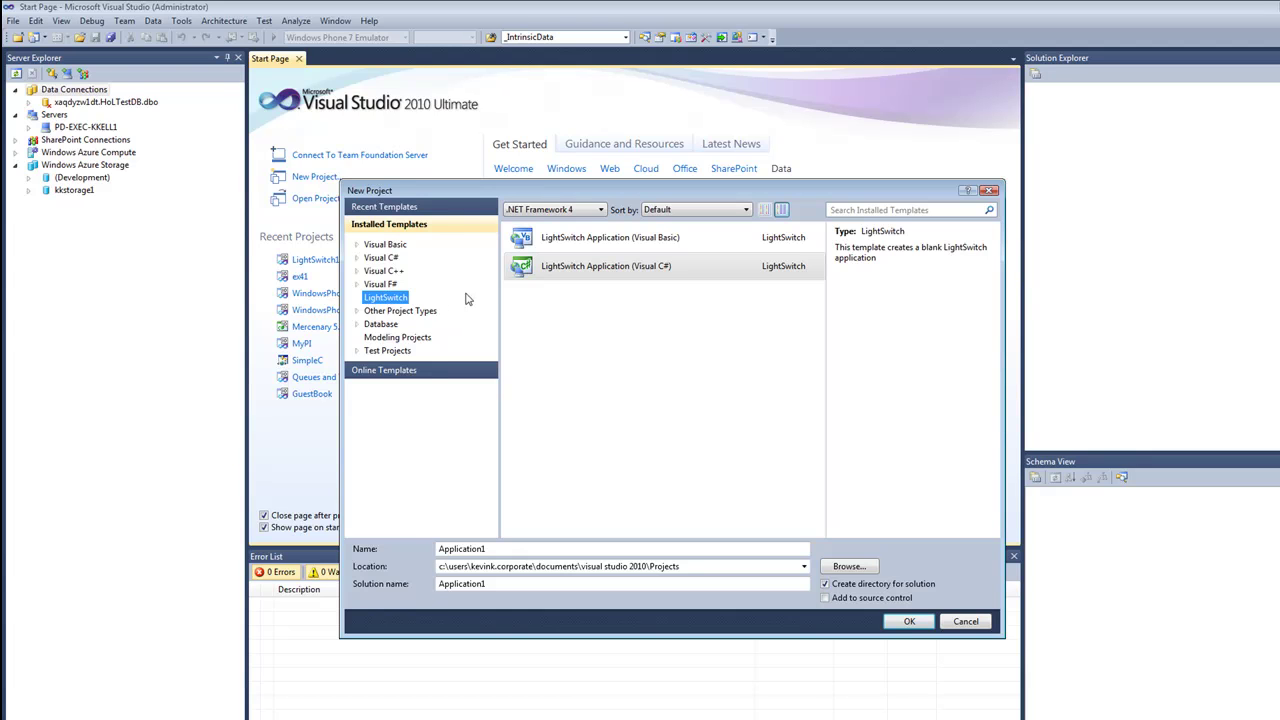
Create a Visual C# LightSwitch Application named ContactManagment1 and close the Error List panel.
{"action": "left_click", "coordinate": [553, 275]}
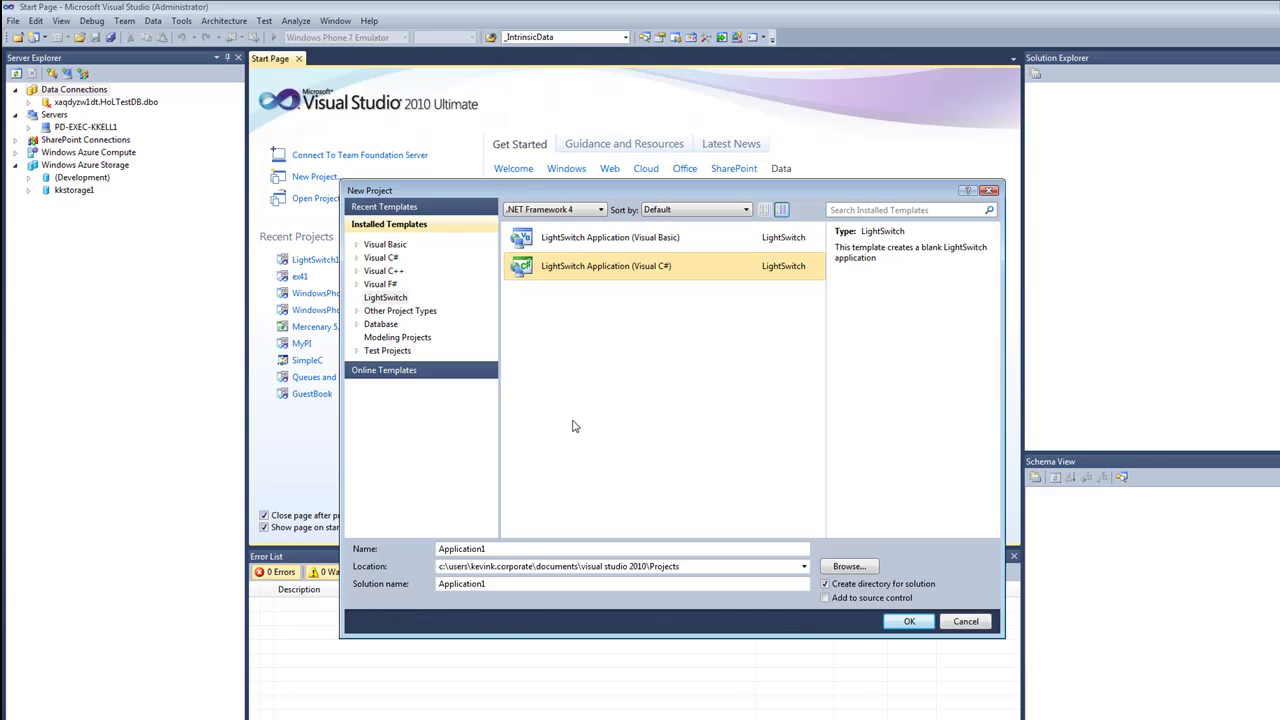
{"action": "left_click_drag", "start_coordinate": [492, 549], "coordinate": [362, 541]}
{"action": "type", "text": "Cont"}
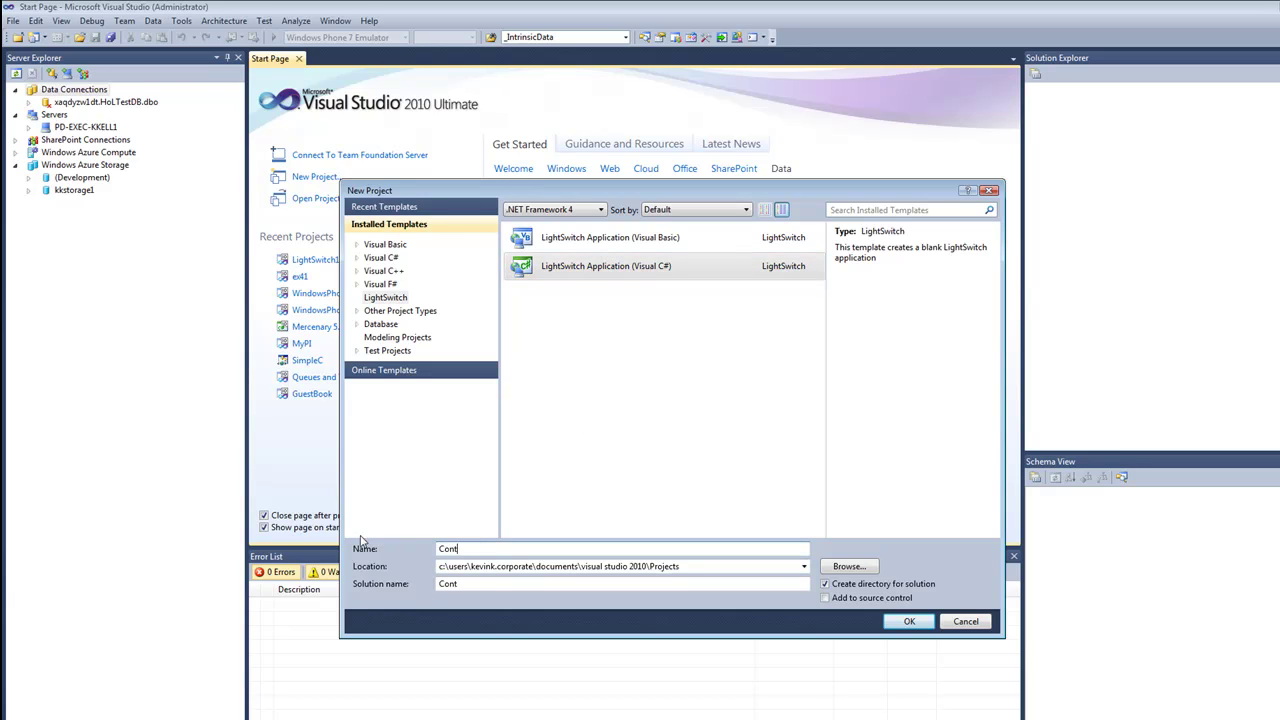
{"action": "type", "text": "actManagment1"}
{"action": "left_click", "coordinate": [908, 622]}
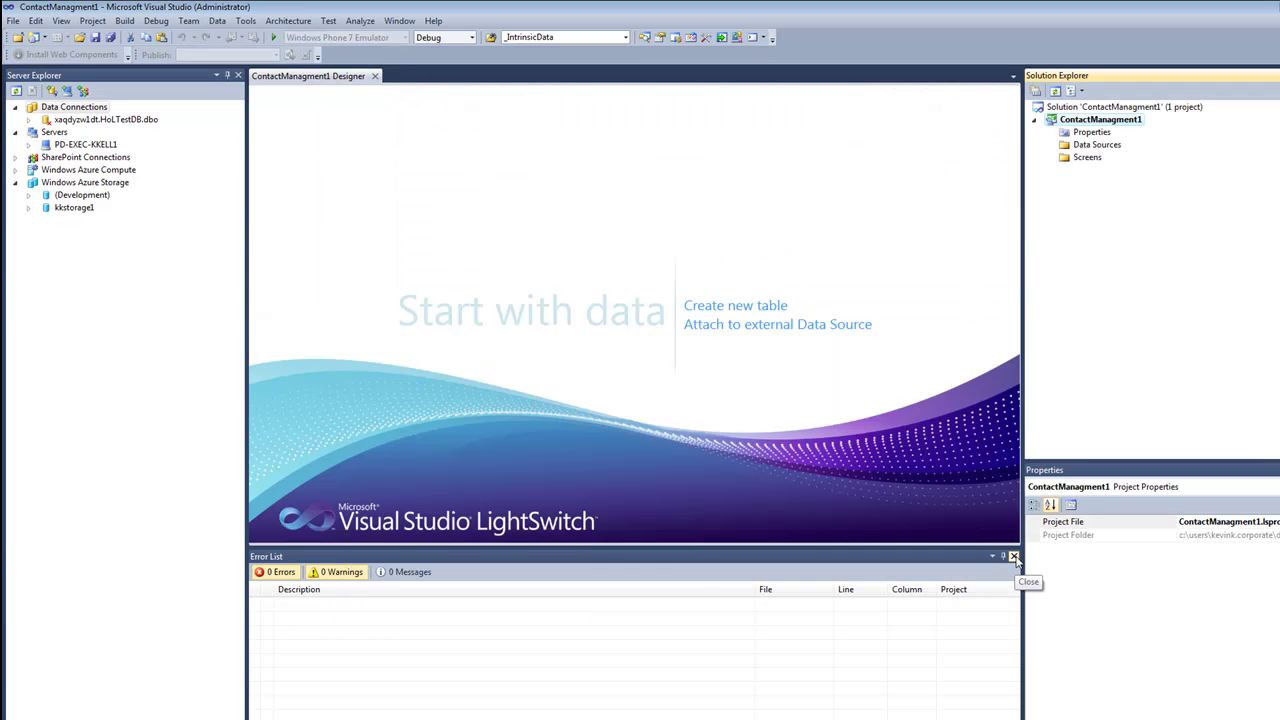
{"action": "left_click", "coordinate": [1013, 557]}
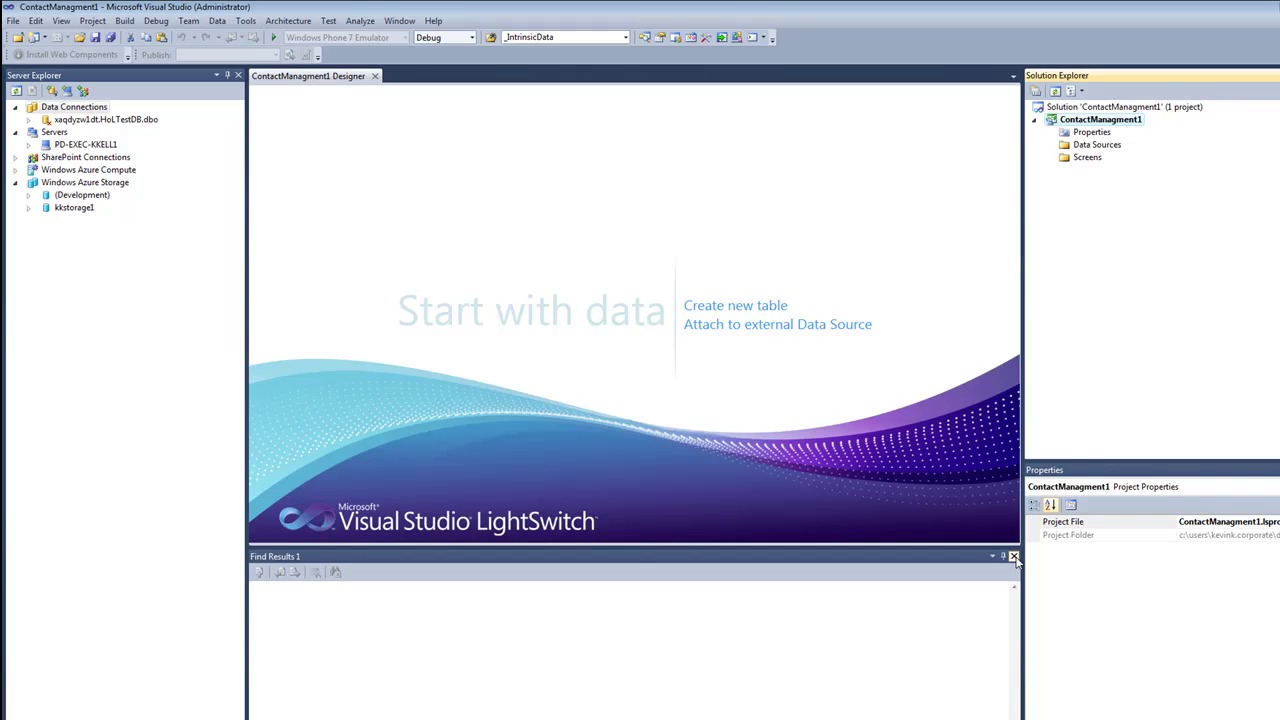
Create a new table from the LightSwitch Start with data page.
{"action": "left_click", "coordinate": [746, 305]}
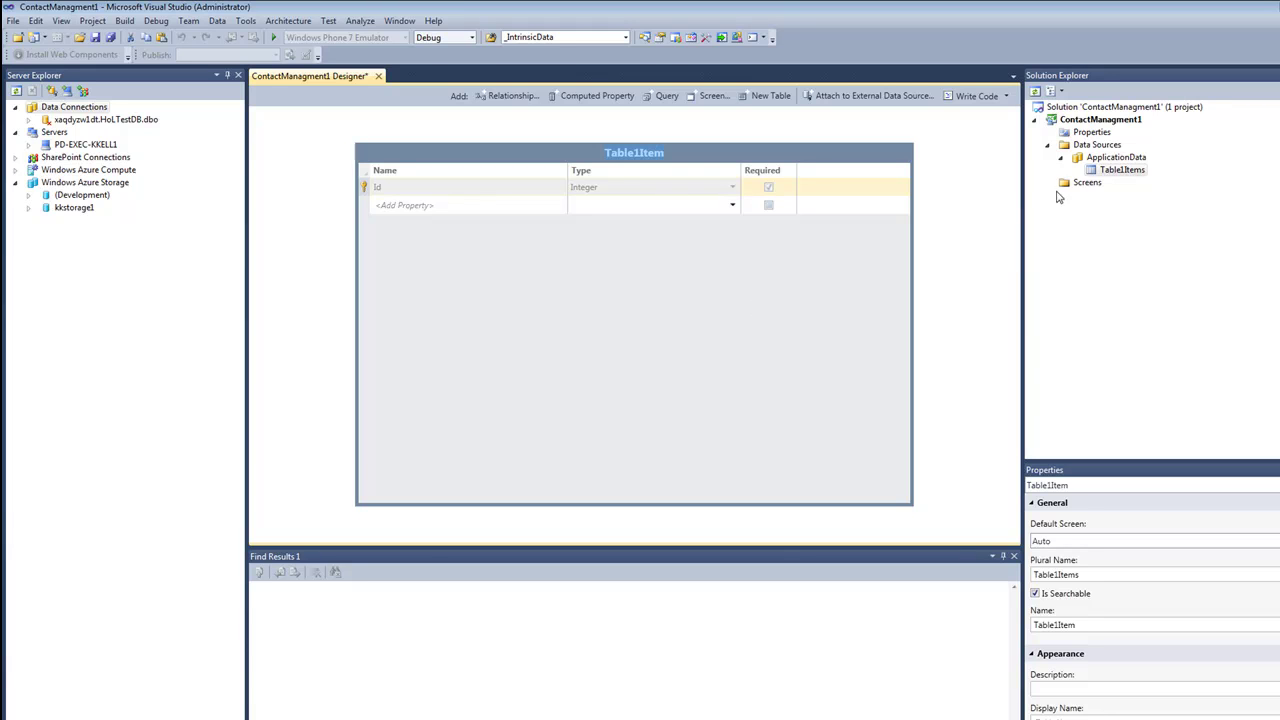
Rename the Table1Items table to Contacts in Solution Explorer.
{"action": "left_click", "coordinate": [1114, 172]}
{"action": "right_click", "coordinate": [1114, 172]}
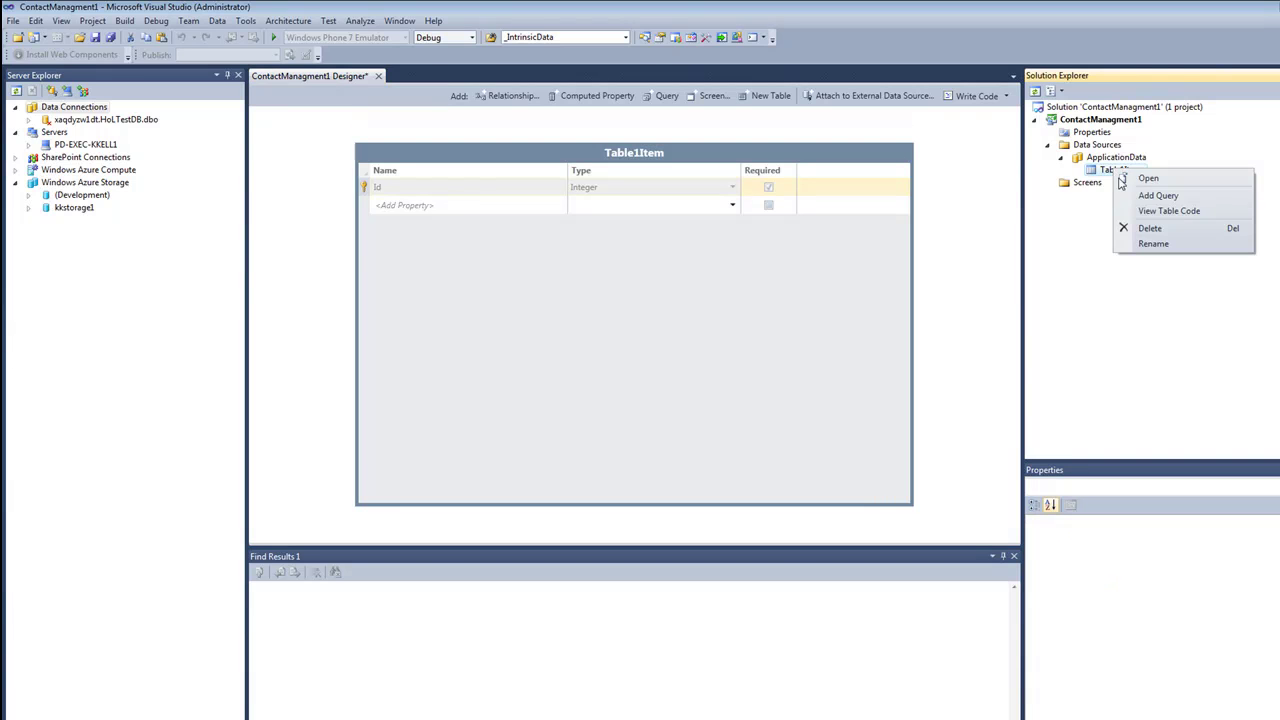
{"action": "left_click", "coordinate": [1149, 249]}
{"action": "key", "text": "BackSpace"}
{"action": "type", "text": "Contacts"}
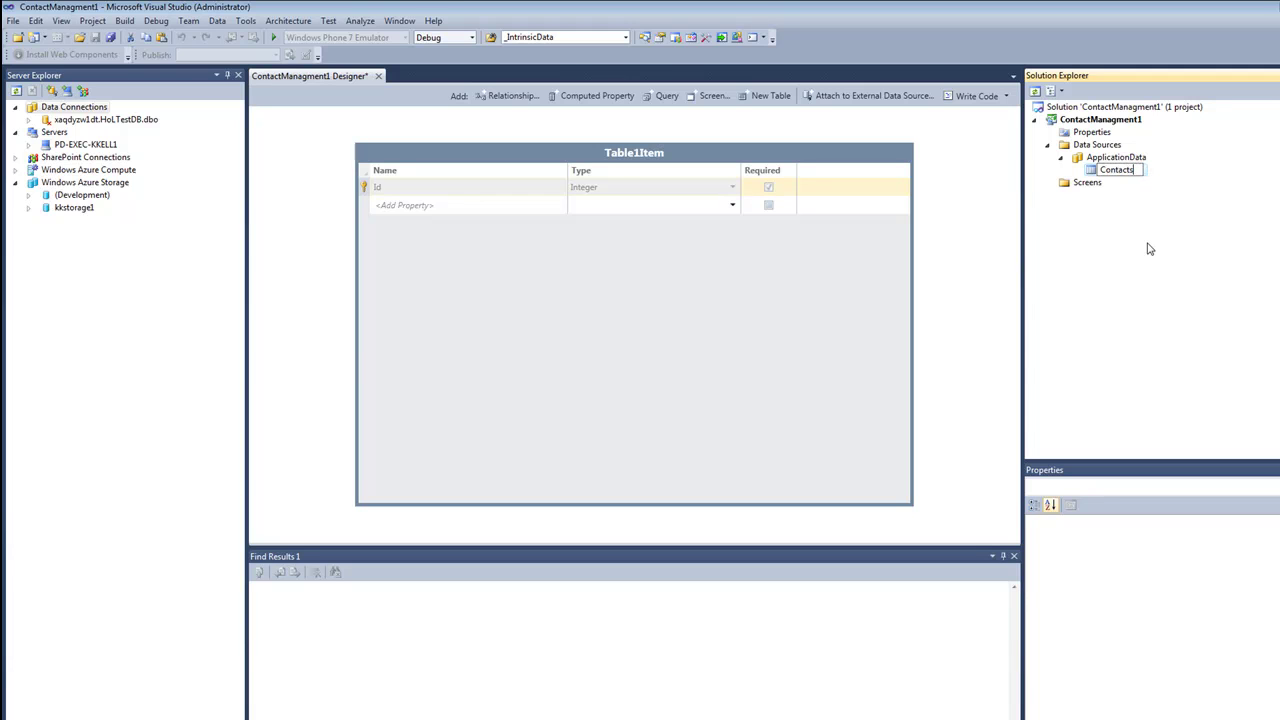
{"action": "left_click", "coordinate": [614, 269]}
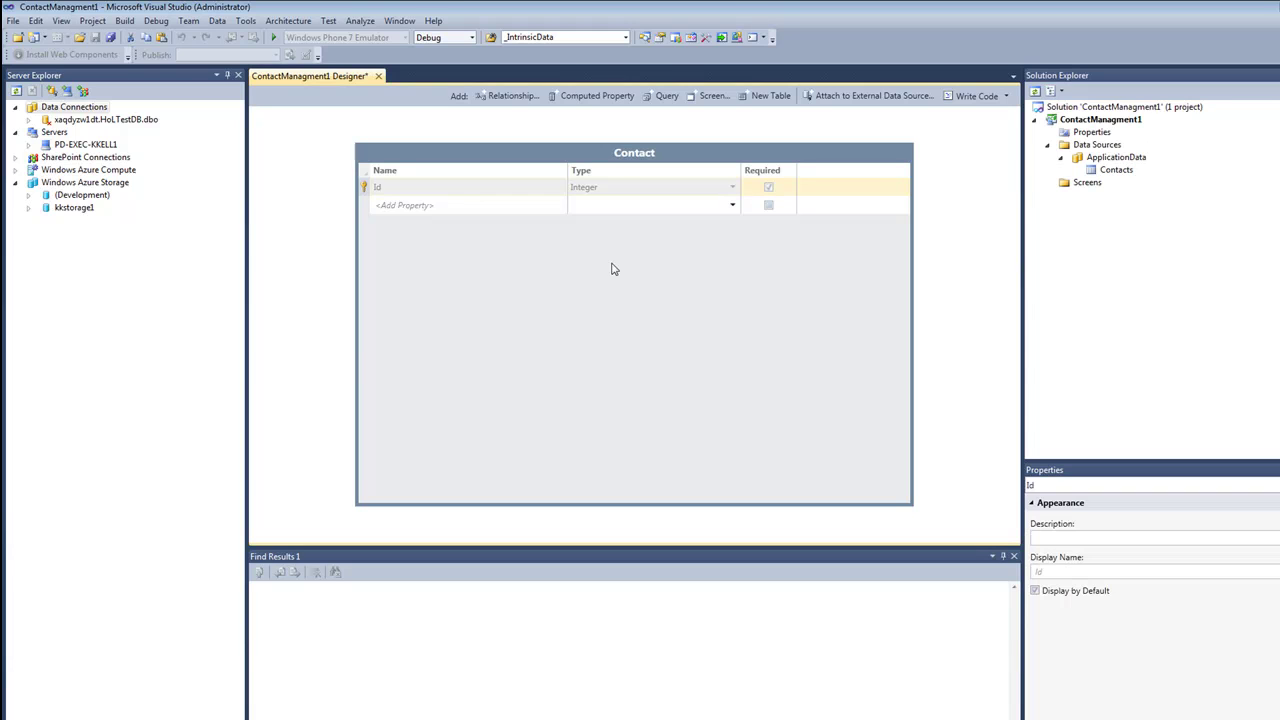
Add FirstName and LastName properties to the Contact table.
{"action": "left_click", "coordinate": [401, 205]}
{"action": "type", "text": "Fir"}
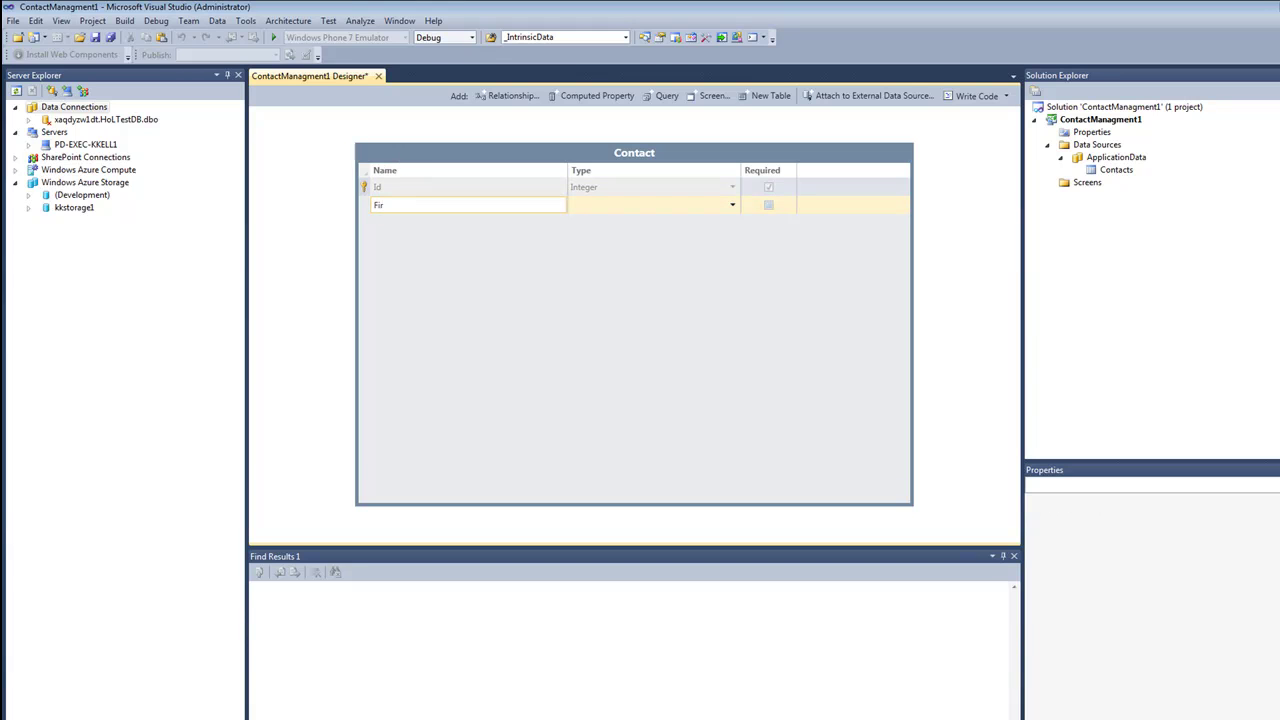
{"action": "type", "text": "stName"}
{"action": "key", "text": "Return"}
{"action": "type", "text": "LastName"}
{"action": "key", "text": "Return"}
Add Email as an Email Address property and PhoneNumber as a Phone Number property.
{"action": "type", "text": "Email"}
{"action": "left_click", "coordinate": [732, 242]}
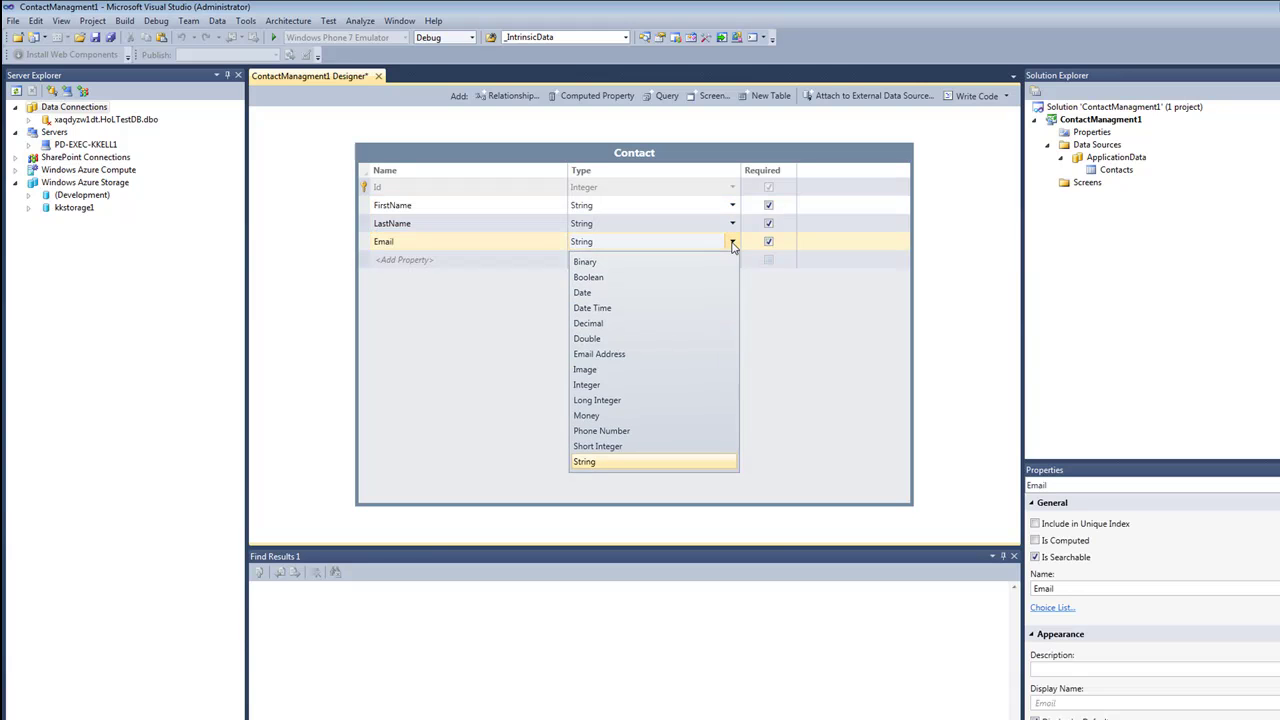
{"action": "left_click", "coordinate": [629, 356]}
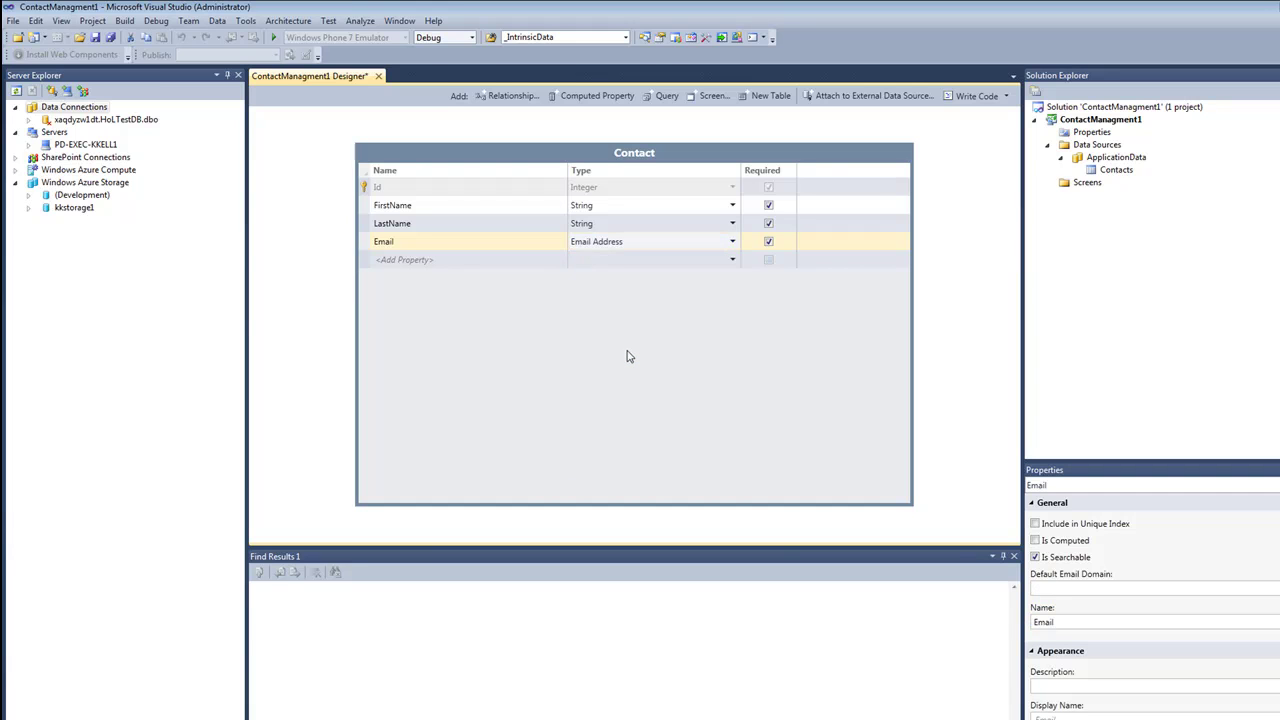
{"action": "left_click", "coordinate": [408, 260]}
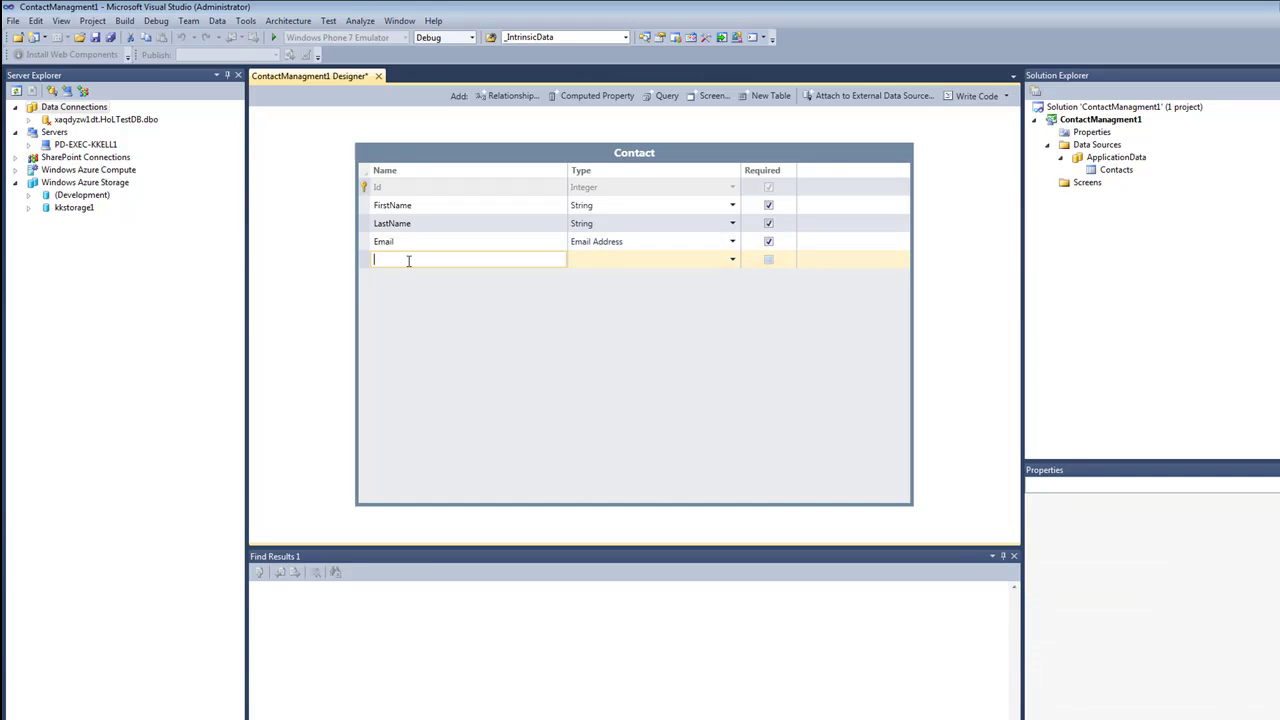
{"action": "type", "text": "PhoneNumber"}
{"action": "left_click", "coordinate": [732, 261]}
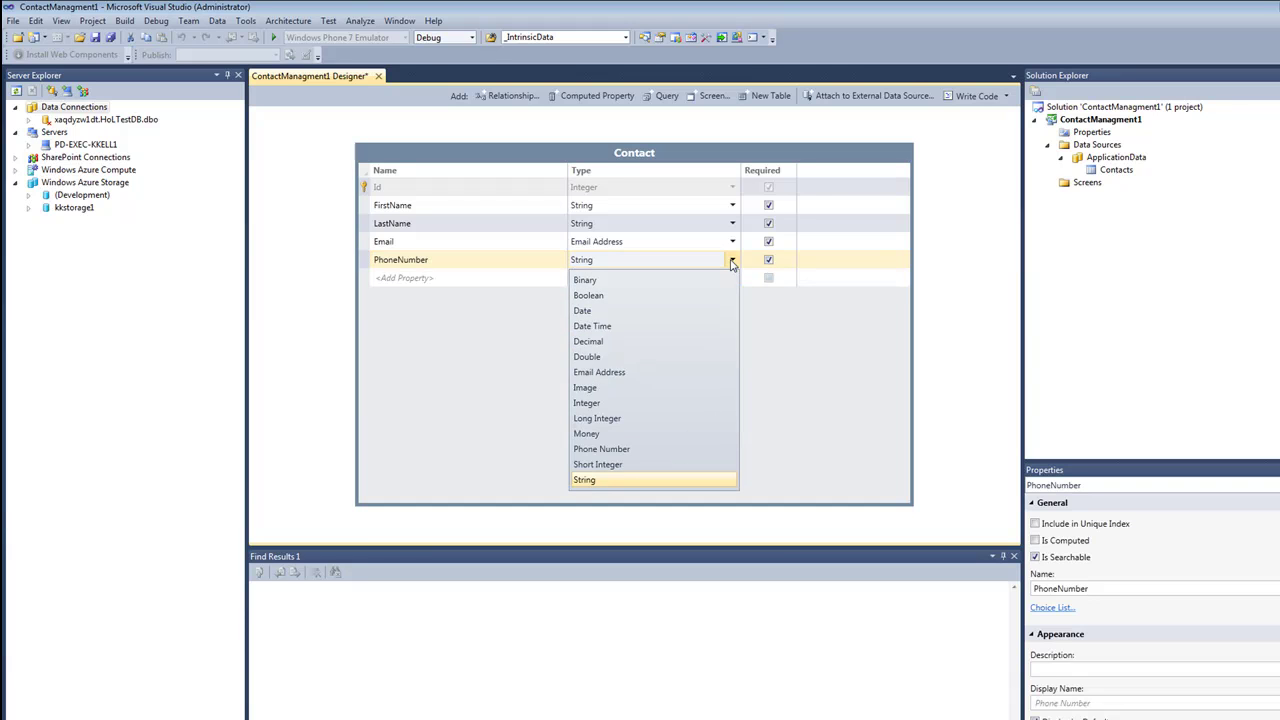
{"action": "left_click", "coordinate": [612, 449]}
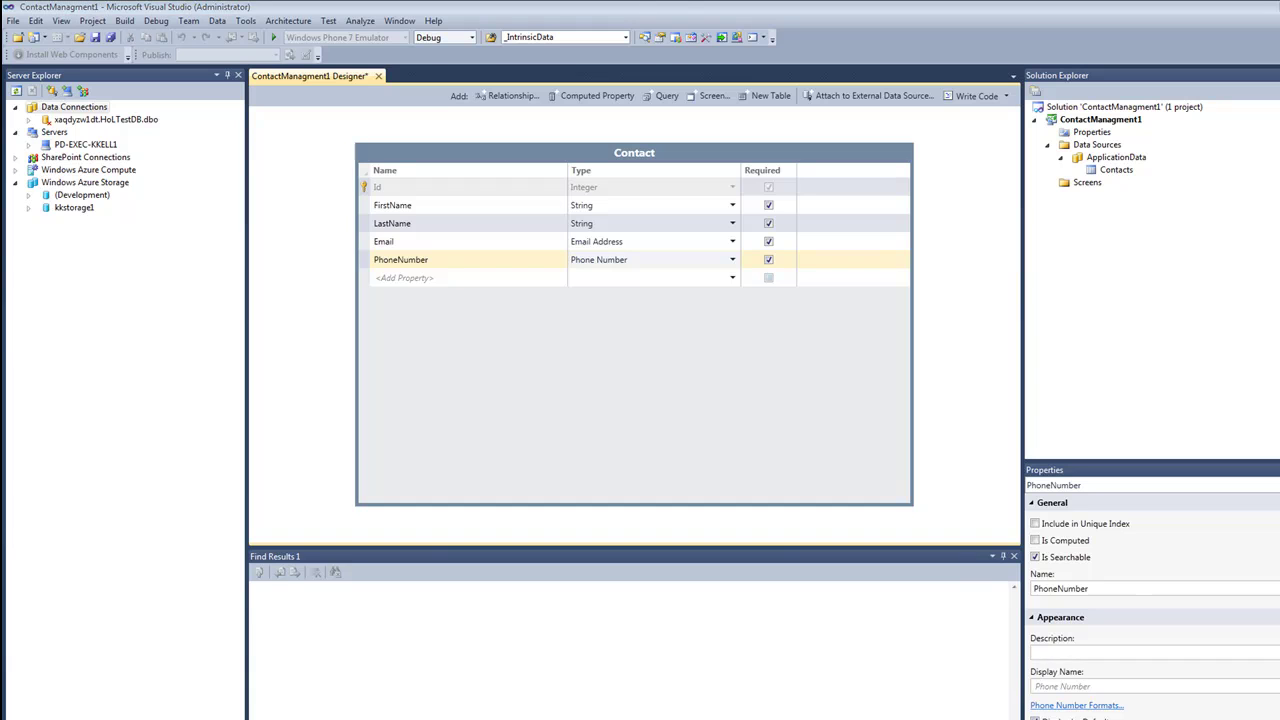
Save the table and add a New Data Screen on Contact, named CreateNewContact.
{"action": "left_click", "coordinate": [96, 37]}
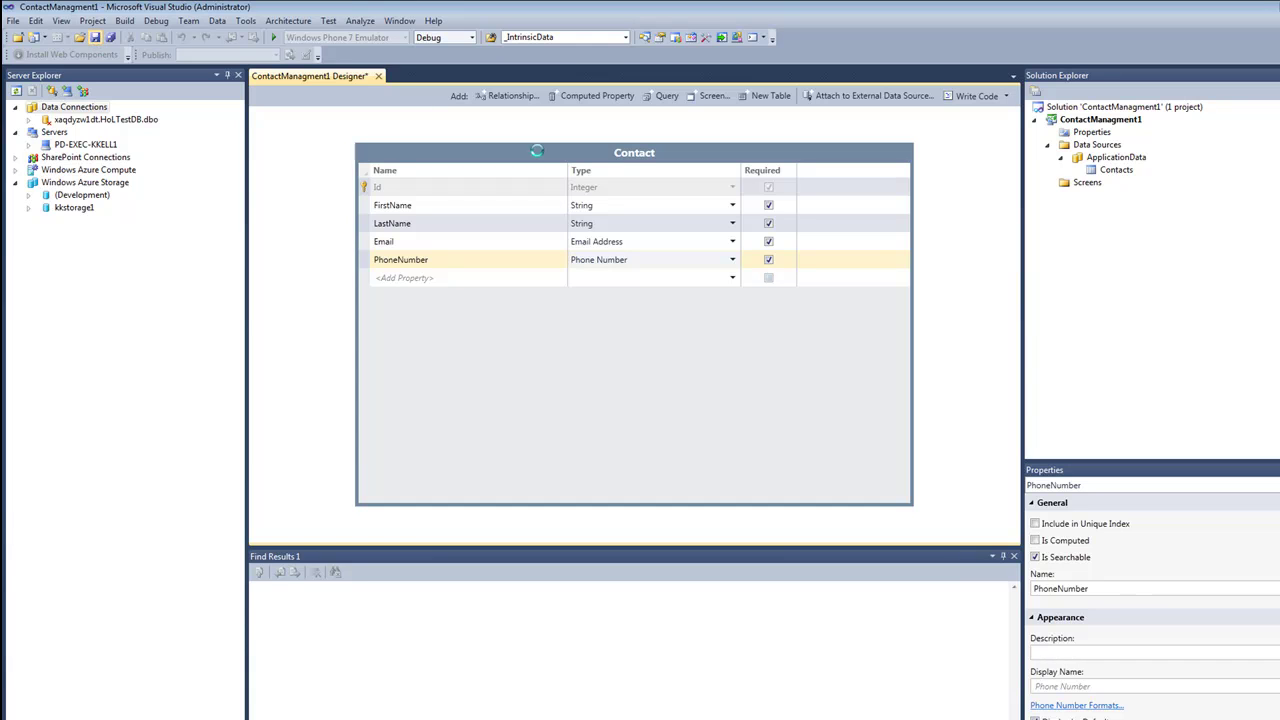
{"action": "left_click", "coordinate": [712, 96]}
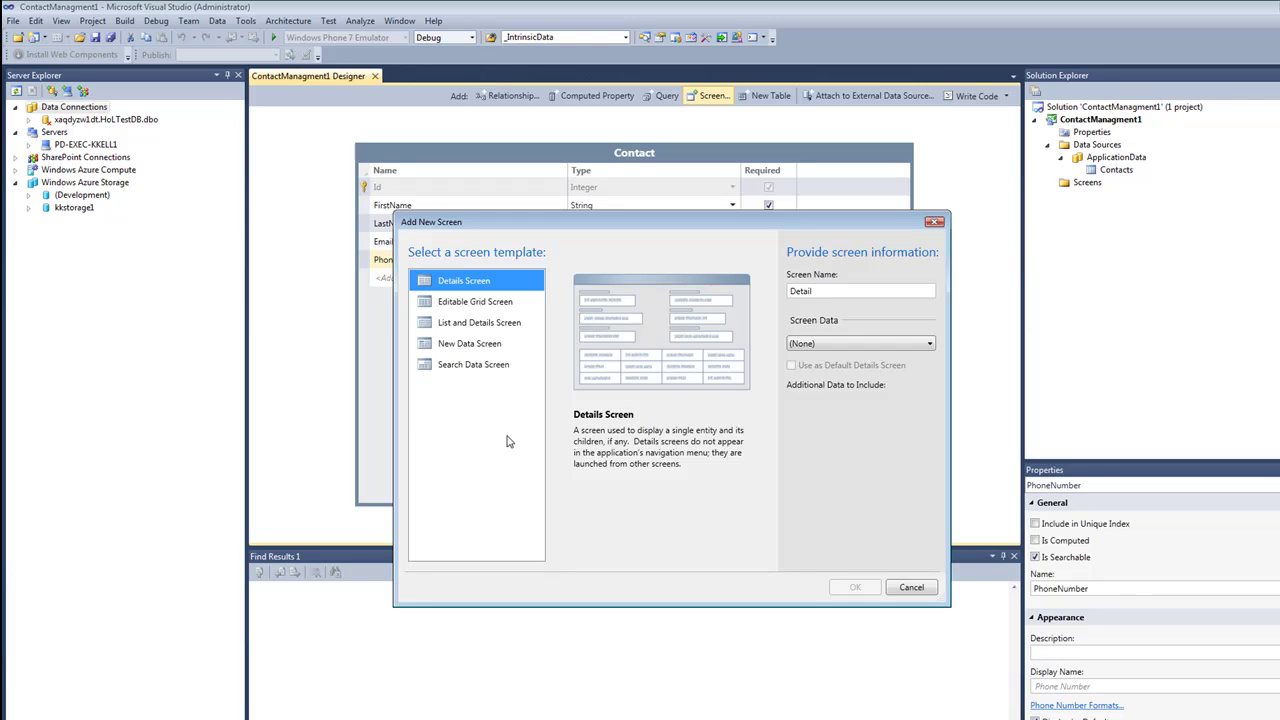
{"action": "left_click", "coordinate": [463, 348]}
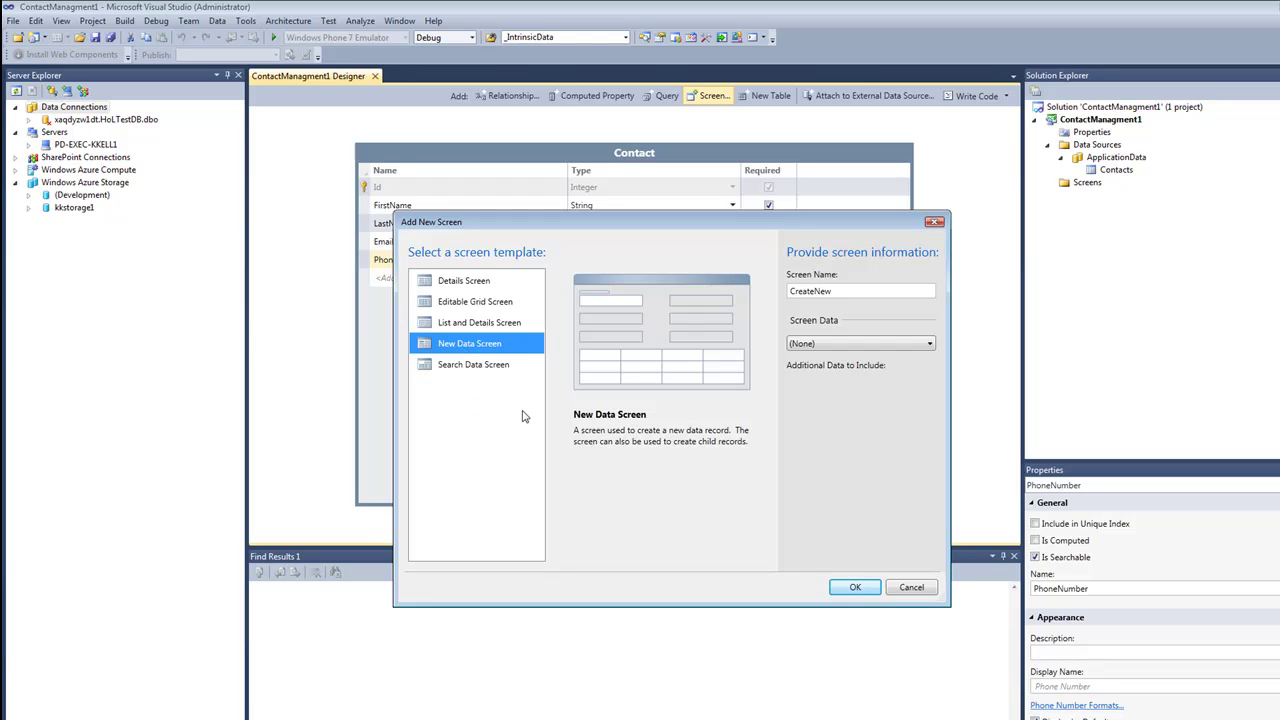
{"action": "left_click", "coordinate": [930, 345]}
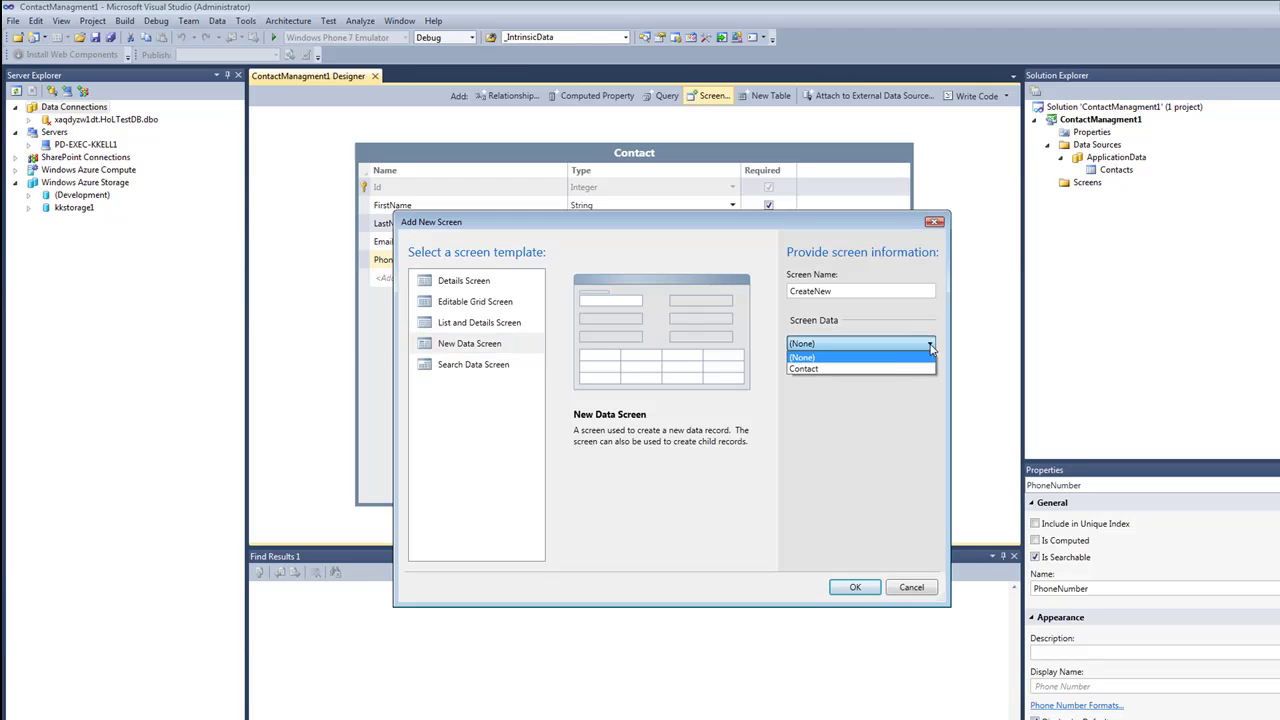
{"action": "left_click", "coordinate": [829, 372]}
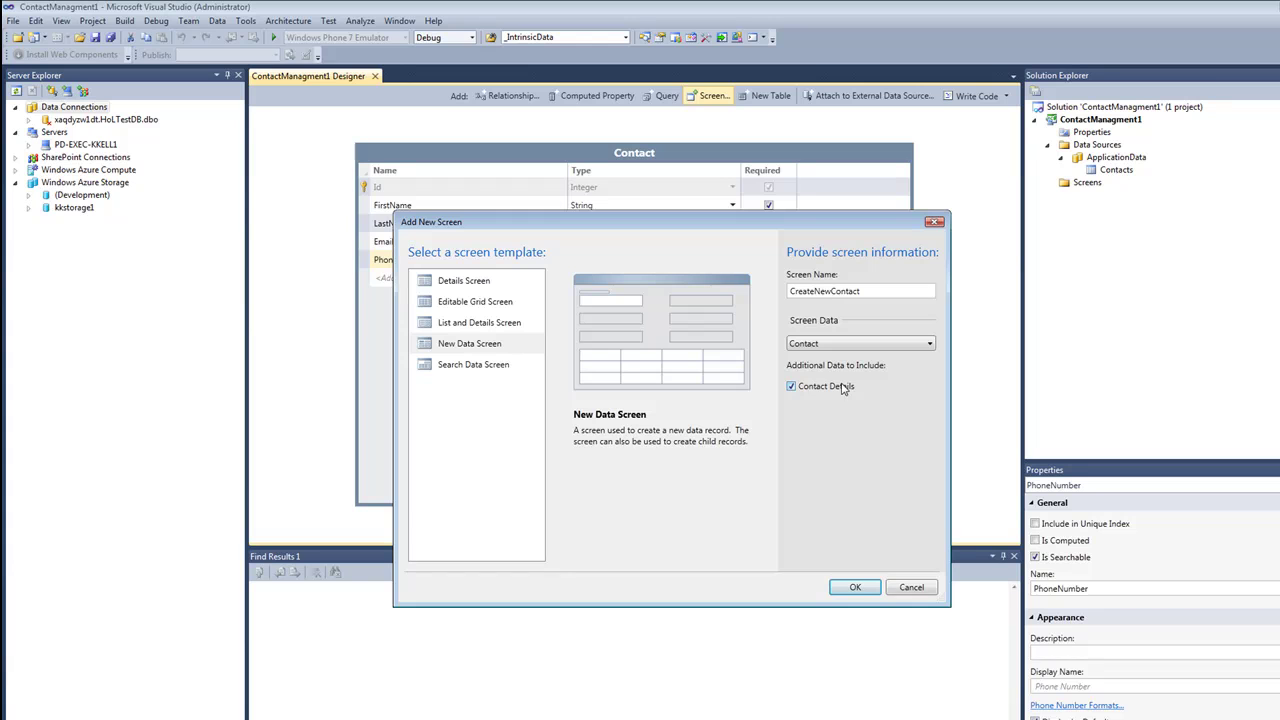
{"action": "left_click", "coordinate": [852, 590]}
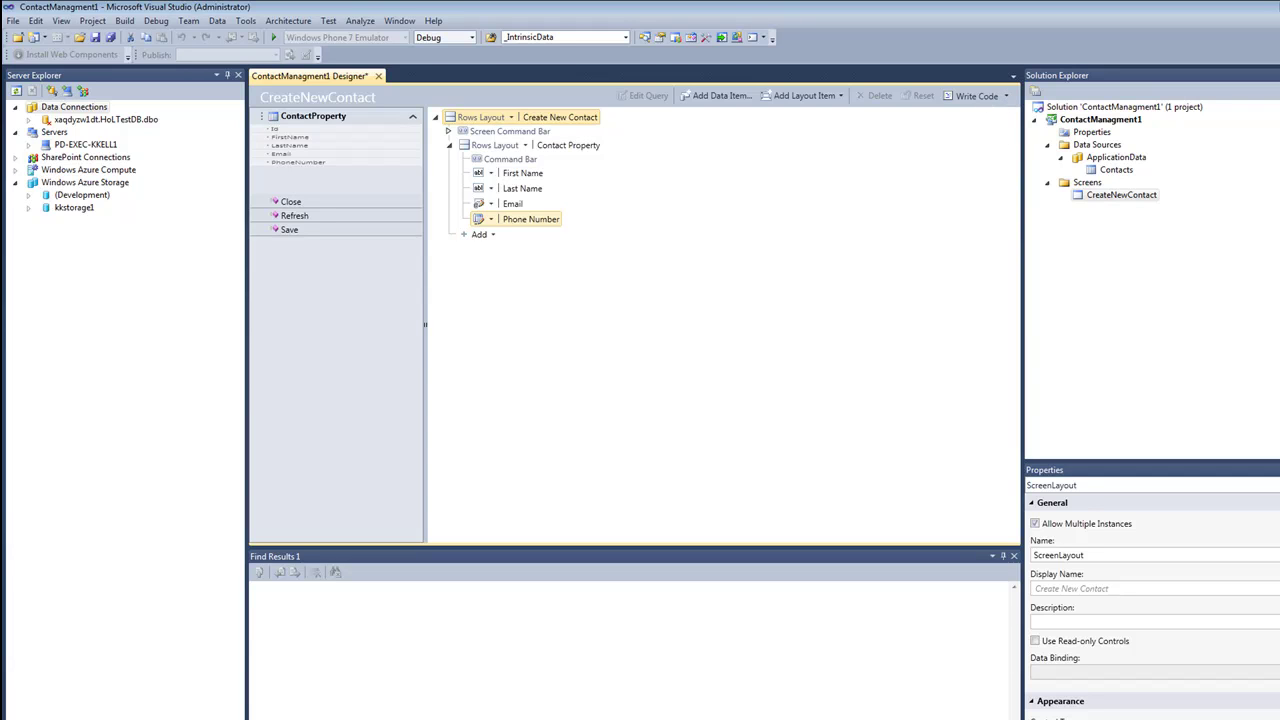
View the CreateNewContact.cs code, return to the designer, save all, and close the designer.
{"action": "left_click", "coordinate": [955, 189]}
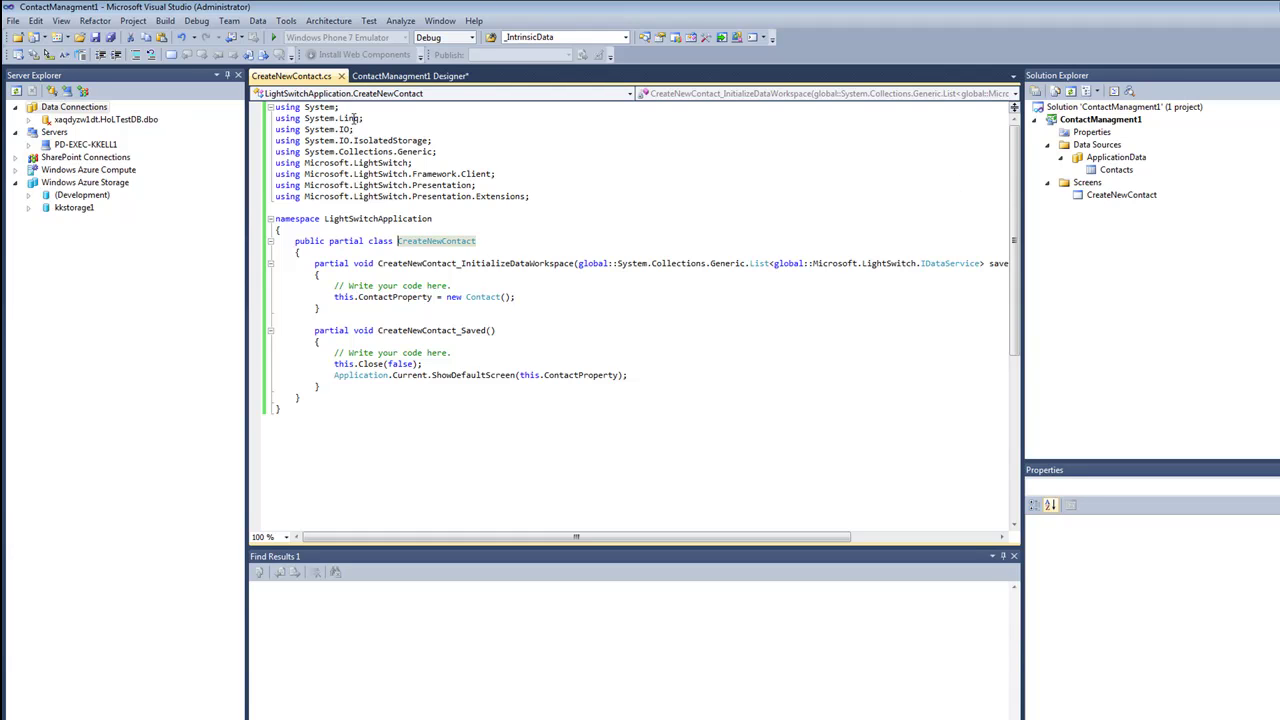
{"action": "left_click", "coordinate": [344, 79]}
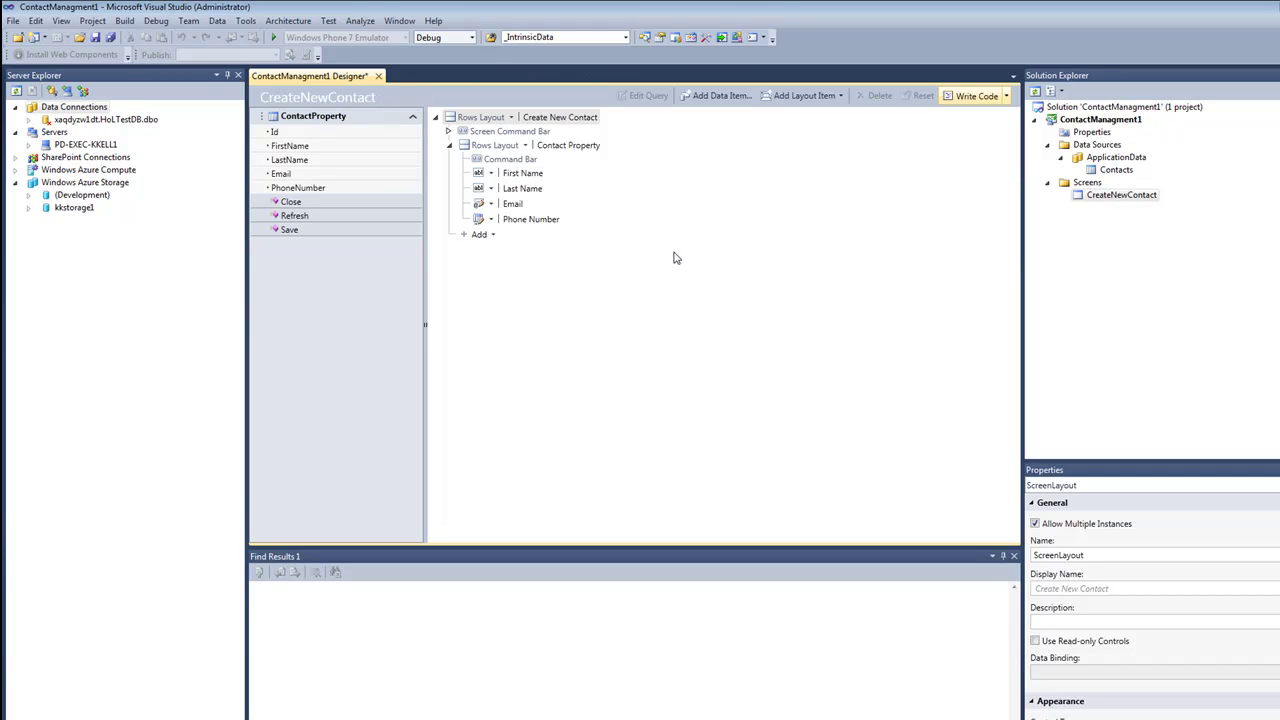
{"action": "left_click", "coordinate": [95, 37]}
{"action": "left_click", "coordinate": [375, 76]}
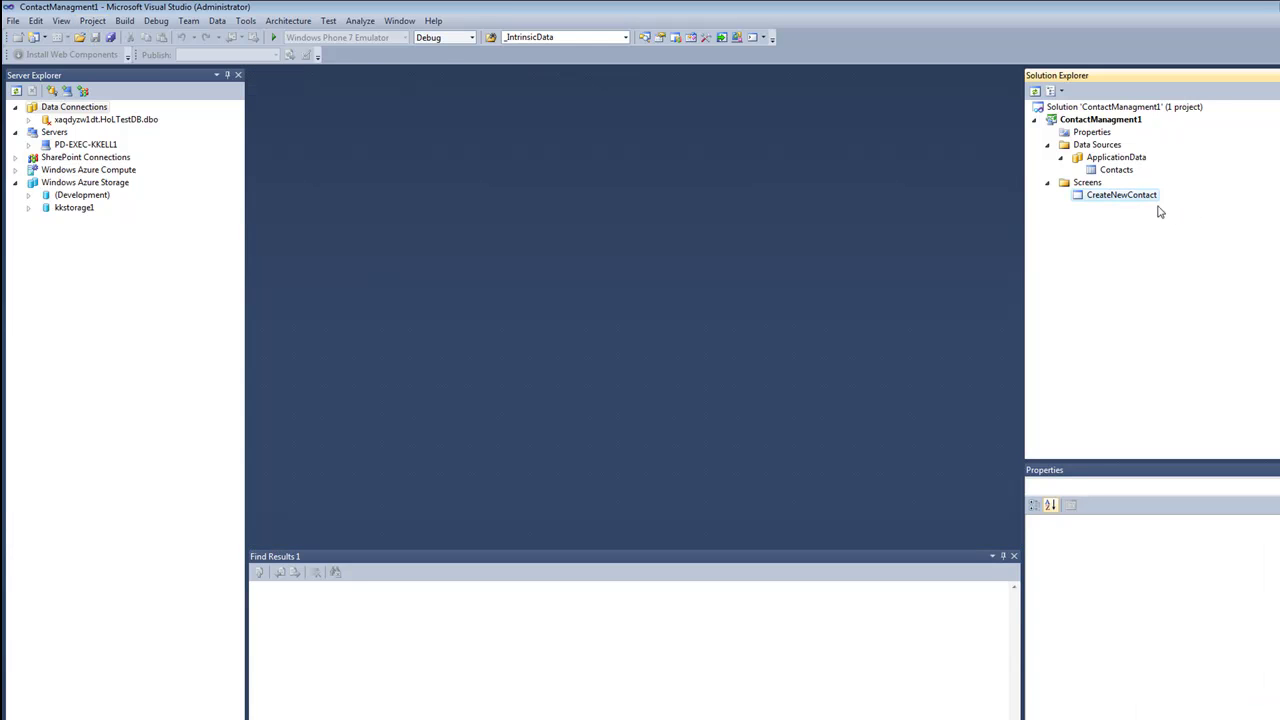
Add a Search Data Screen on Contacts named SearchContacts, then save the project.
{"action": "right_click", "coordinate": [1088, 183]}
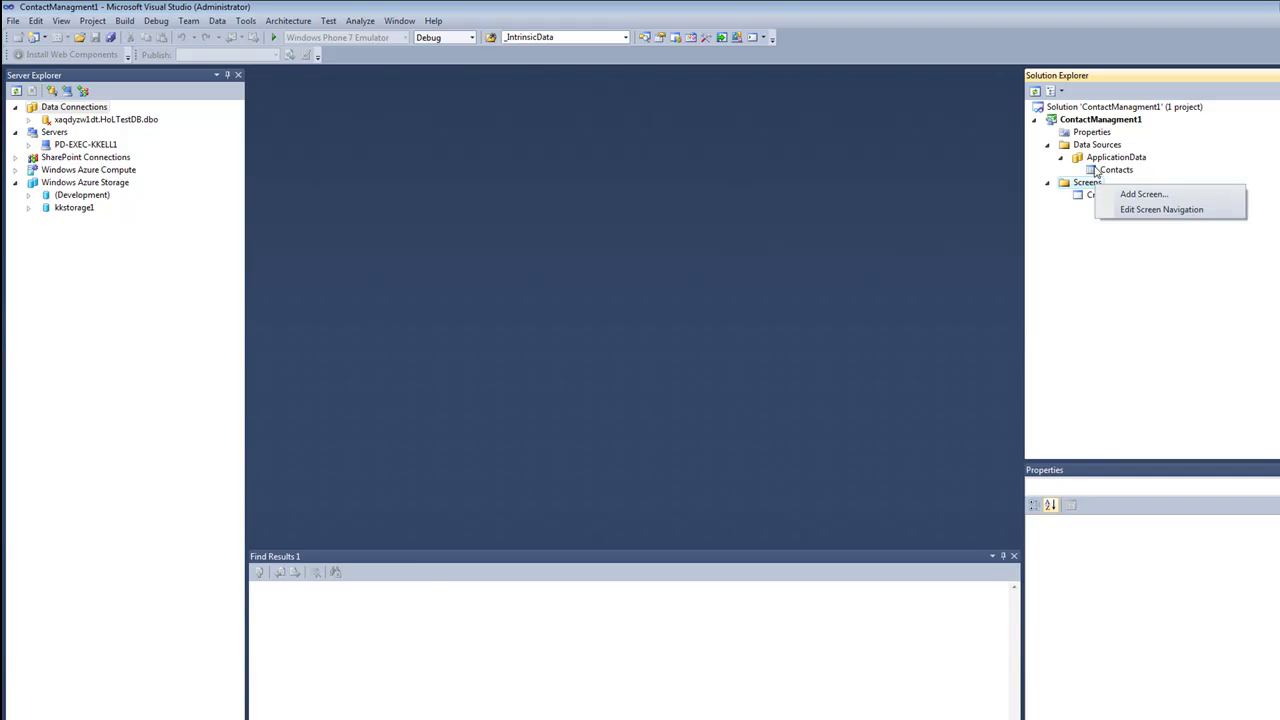
{"action": "left_click", "coordinate": [1148, 196]}
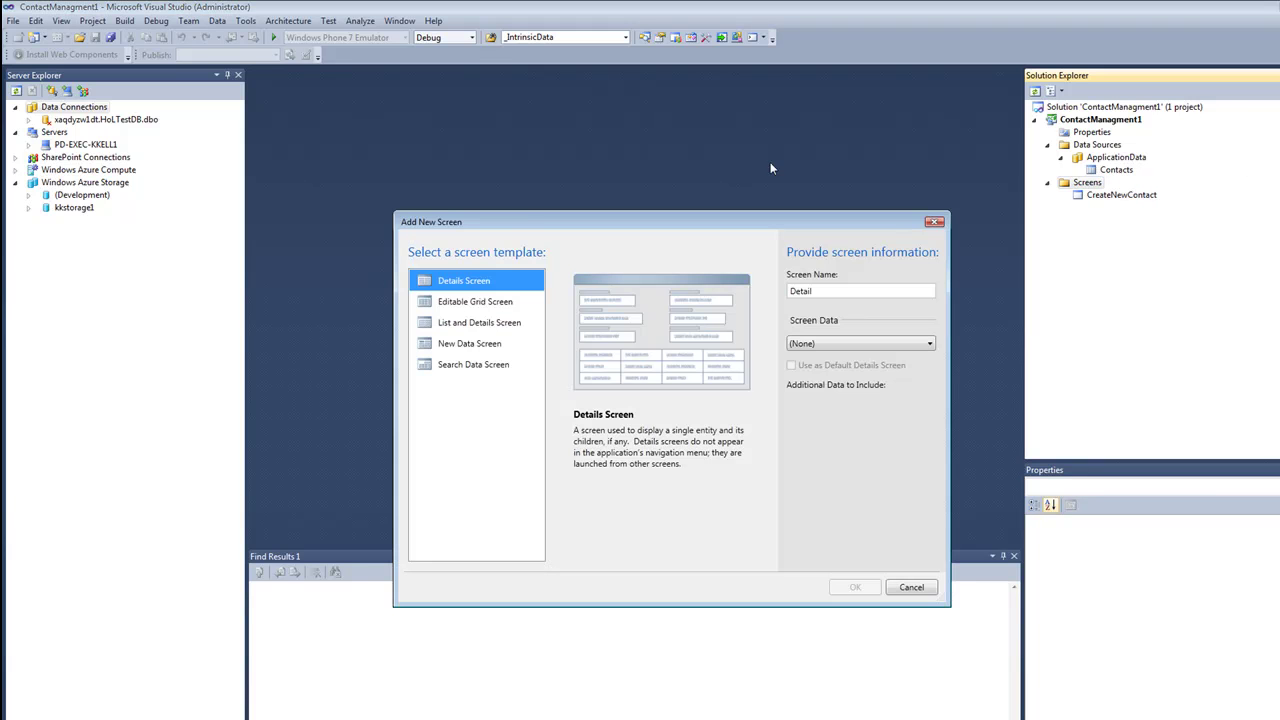
{"action": "left_click", "coordinate": [481, 372]}
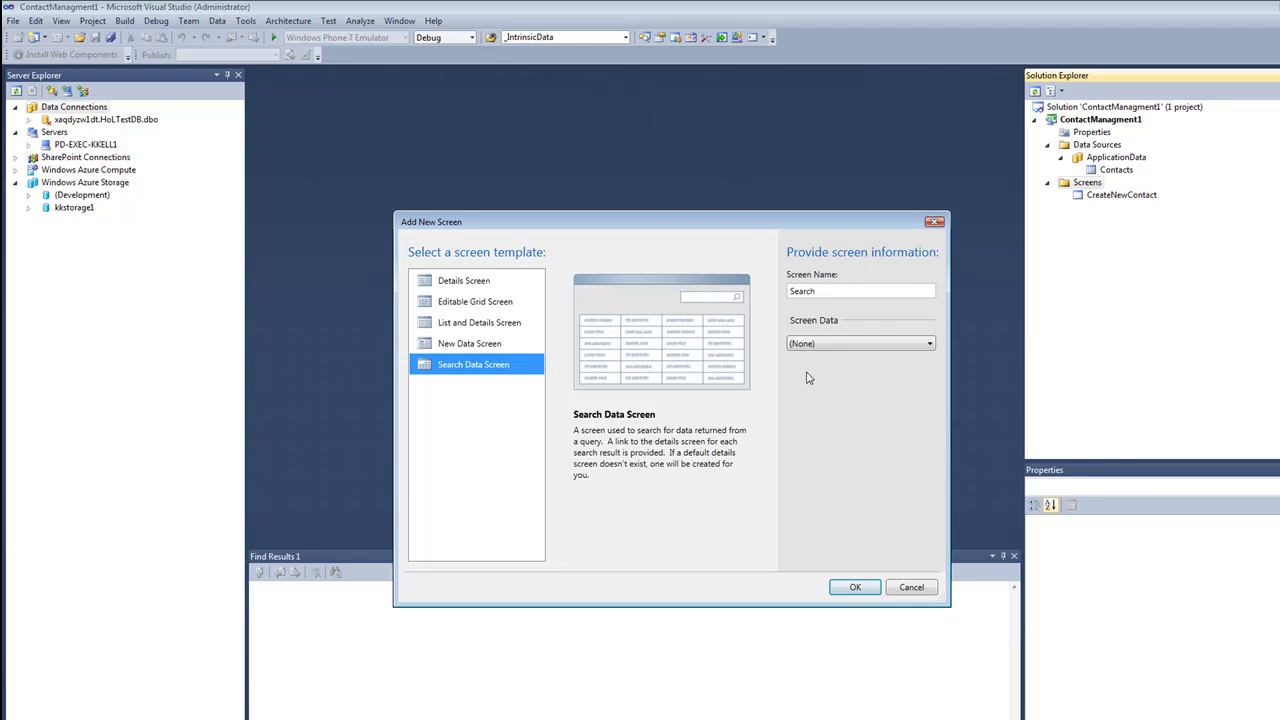
{"action": "left_click", "coordinate": [931, 352]}
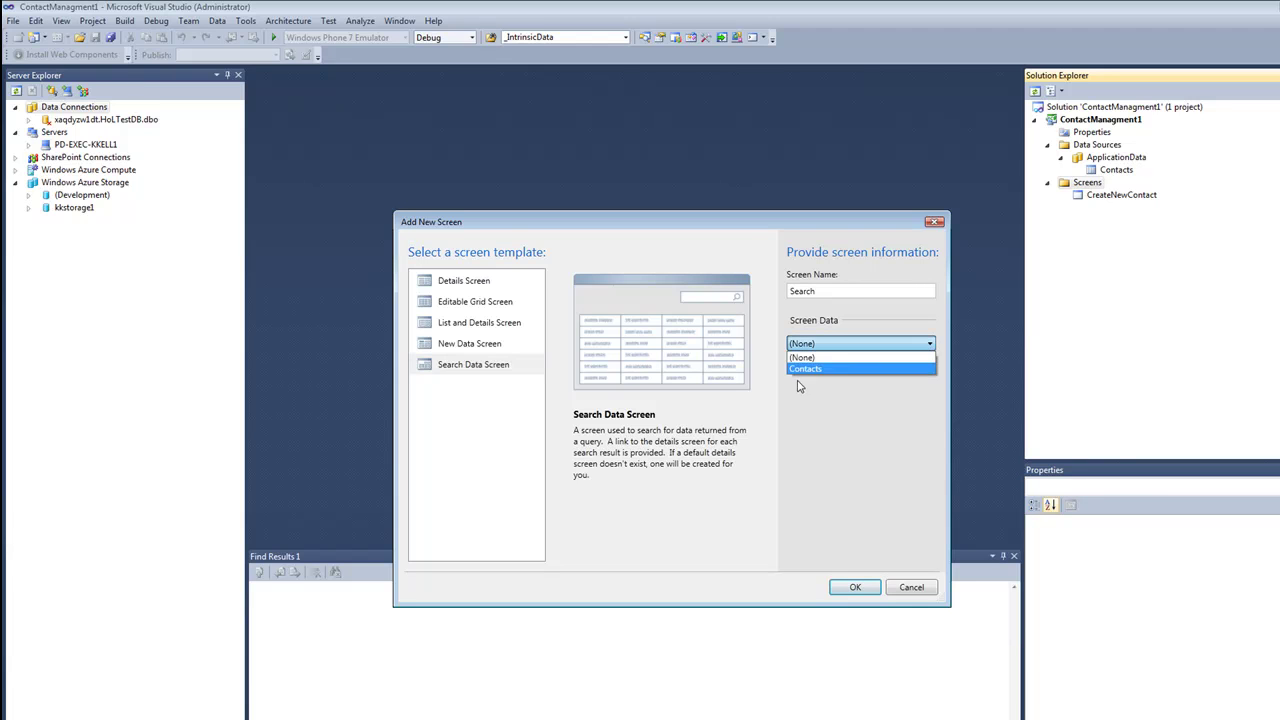
{"action": "left_click", "coordinate": [808, 369]}
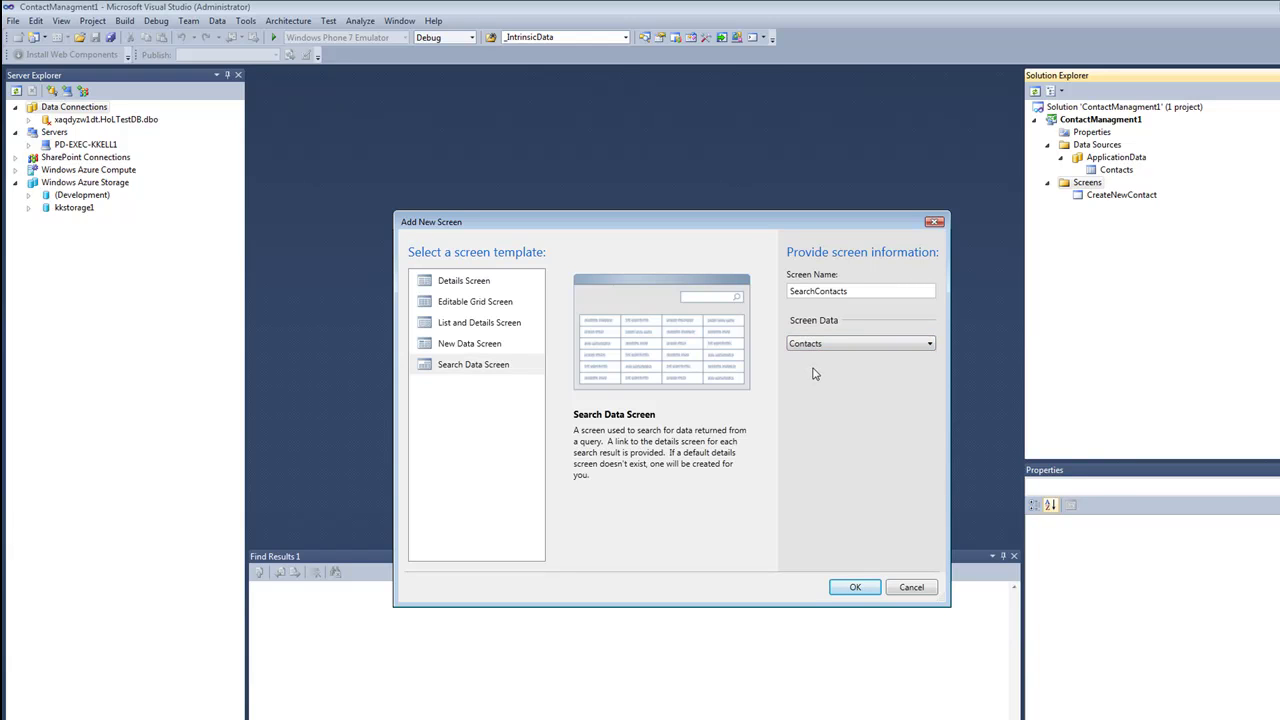
{"action": "left_click", "coordinate": [868, 589]}
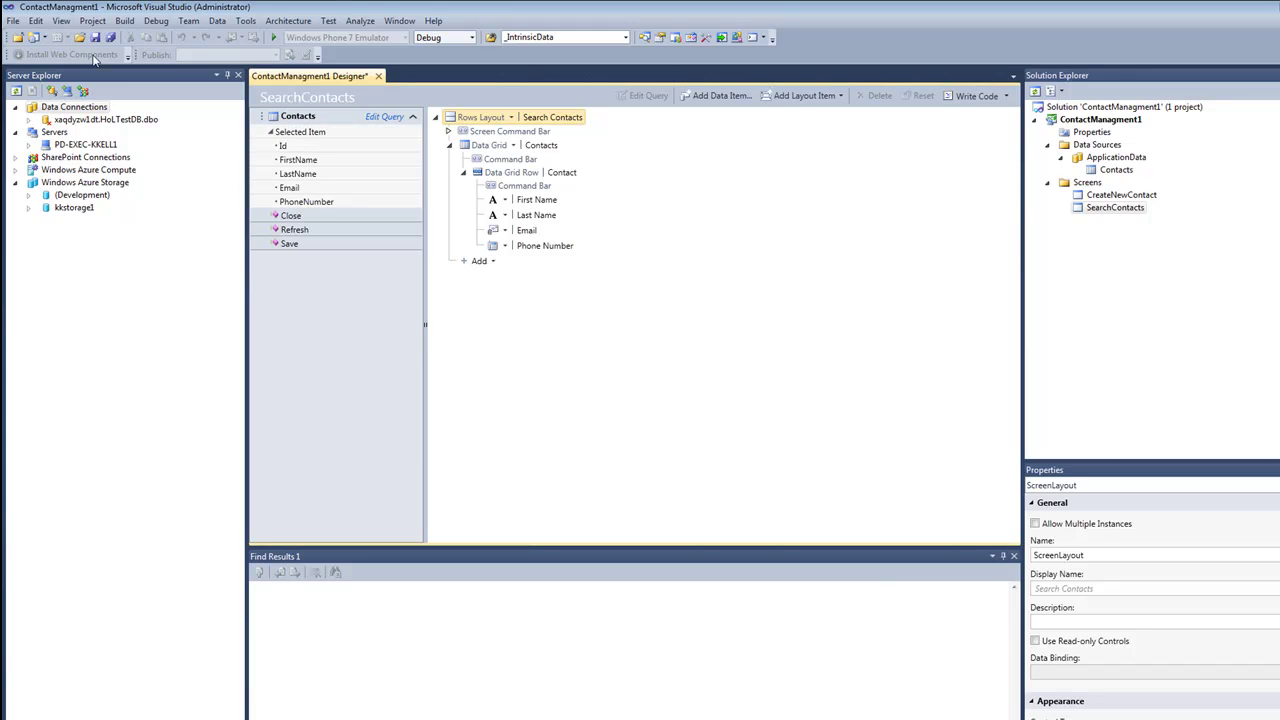
{"action": "key", "text": "ctrl+s"}
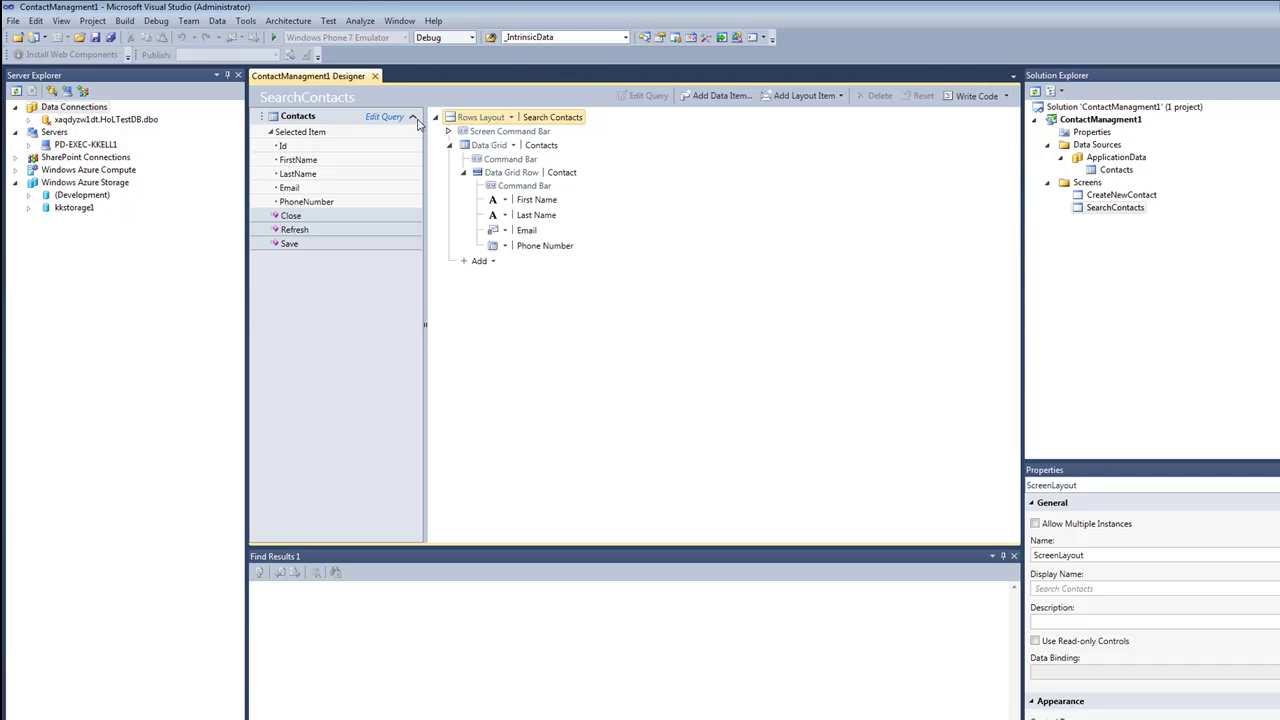
Run the app, enter and save a new contact's details, then stop debugging with Shift+F5.
{"action": "left_click", "coordinate": [274, 38]}
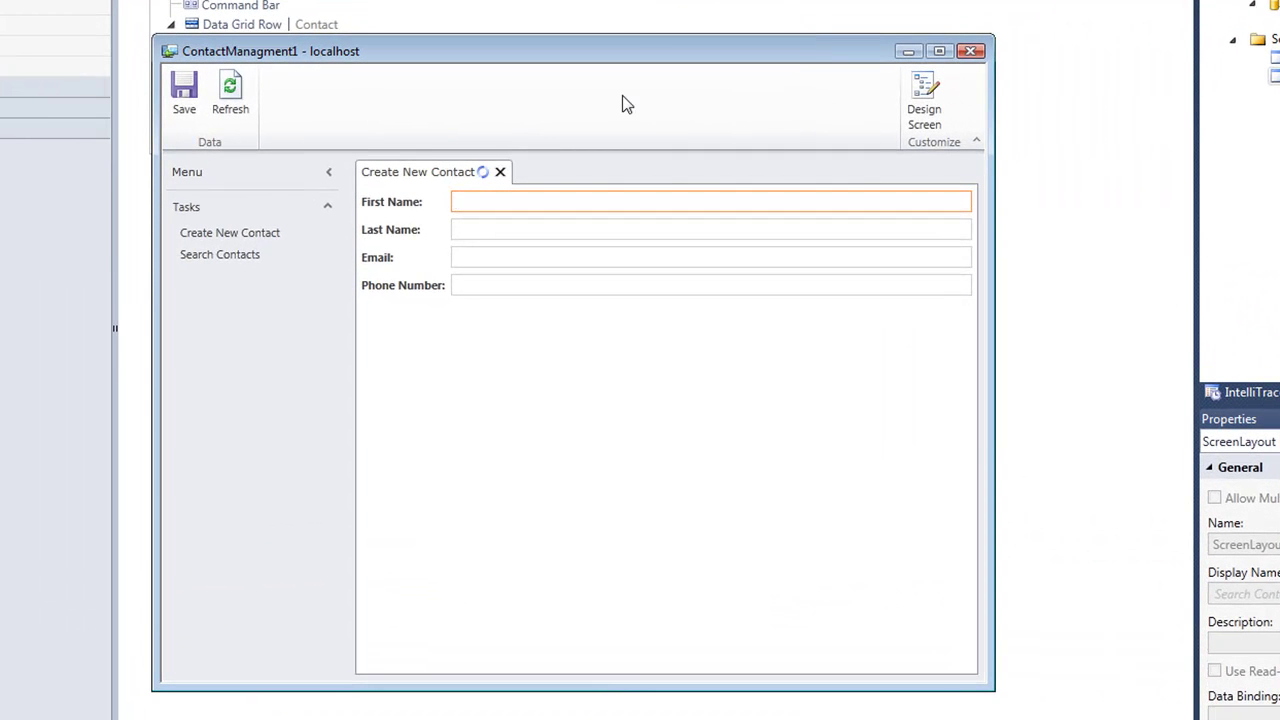
{"action": "type", "text": "Kevin"}
{"action": "left_click", "coordinate": [522, 230]}
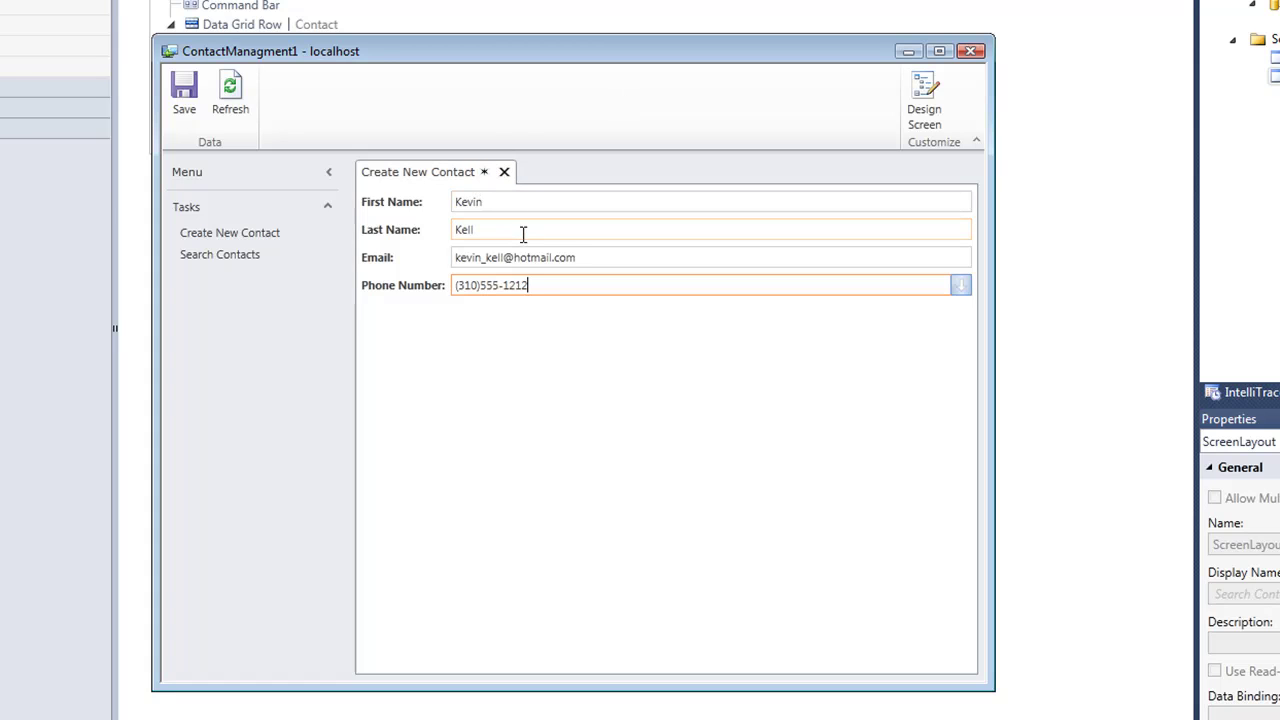
{"action": "left_click", "coordinate": [183, 100]}
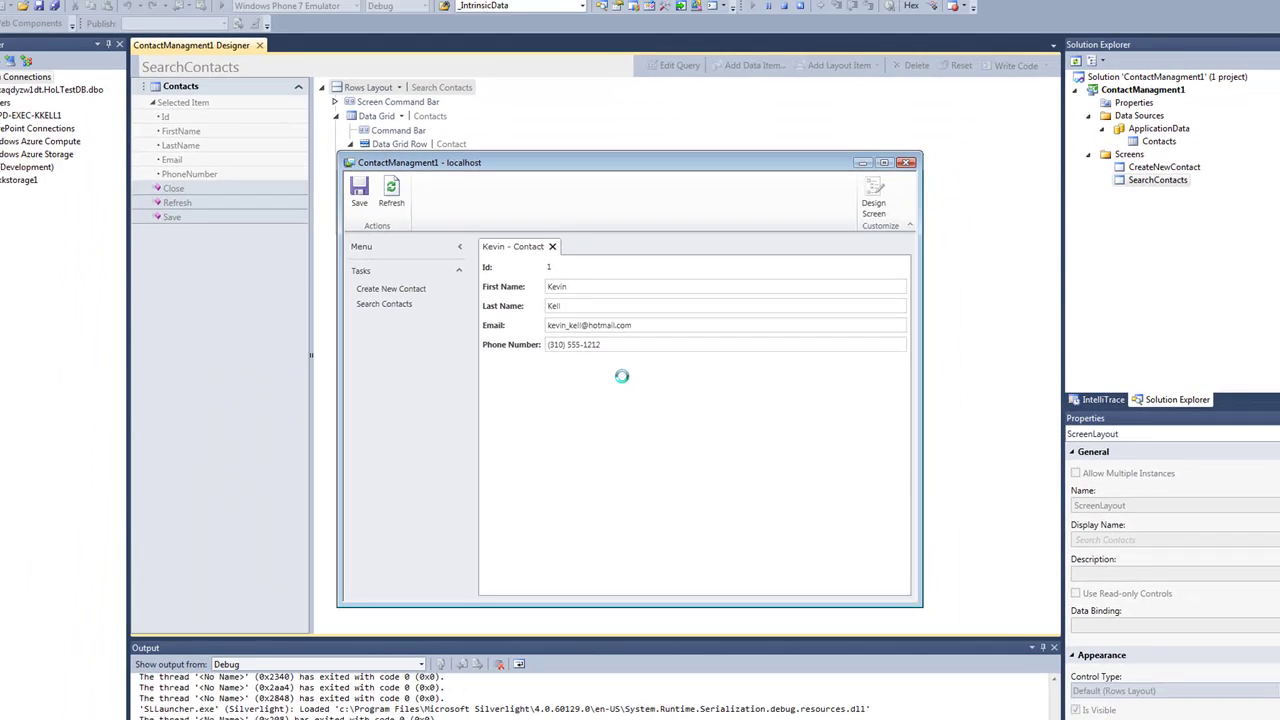
{"action": "key", "text": "shift+F5"}
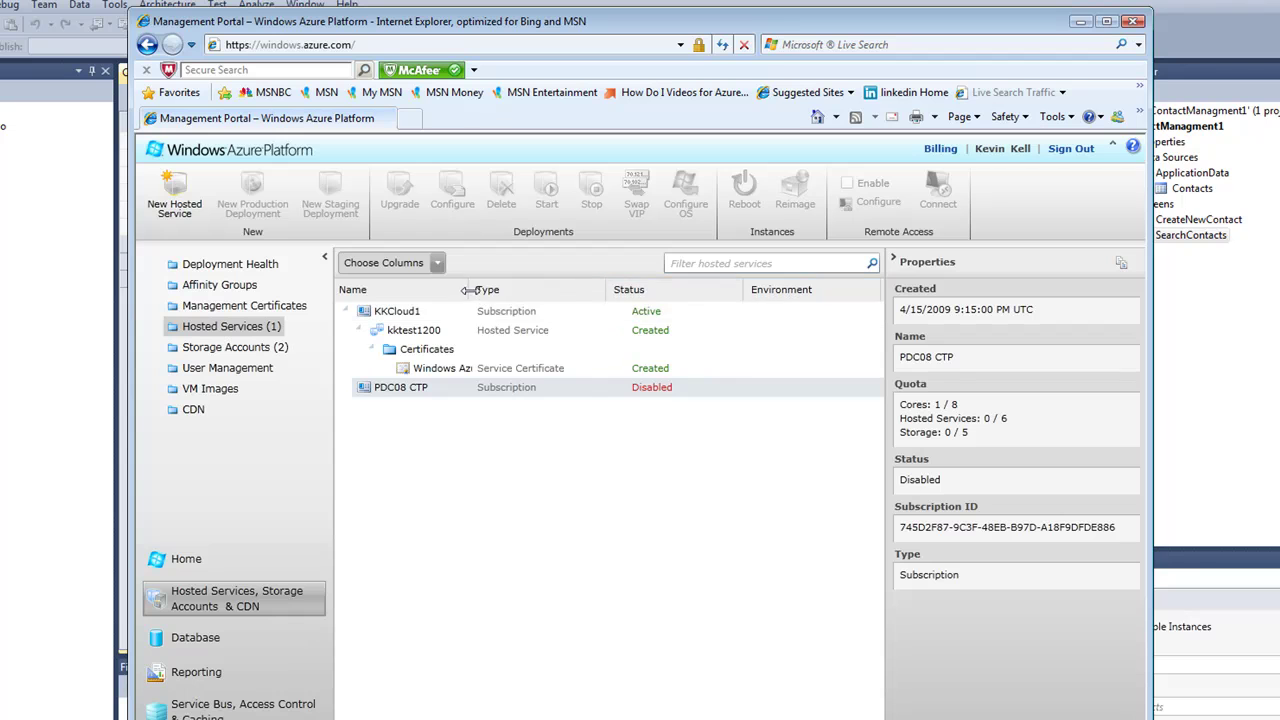
Widen the Name column, then go from Storage Accounts to the Database server view.
{"action": "left_click_drag", "start_coordinate": [469, 289], "coordinate": [519, 287]}
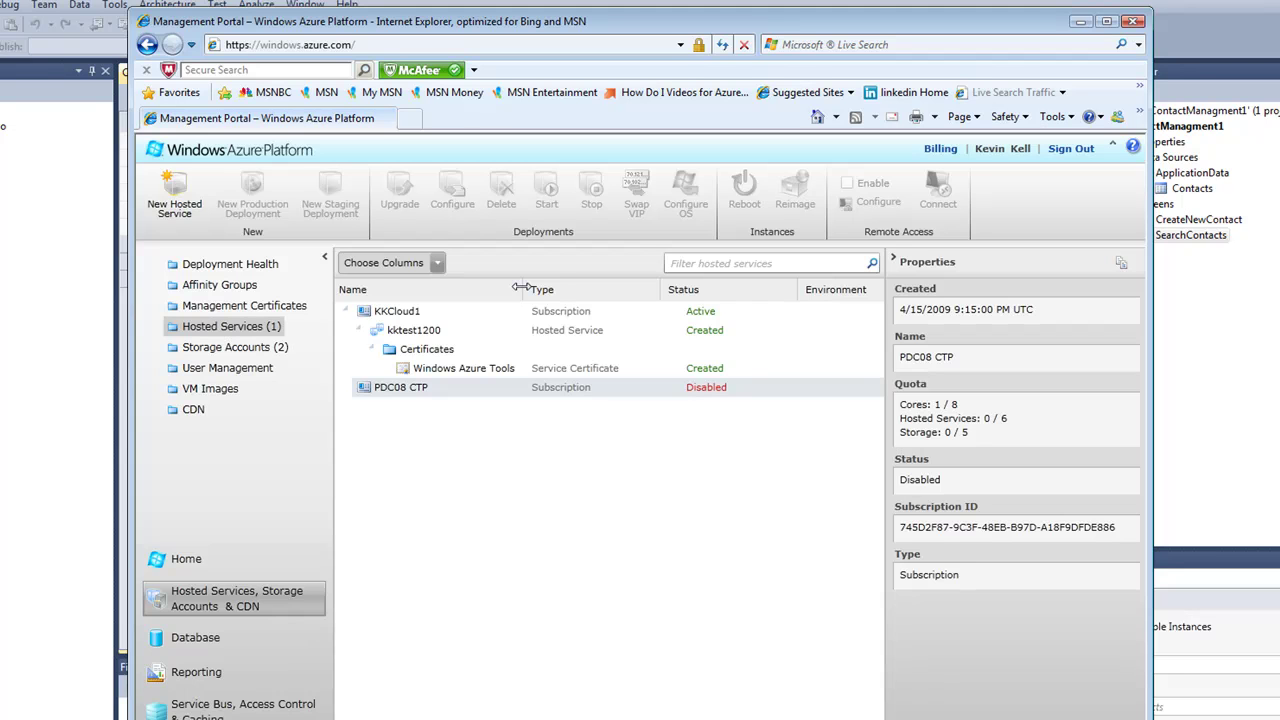
{"action": "left_click", "coordinate": [240, 347]}
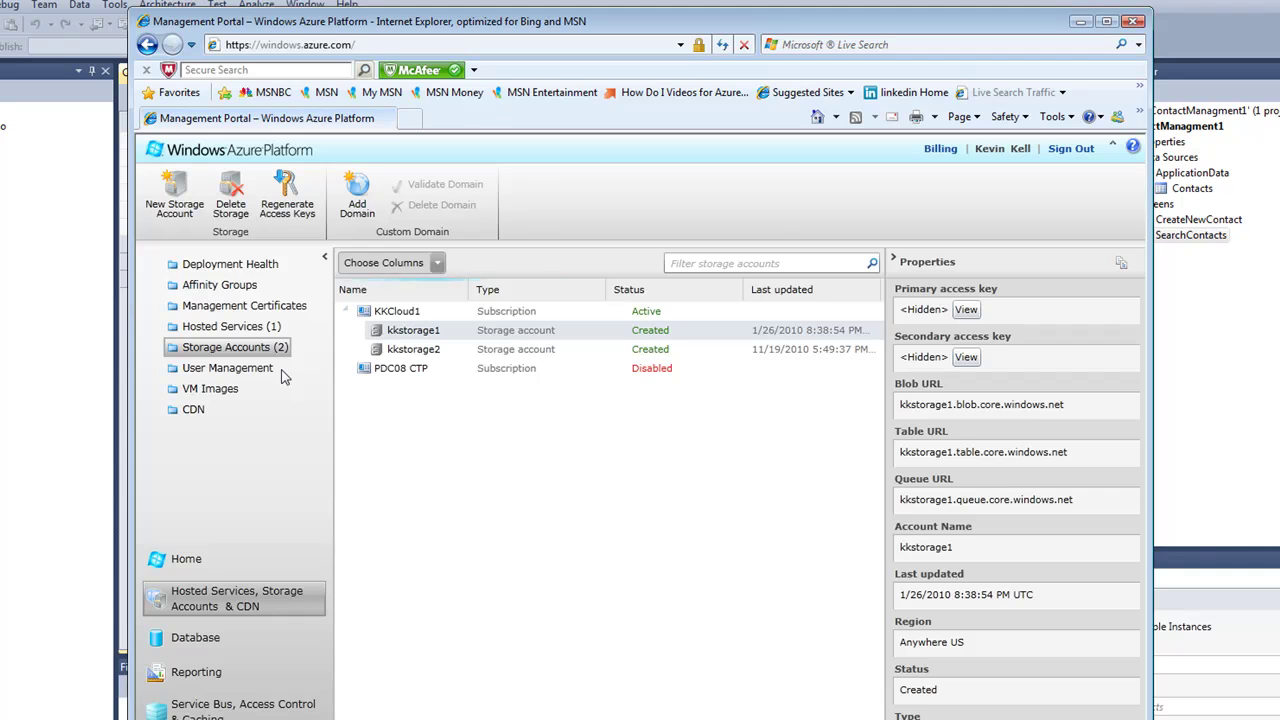
{"action": "left_click", "coordinate": [190, 640]}
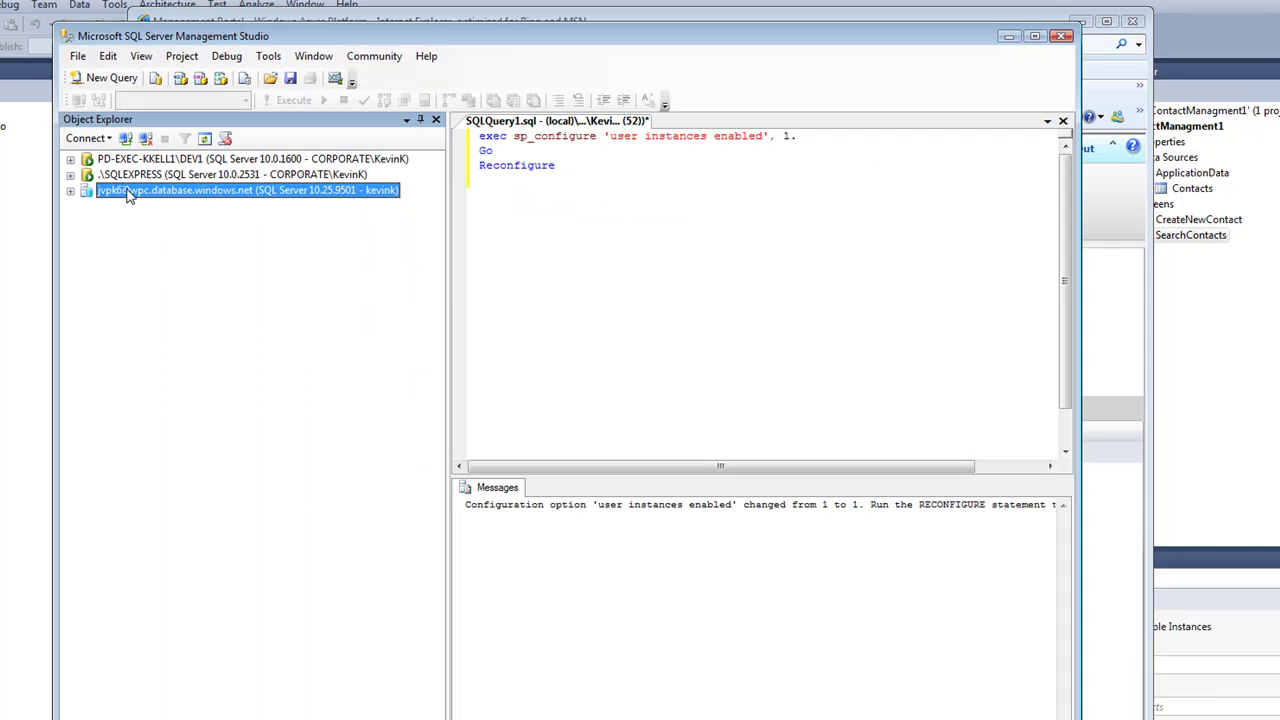
Expand the Azure server to kkdatabase2's Tables folder, then minimize the portal to return to Visual Studio.
{"action": "left_click", "coordinate": [70, 191]}
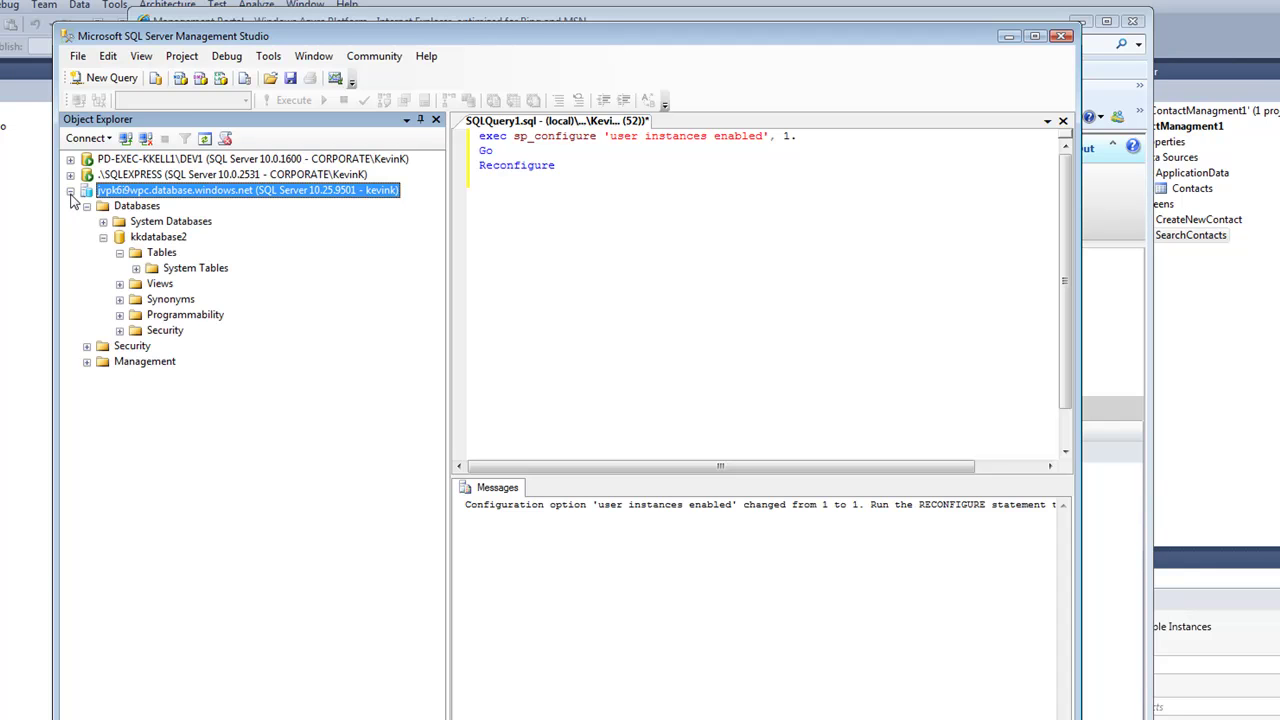
{"action": "left_click", "coordinate": [161, 253]}
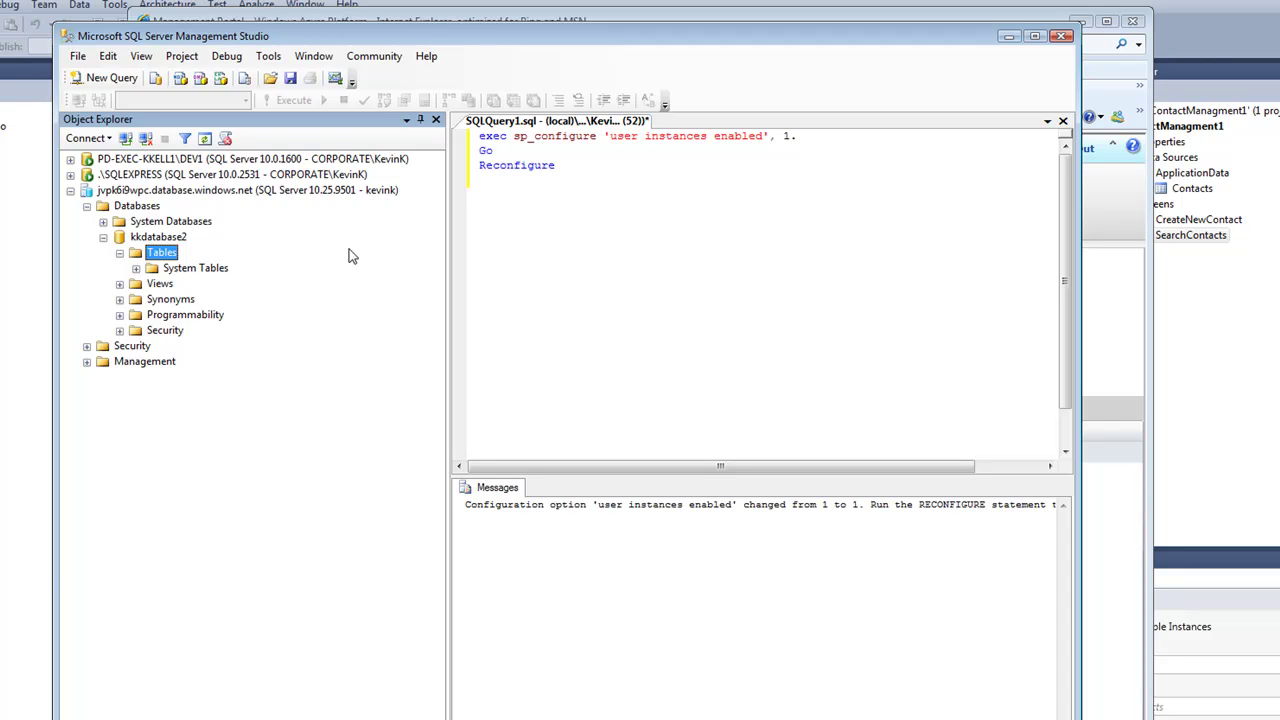
{"action": "left_click", "coordinate": [246, 177]}
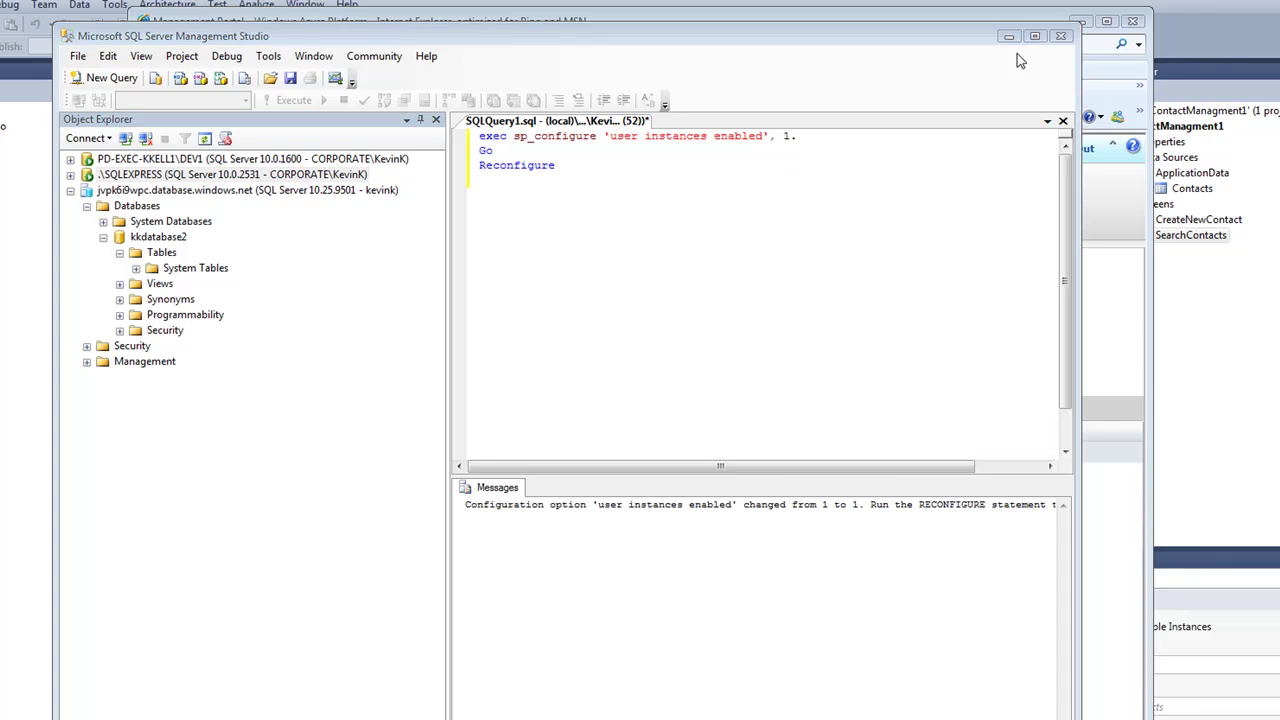
{"action": "left_click", "coordinate": [1098, 112]}
{"action": "left_click", "coordinate": [1082, 22]}
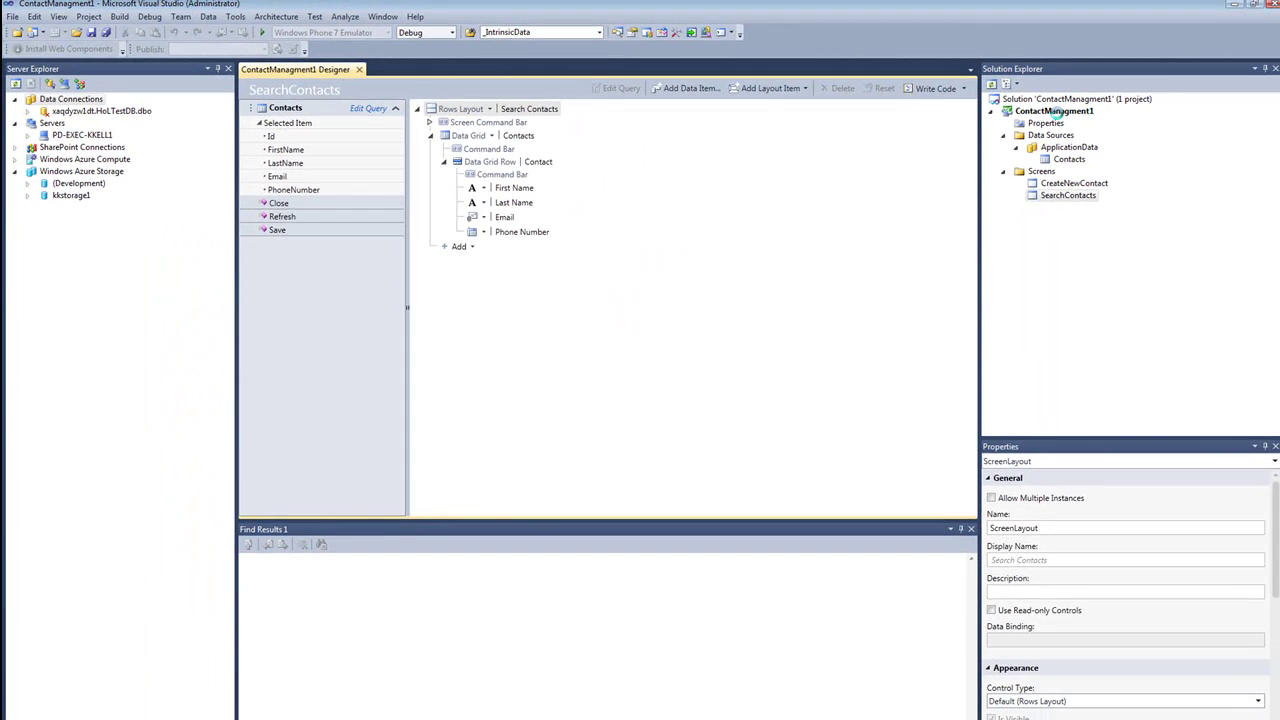
Publish ContactManagment1 with a Web client configuration and advance to the application services step.
{"action": "left_click", "coordinate": [1056, 111]}
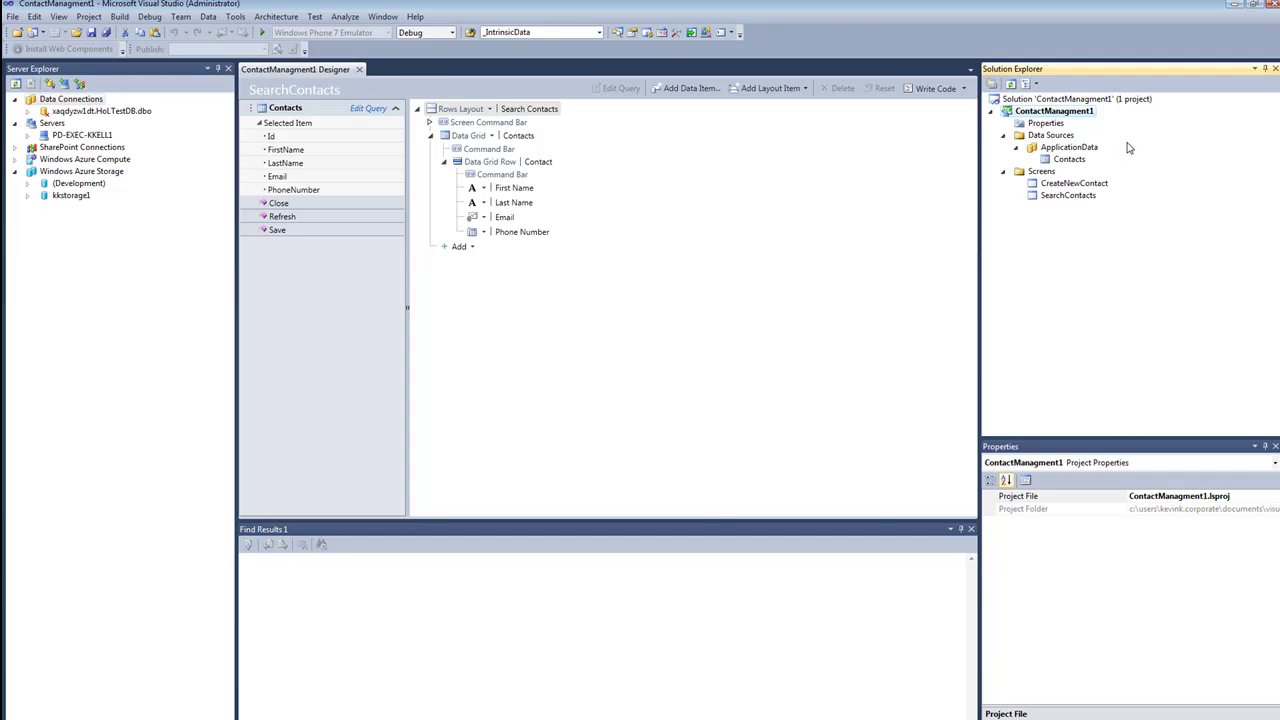
{"action": "right_click", "coordinate": [1064, 116]}
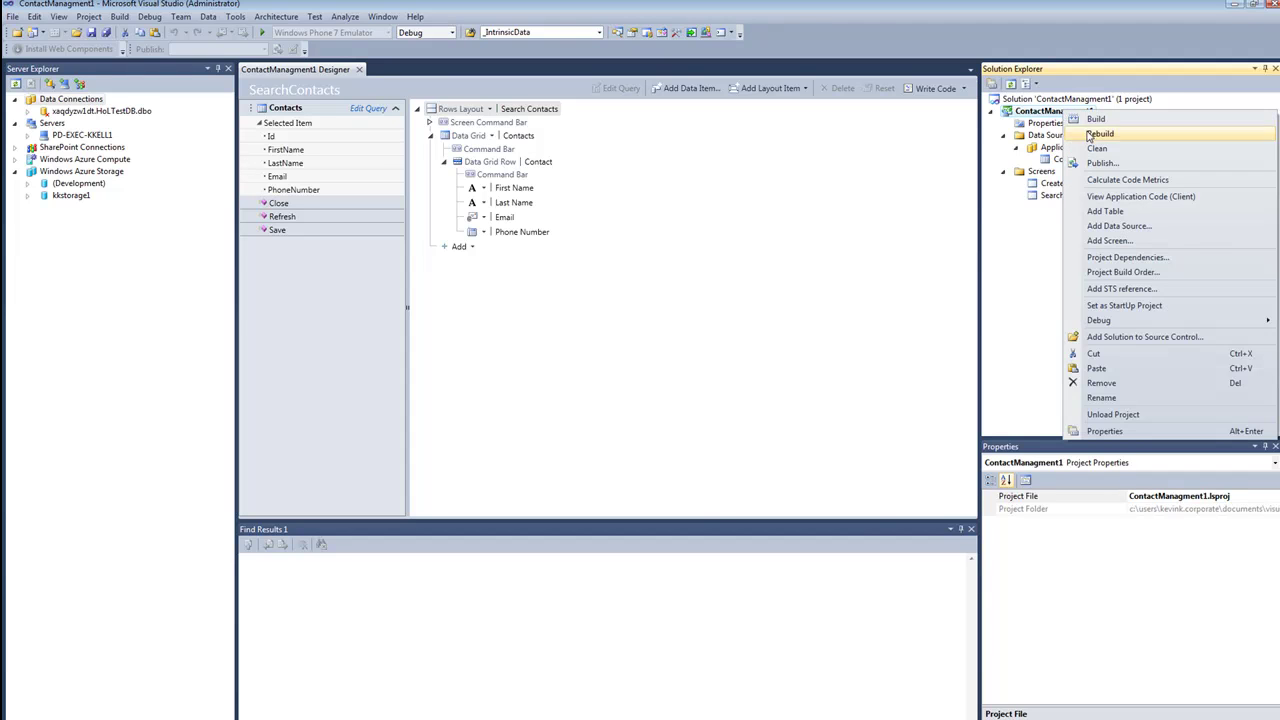
{"action": "left_click", "coordinate": [1103, 163]}
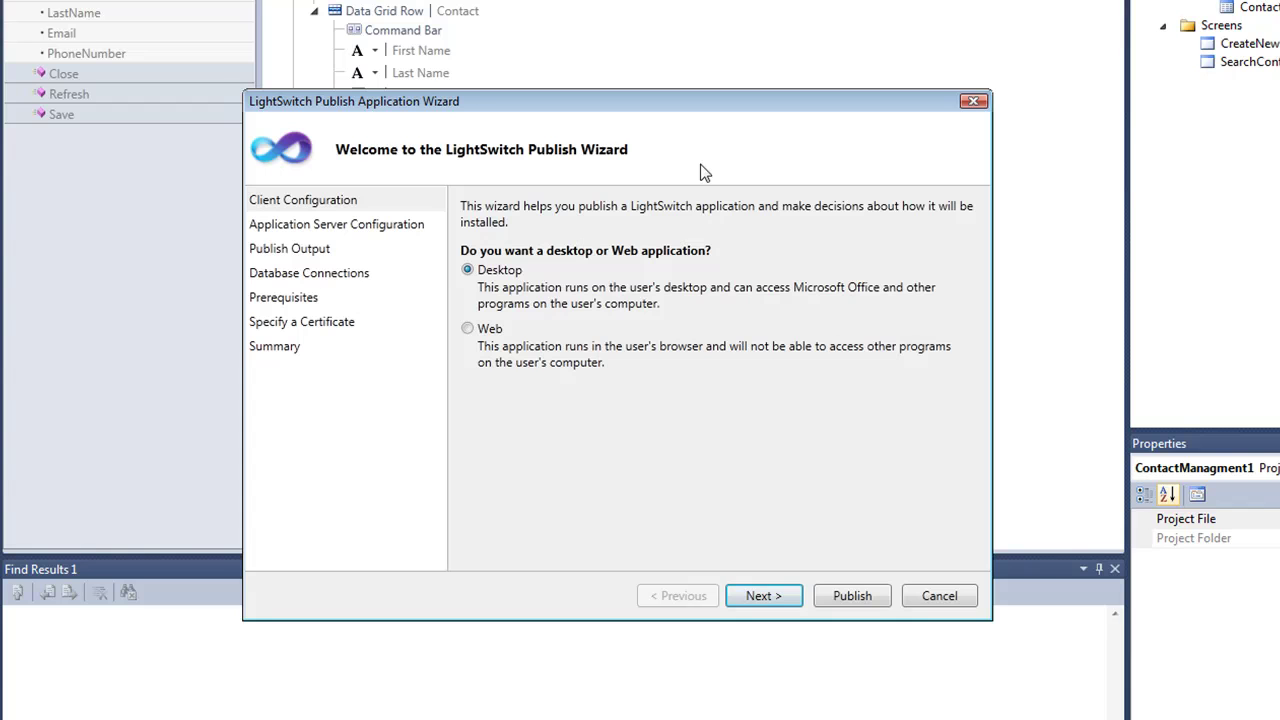
{"action": "left_click", "coordinate": [467, 330]}
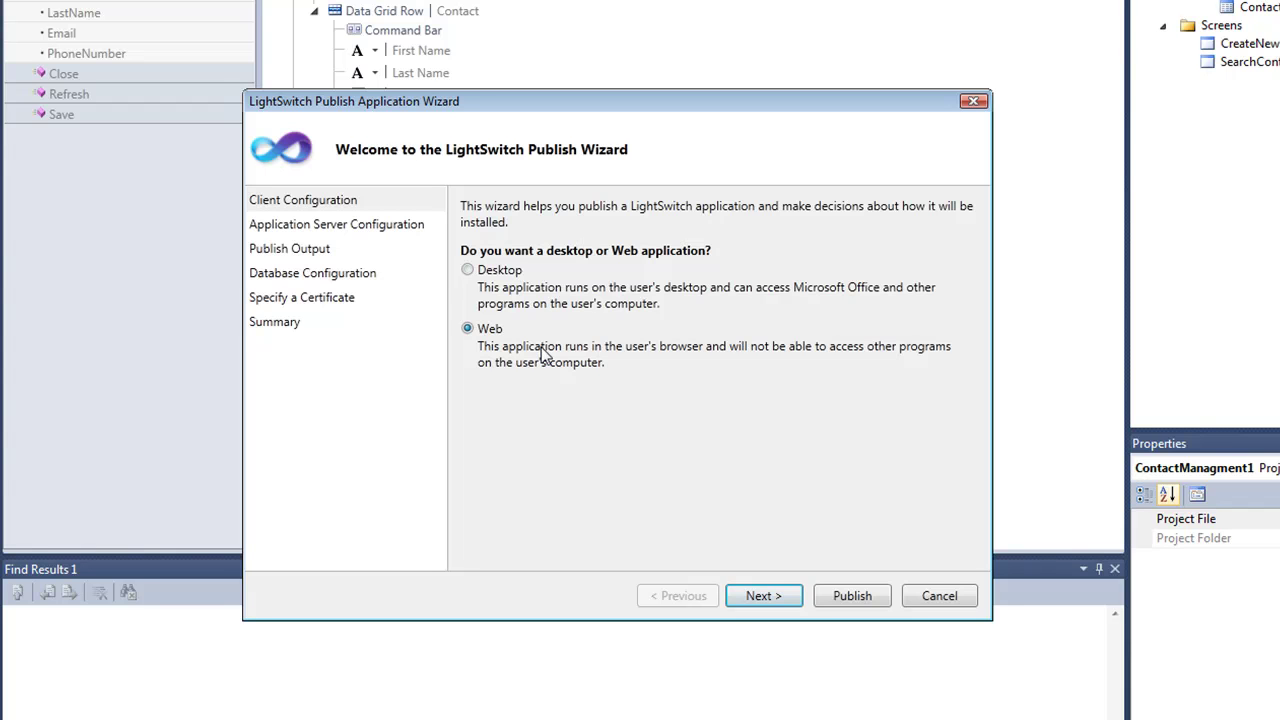
{"action": "left_click", "coordinate": [760, 597]}
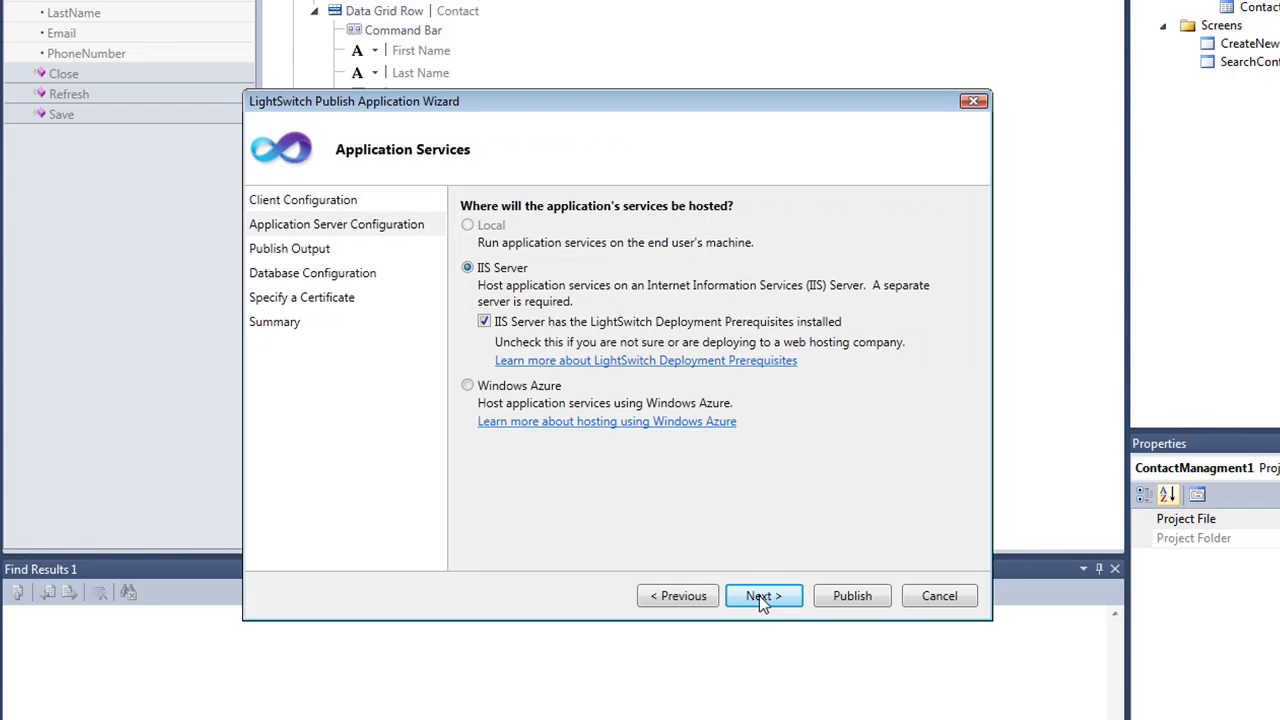
Host the services on Windows Azure, paste the subscription ID and select certificate KKCertificate1.
{"action": "left_click", "coordinate": [467, 385]}
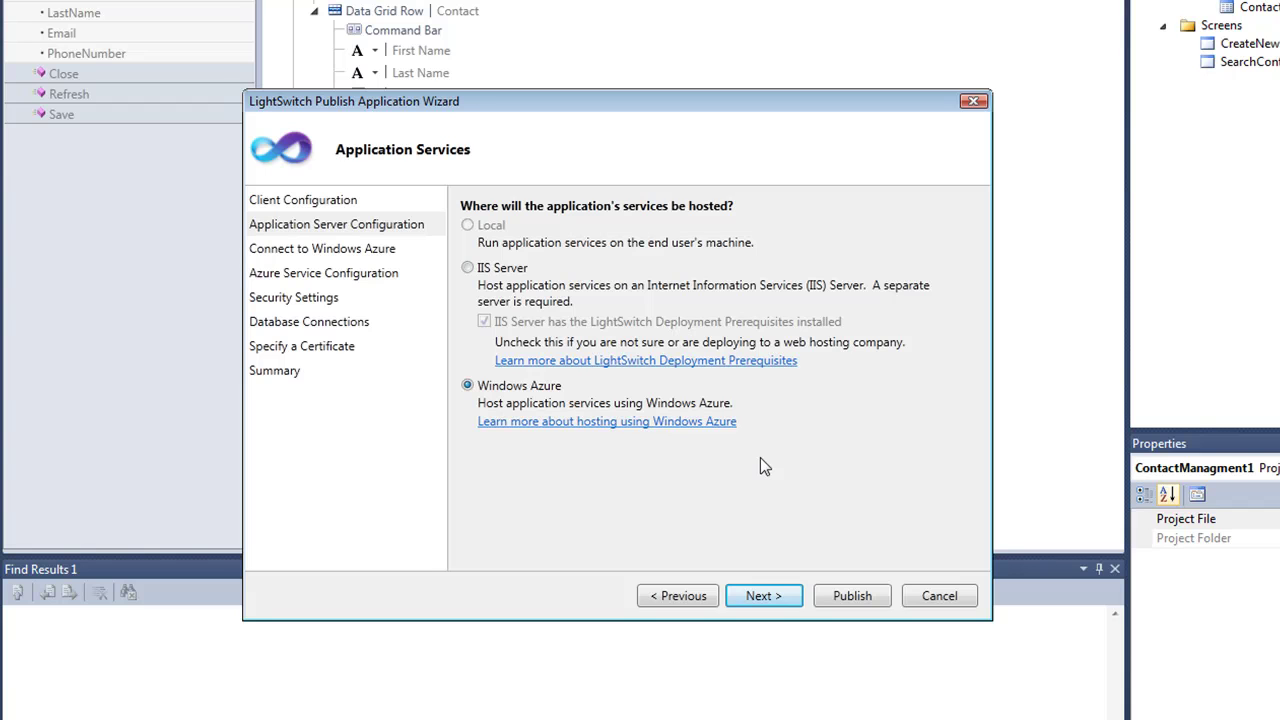
{"action": "left_click", "coordinate": [771, 596]}
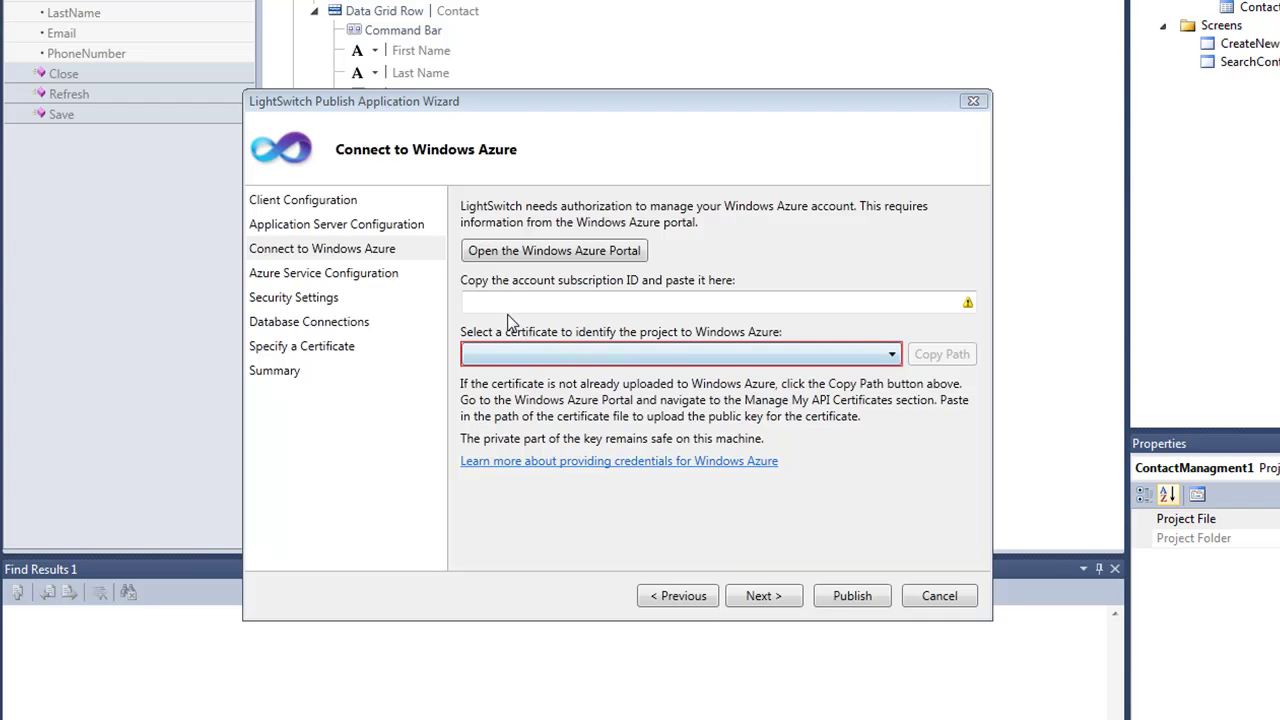
{"action": "left_click", "coordinate": [557, 299]}
{"action": "right_click", "coordinate": [508, 303]}
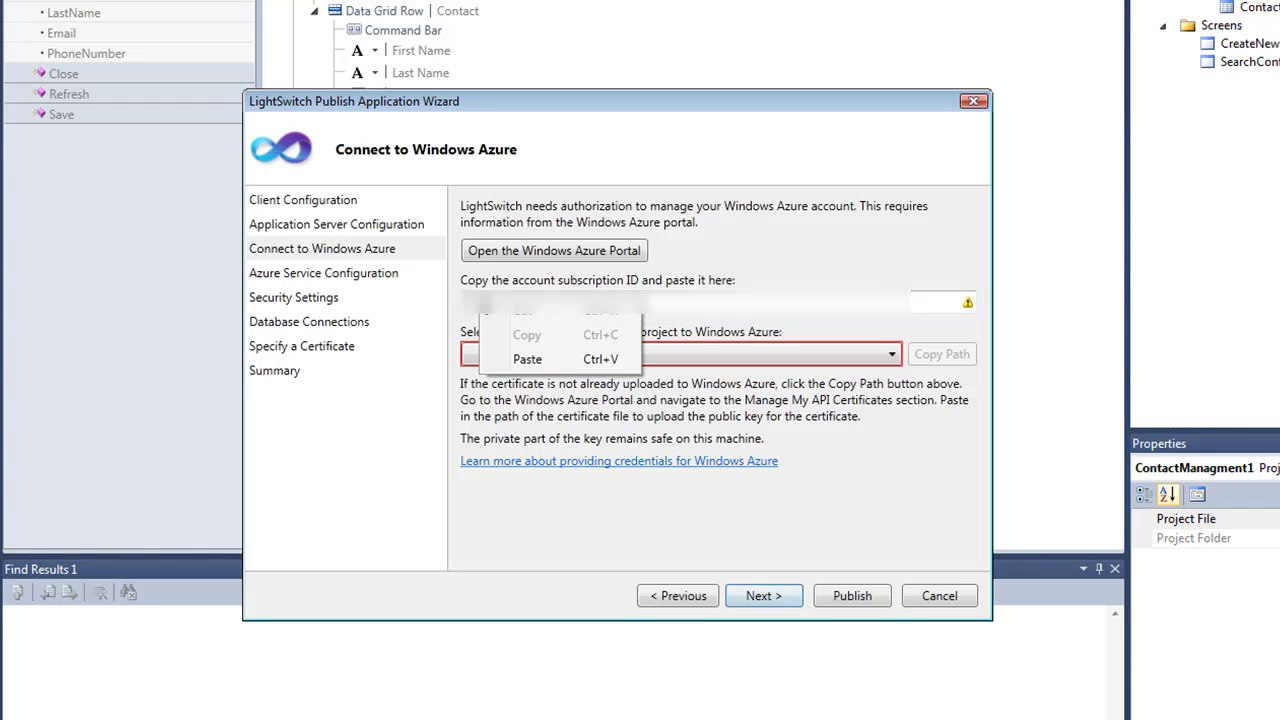
{"action": "left_click", "coordinate": [530, 360]}
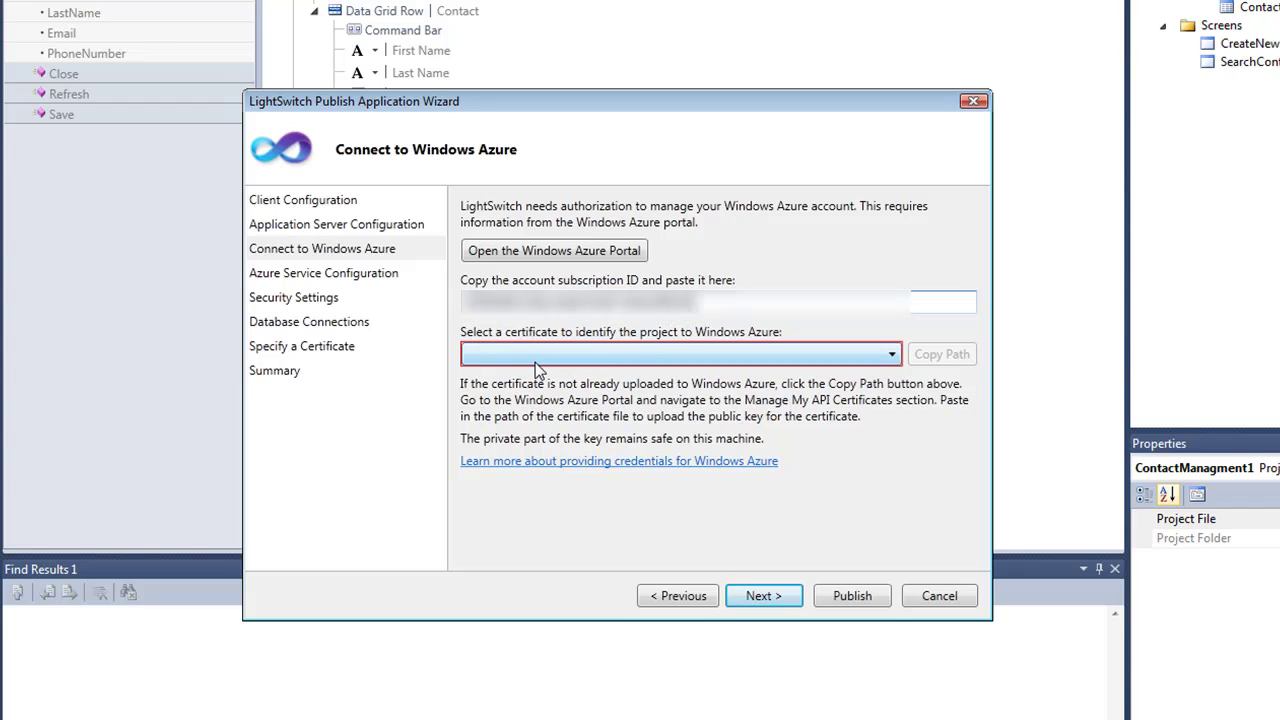
{"action": "left_click", "coordinate": [891, 355]}
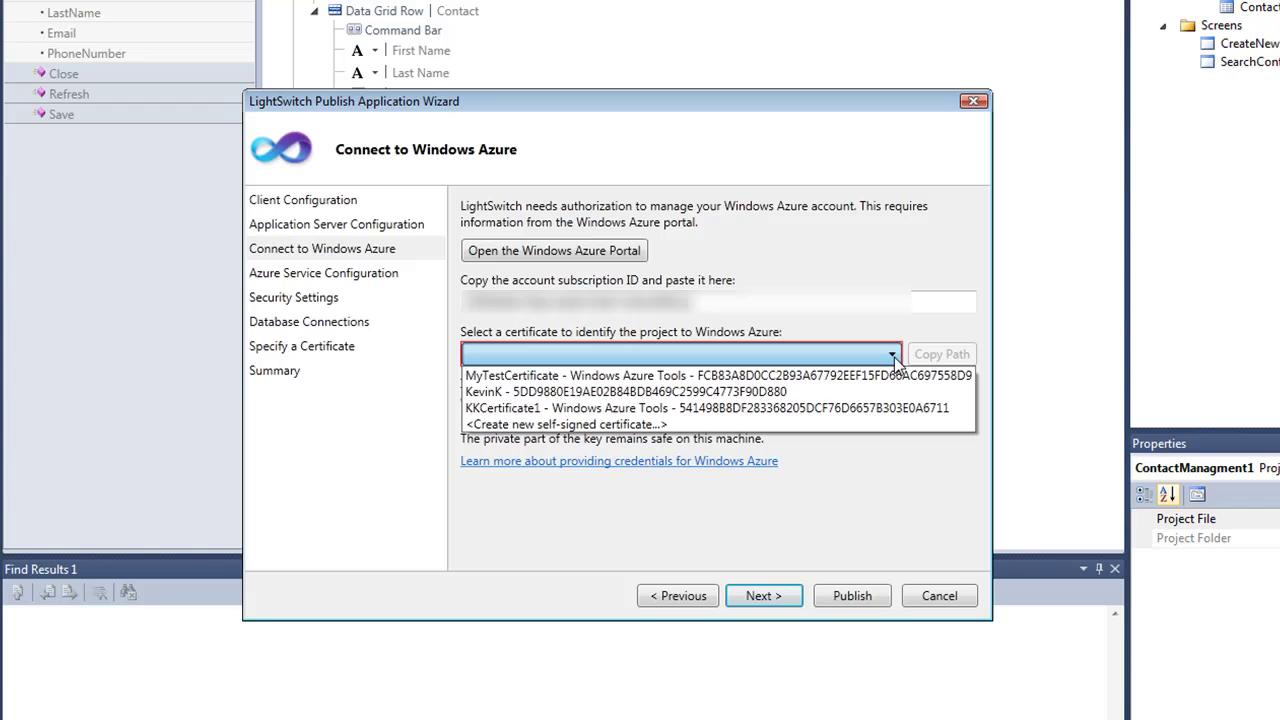
{"action": "left_click", "coordinate": [604, 407]}
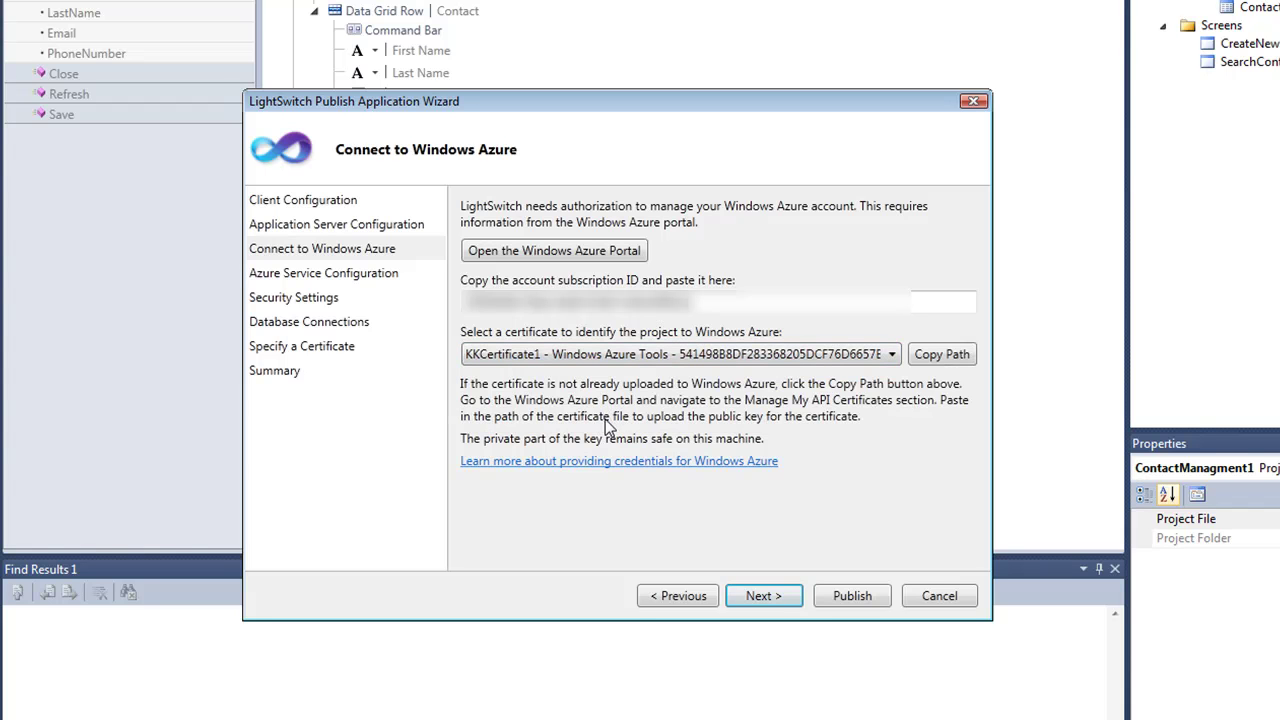
{"action": "left_click", "coordinate": [774, 597]}
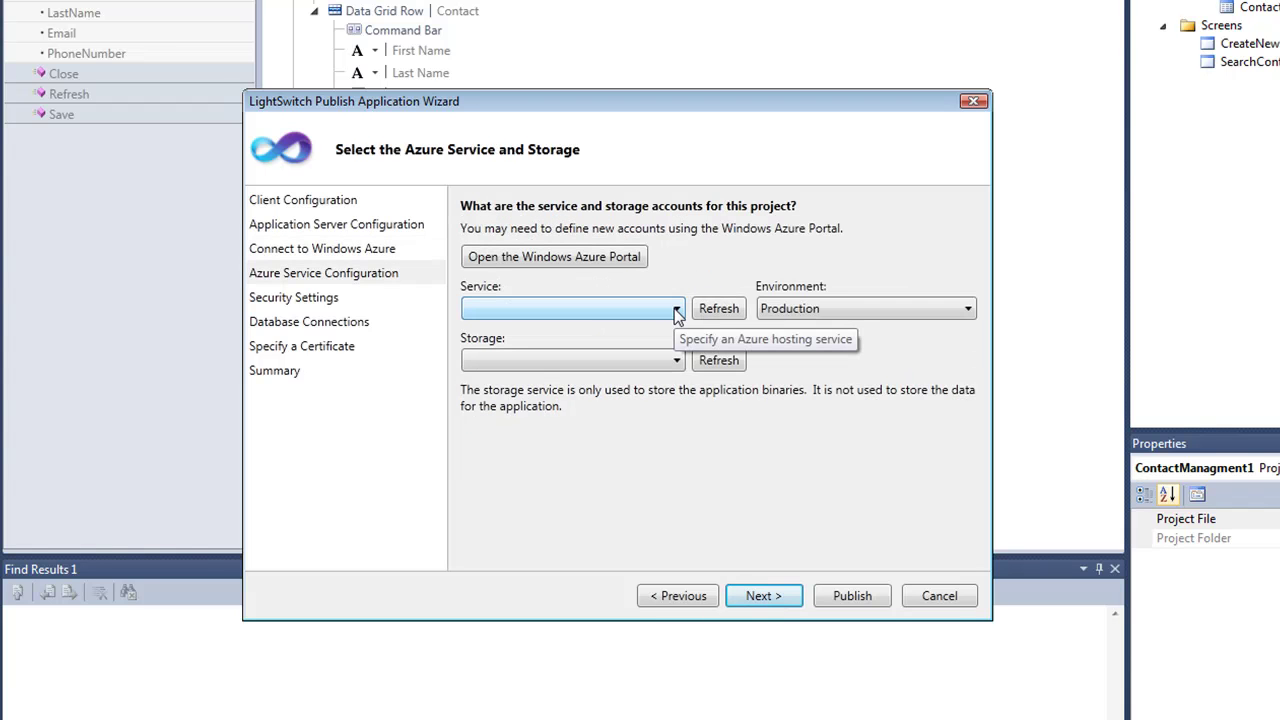
Select service kktest1200 and storage account KKStorage1, keeping the Production environment.
{"action": "left_click", "coordinate": [674, 308]}
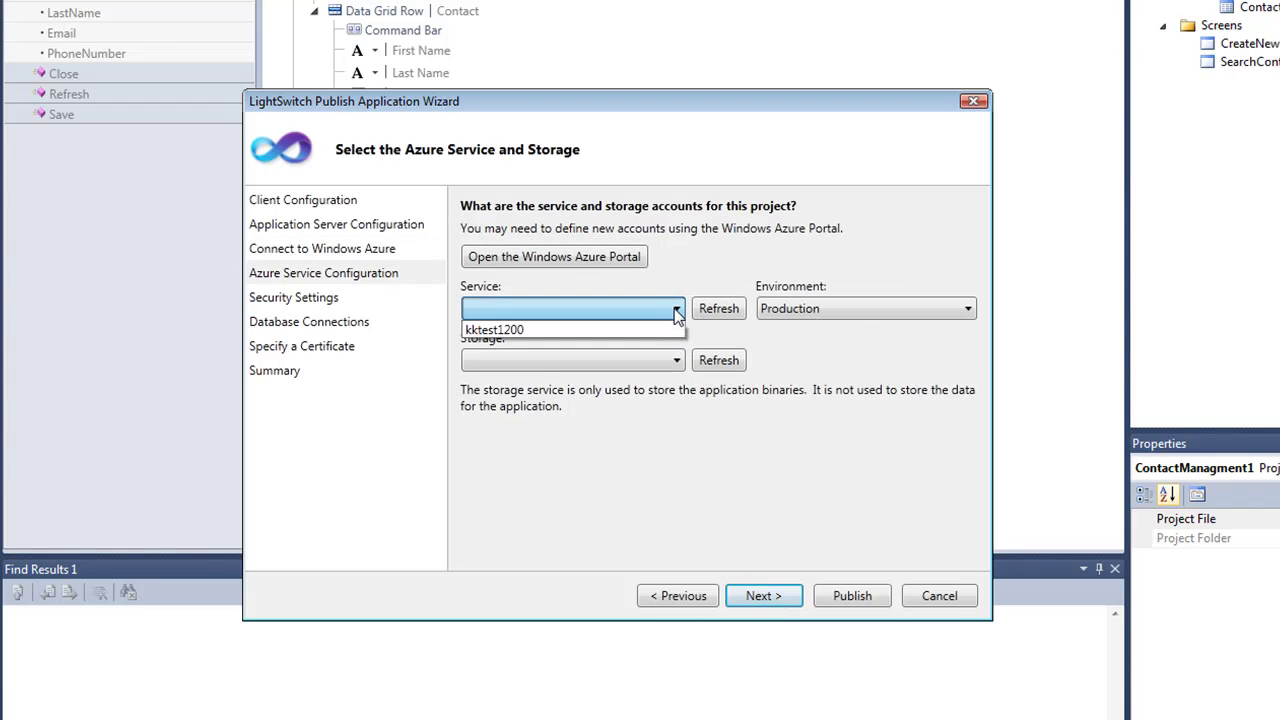
{"action": "left_click", "coordinate": [504, 331]}
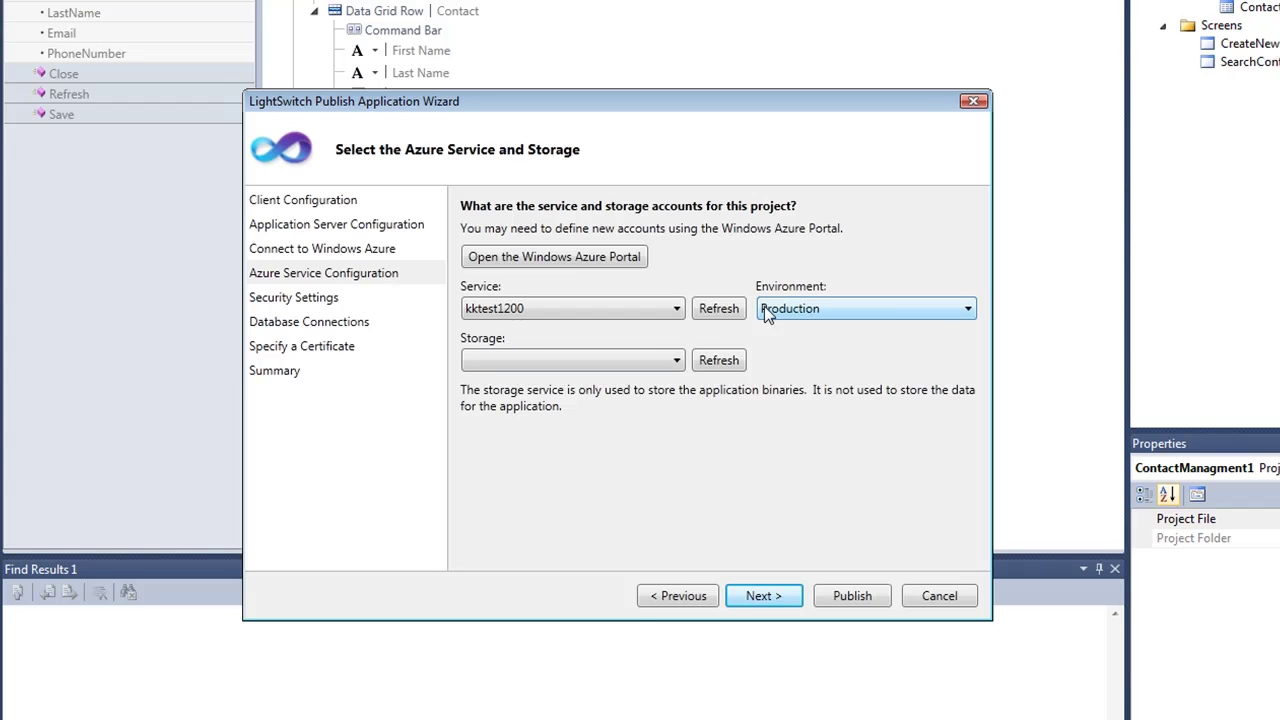
{"action": "left_click", "coordinate": [675, 362]}
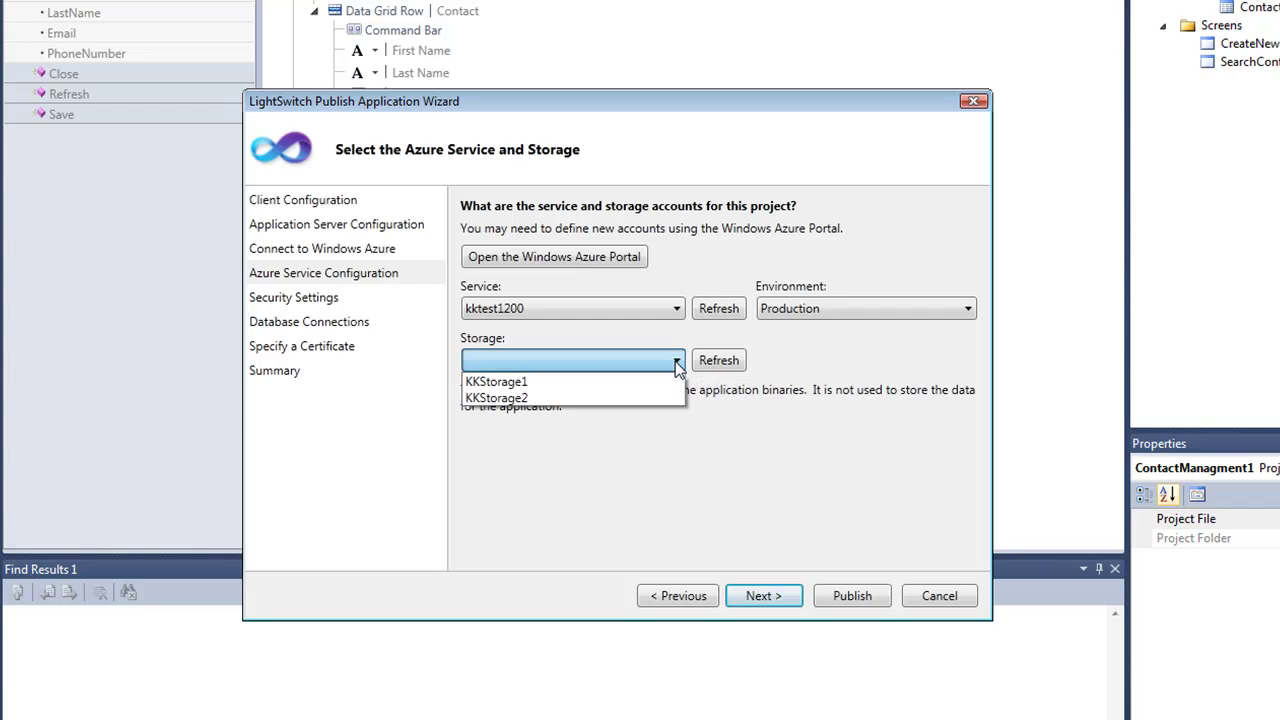
{"action": "left_click", "coordinate": [515, 382]}
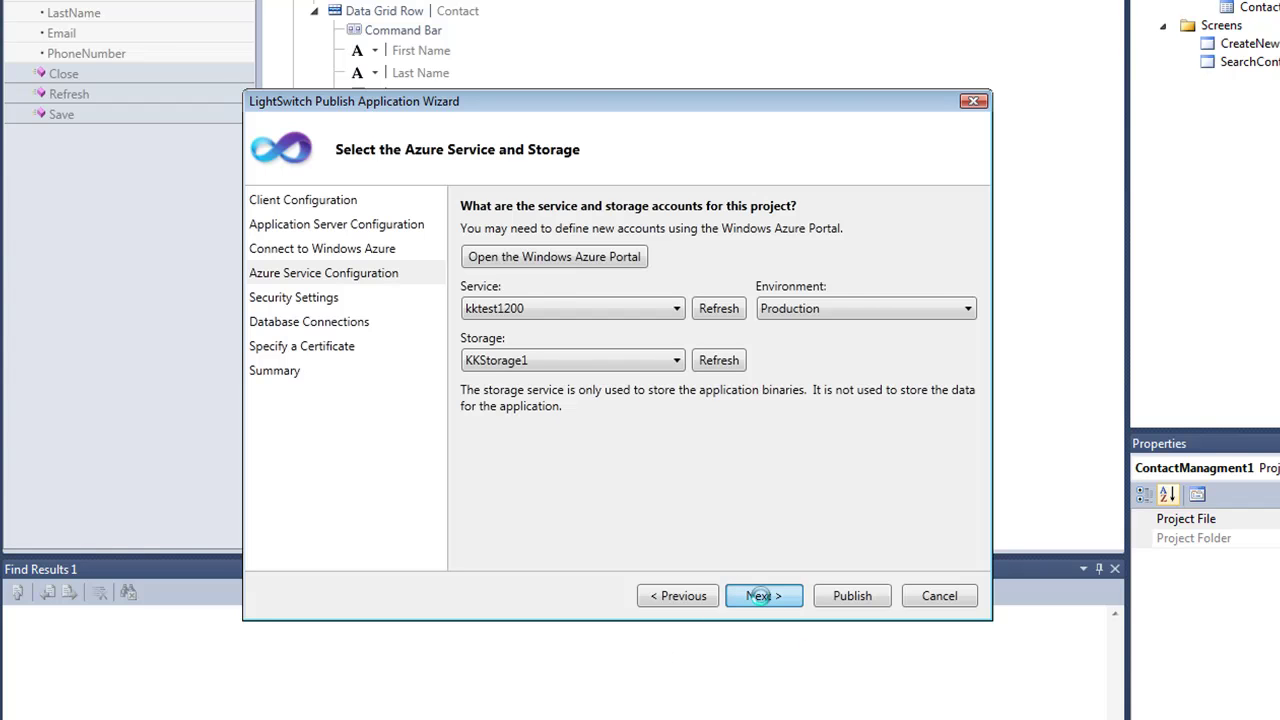
{"action": "left_click", "coordinate": [761, 596]}
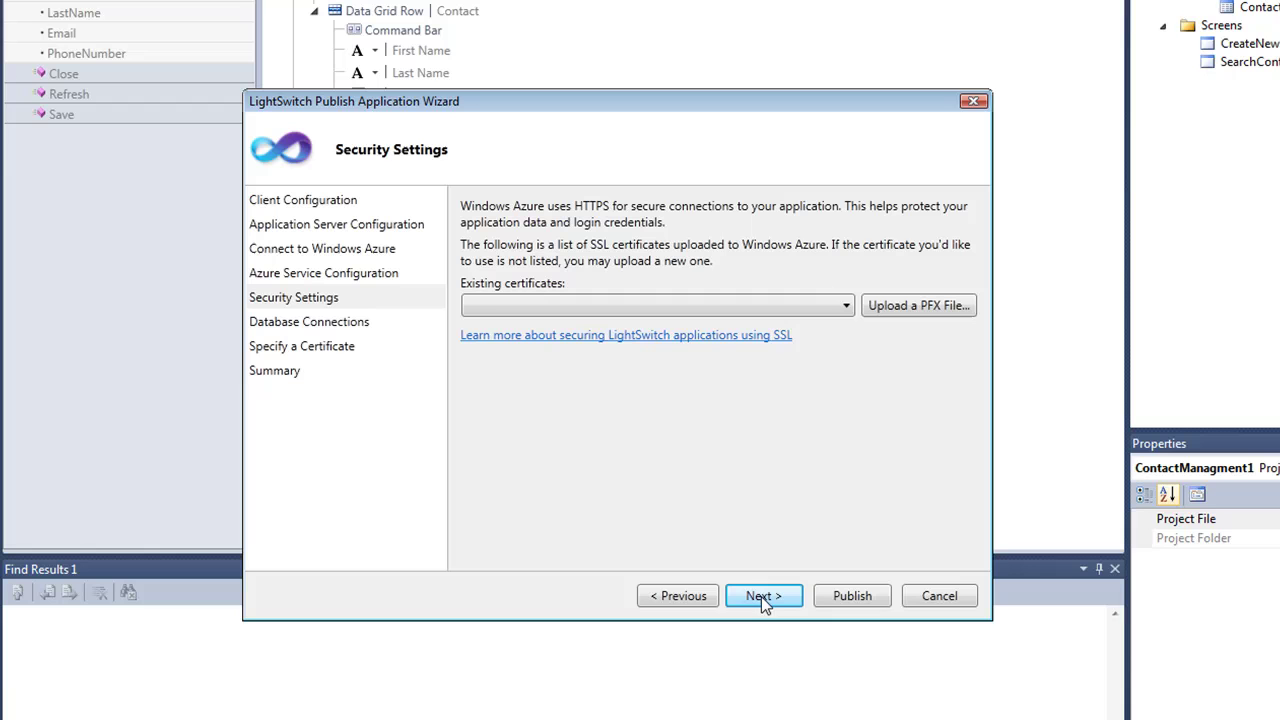
Use the existing Windows Azure Tools certificate for SSL.
{"action": "left_click", "coordinate": [847, 307]}
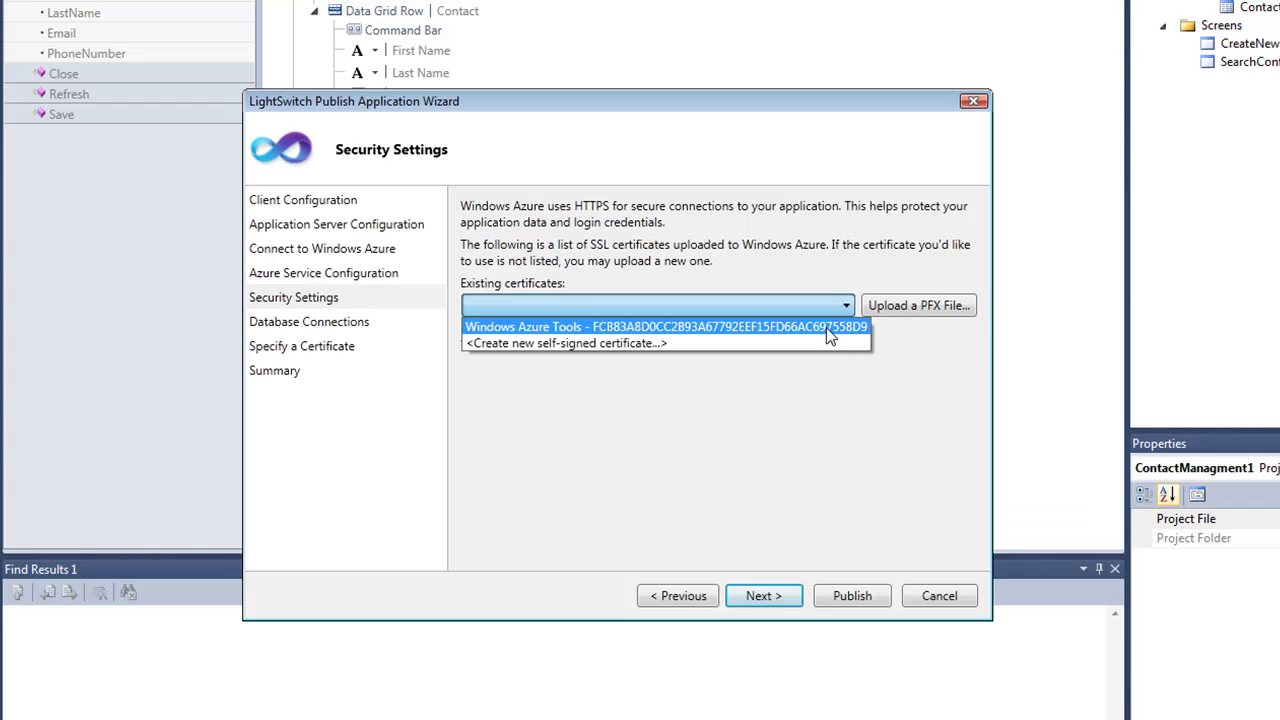
{"action": "left_click", "coordinate": [826, 327]}
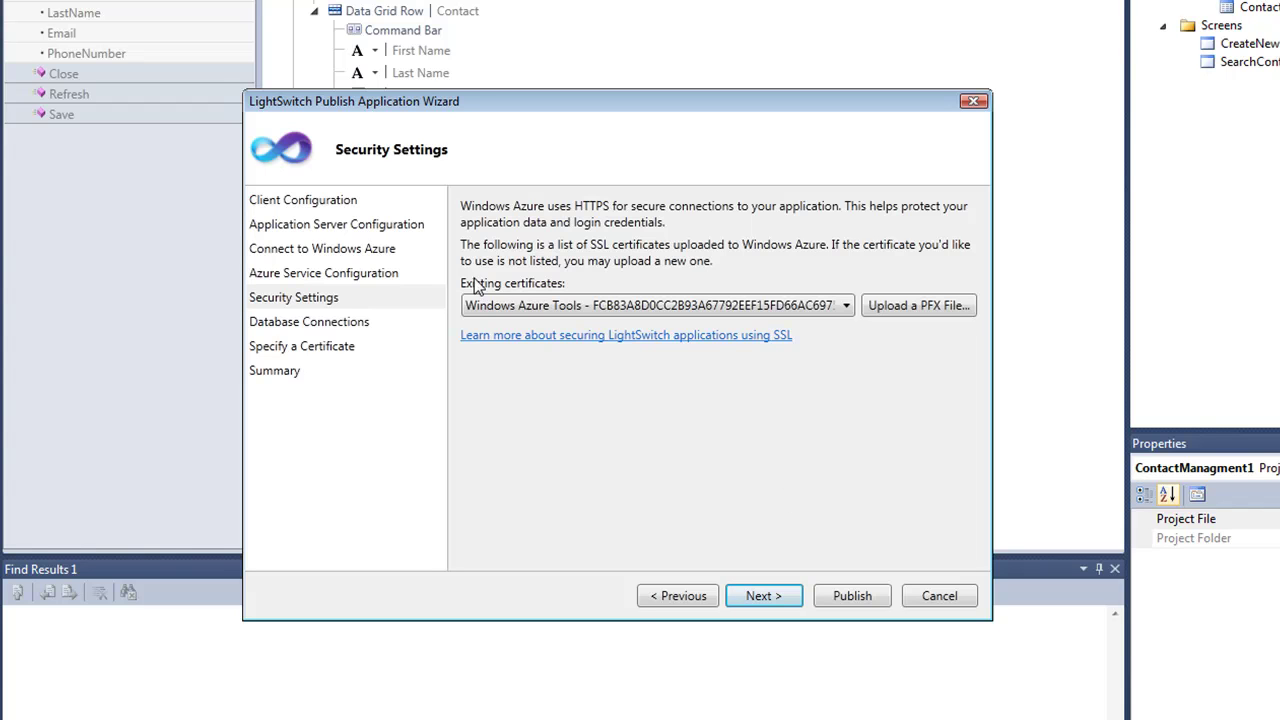
{"action": "left_click", "coordinate": [764, 596]}
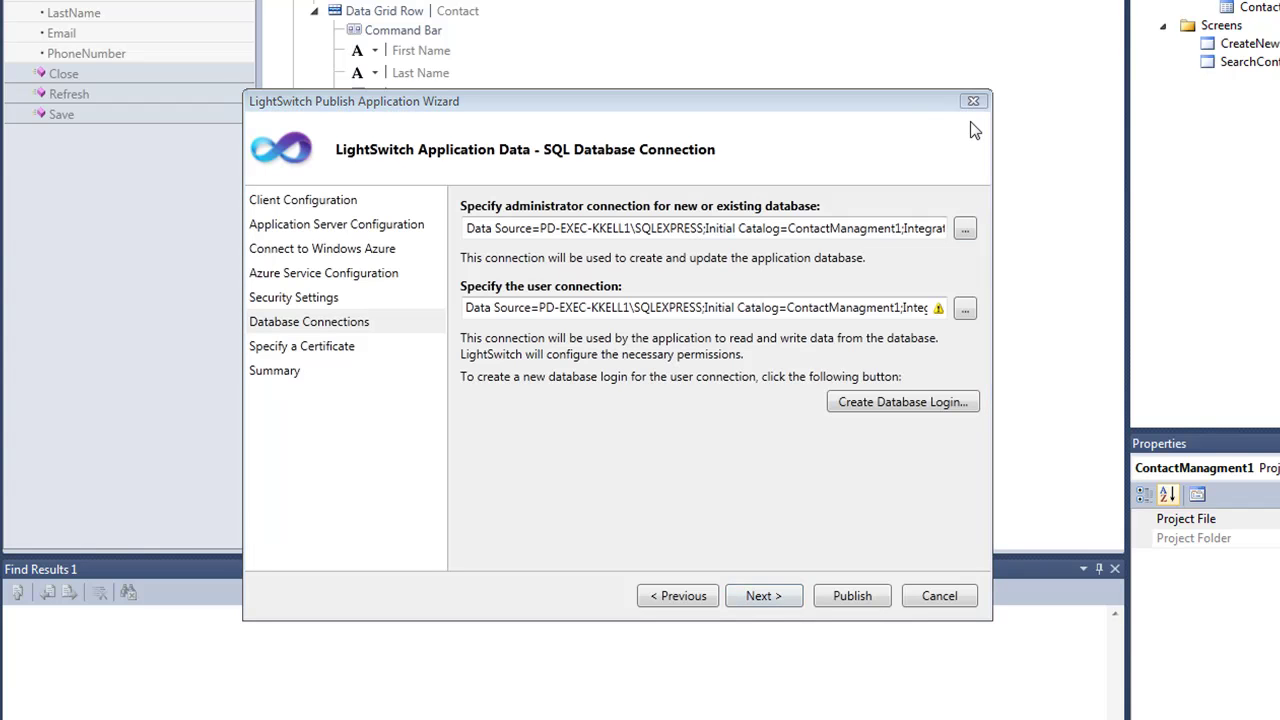
Point the admin connection at the SQL Azure server using a SQL login with remembered password.
{"action": "left_click", "coordinate": [965, 230]}
{"action": "left_click", "coordinate": [619, 197]}
{"action": "double_click", "coordinate": [619, 197]}
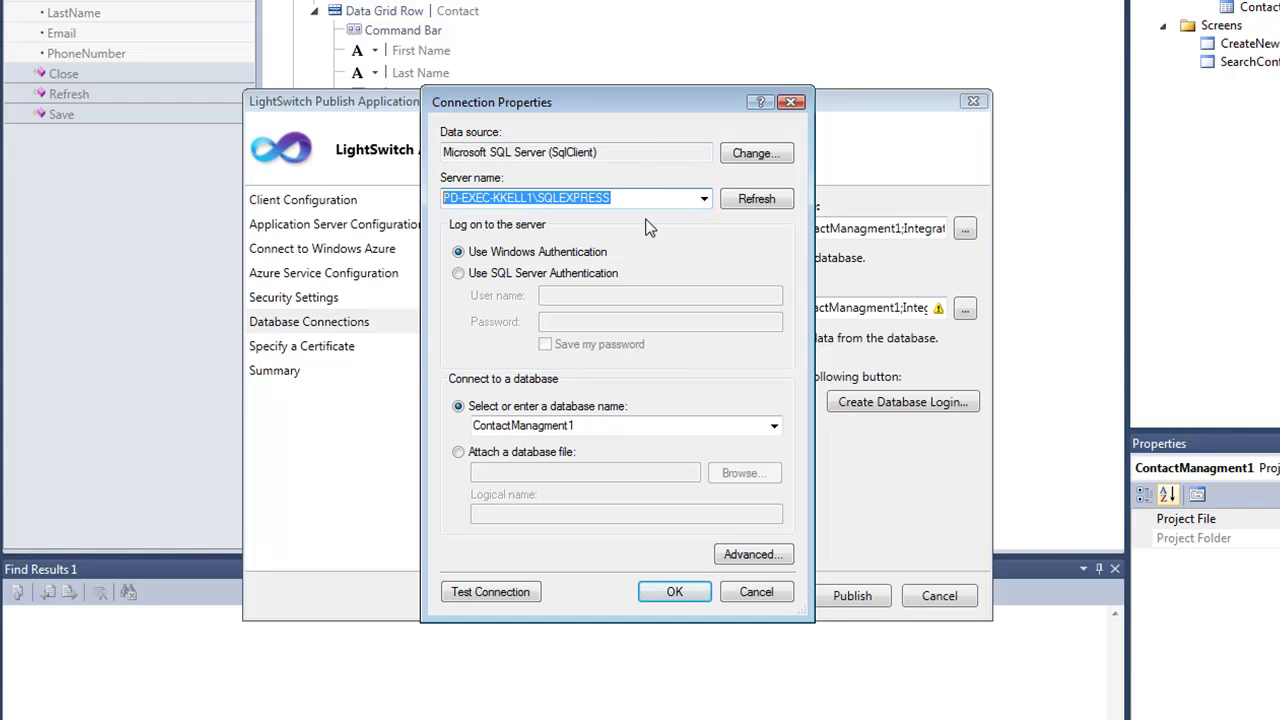
{"action": "type", "text": "jvpk6i9wpc.database.windows.net"}
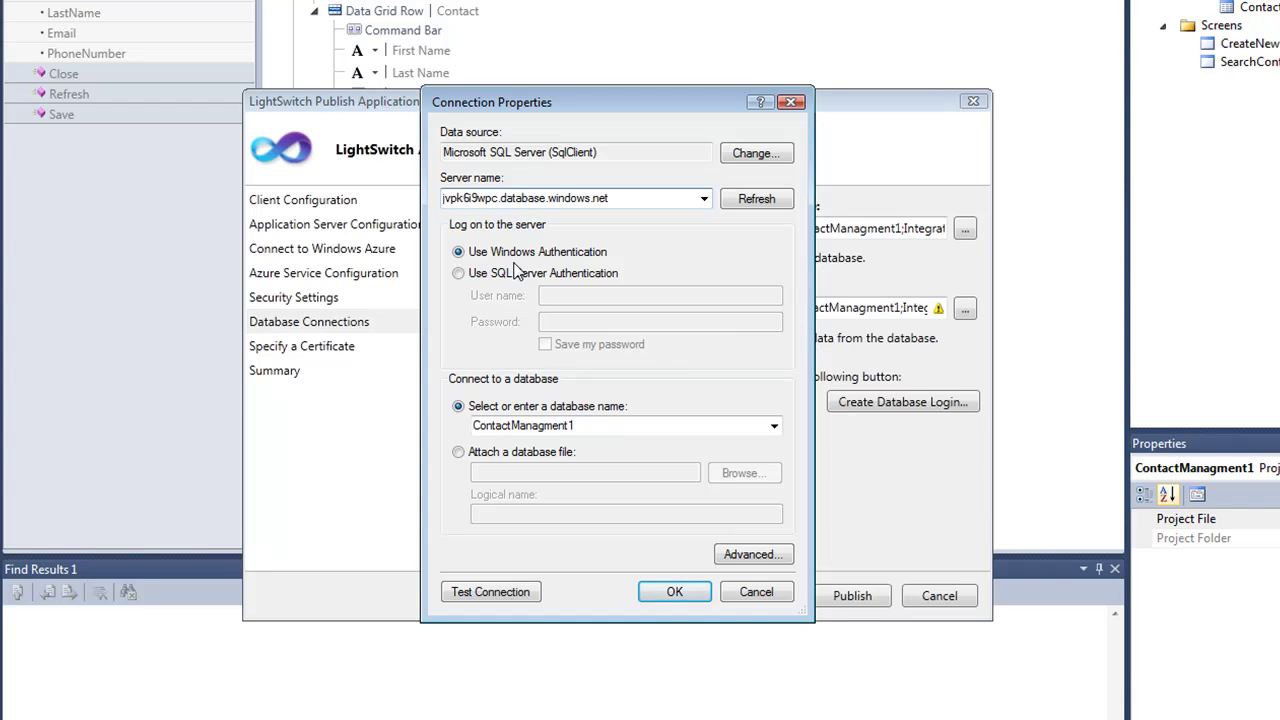
{"action": "left_click", "coordinate": [460, 274]}
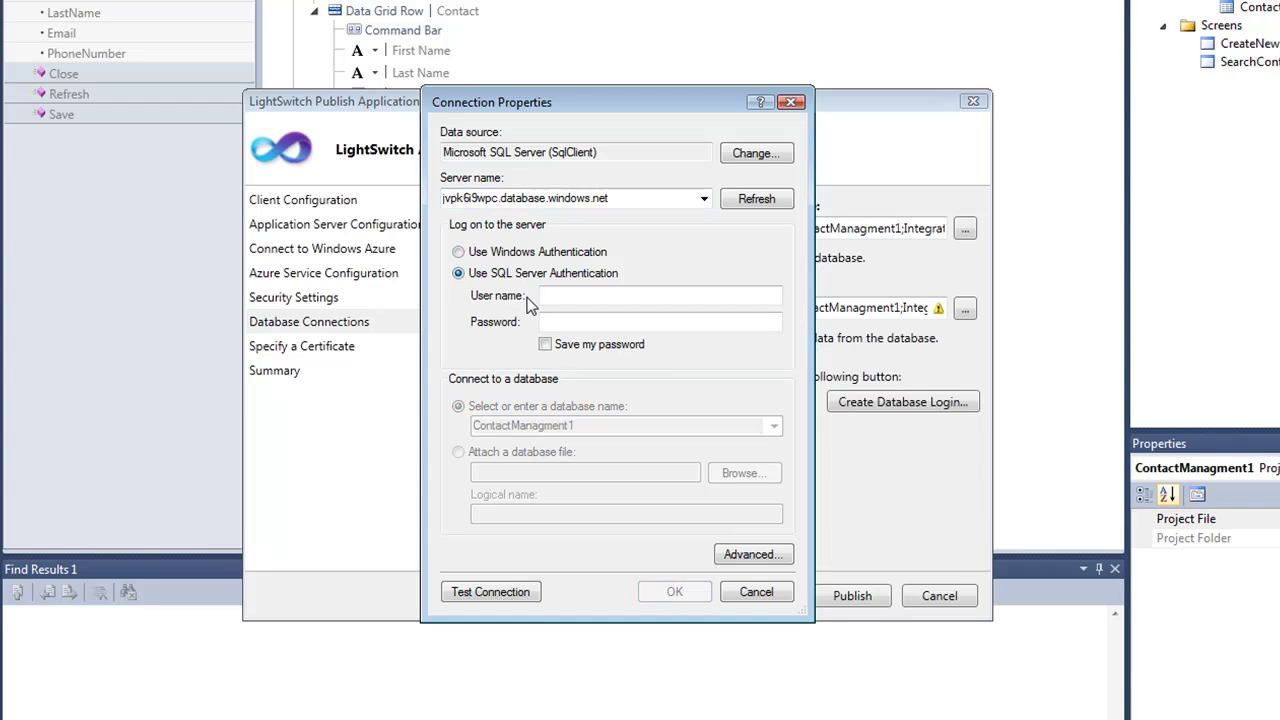
{"action": "left_click", "coordinate": [551, 297]}
{"action": "type", "text": "ke"}
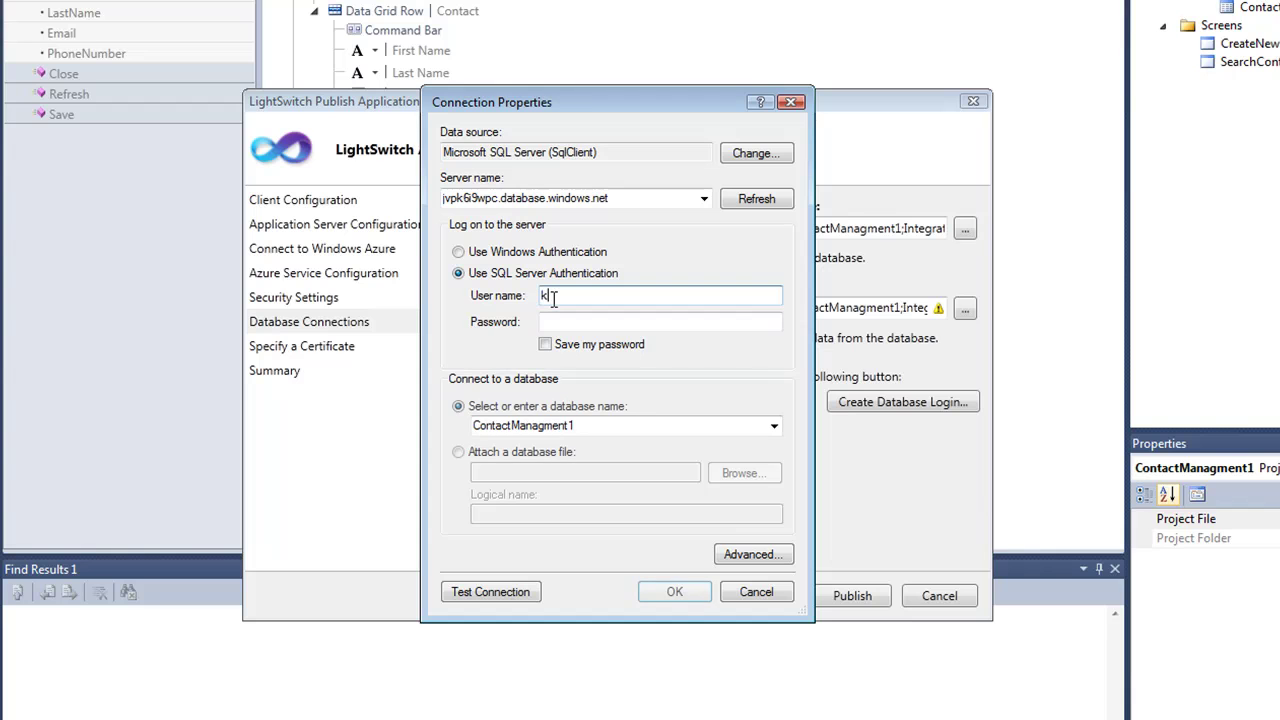
{"action": "type", "text": "vink"}
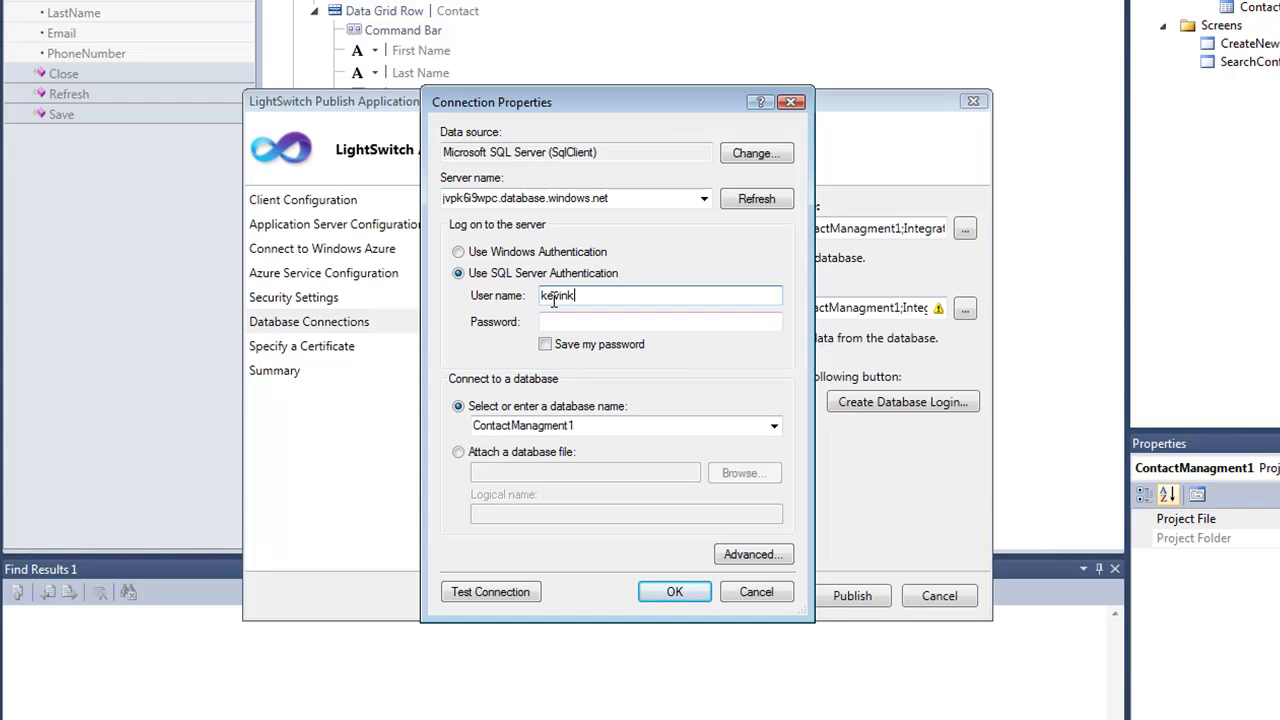
{"action": "key", "text": "Tab"}
{"action": "type", "text": "******"}
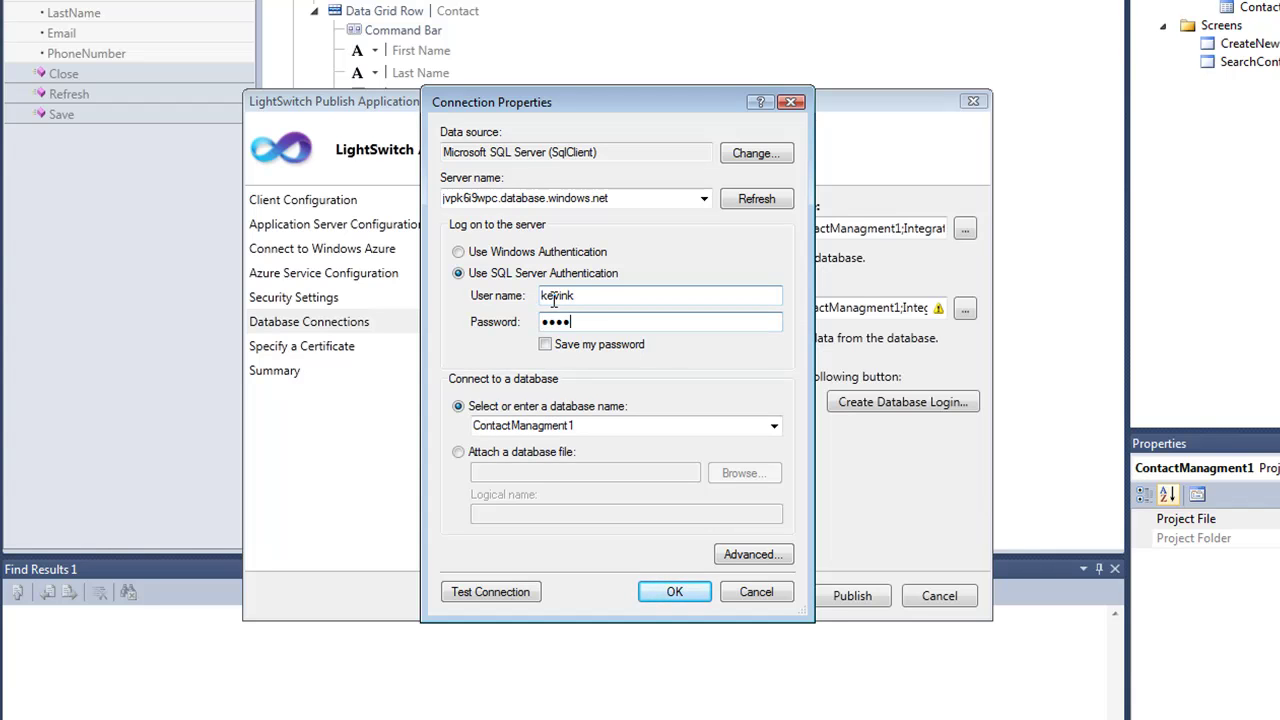
{"action": "type", "text": "***"}
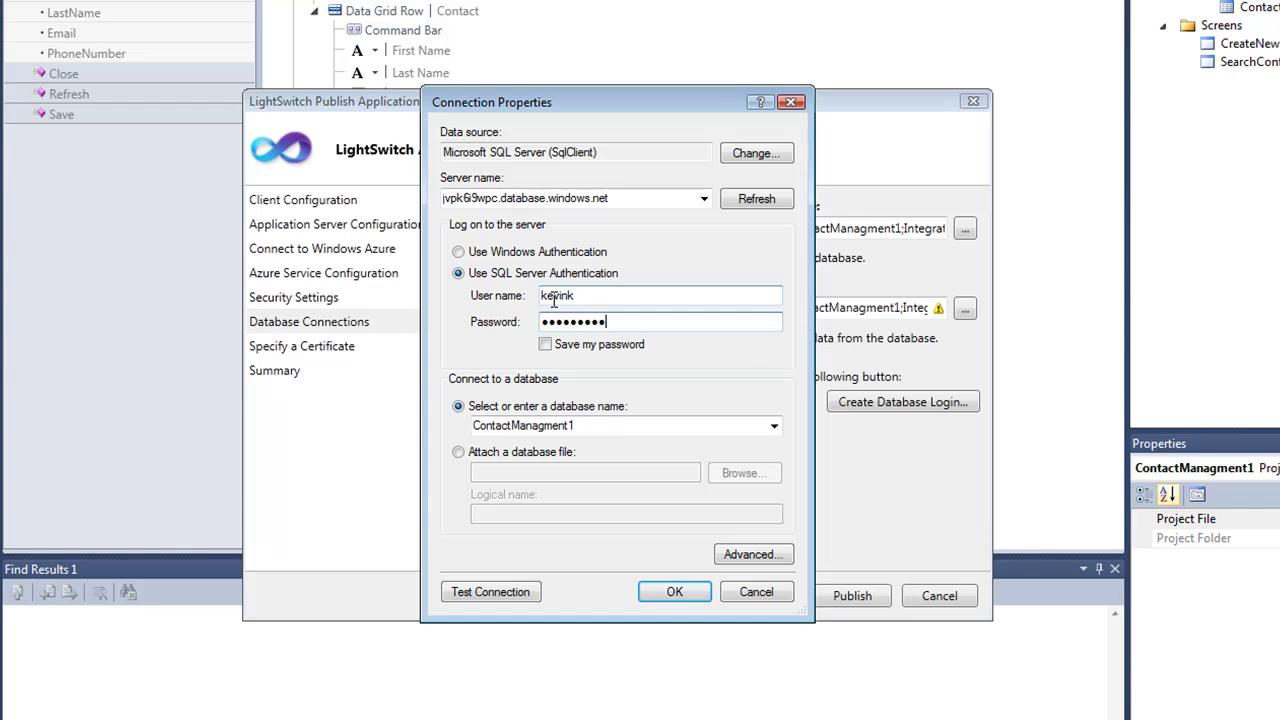
{"action": "left_click", "coordinate": [548, 357]}
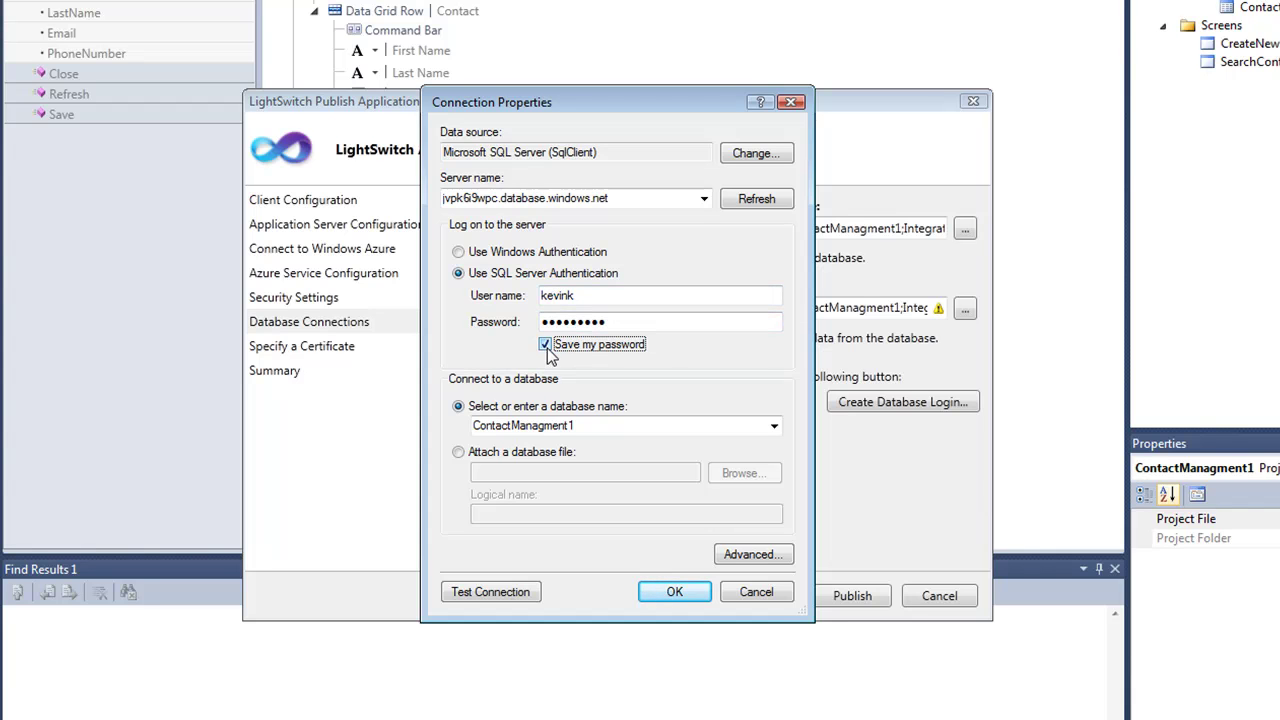
Set the admin connection's database to kkdatabase2 and confirm the connection test succeeds.
{"action": "left_click", "coordinate": [773, 427]}
{"action": "left_click", "coordinate": [773, 427]}
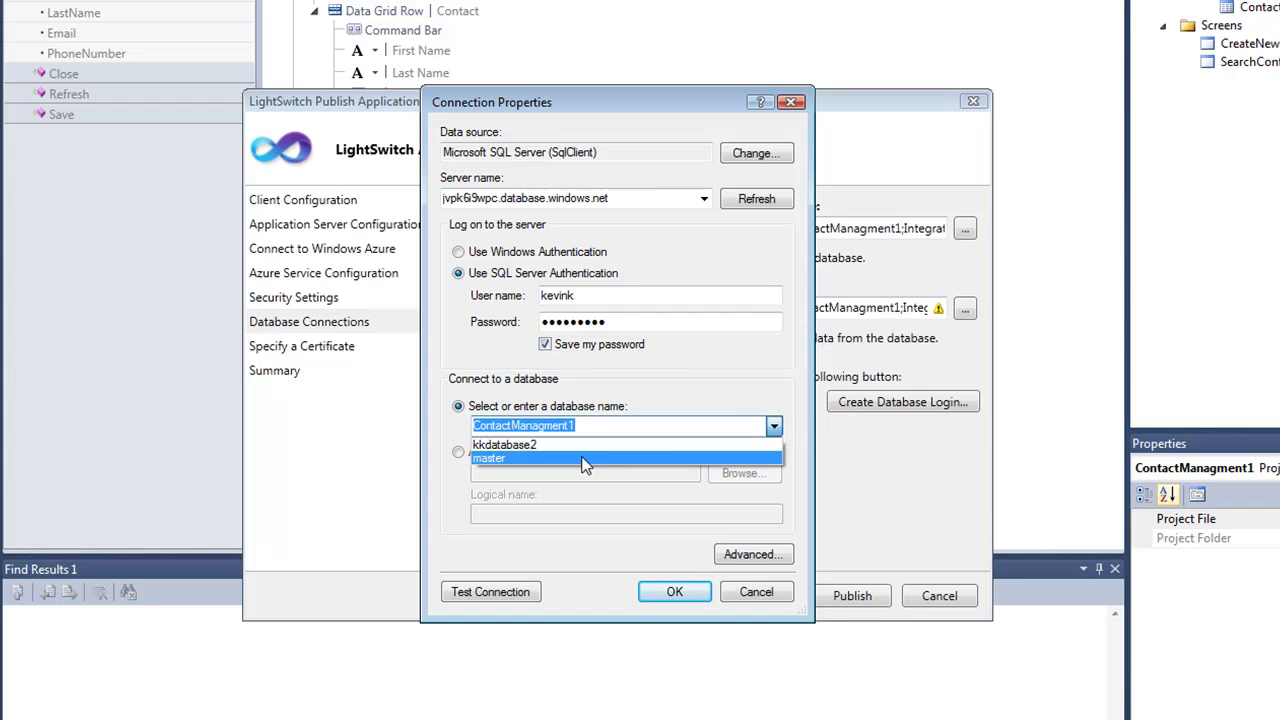
{"action": "left_click", "coordinate": [552, 442]}
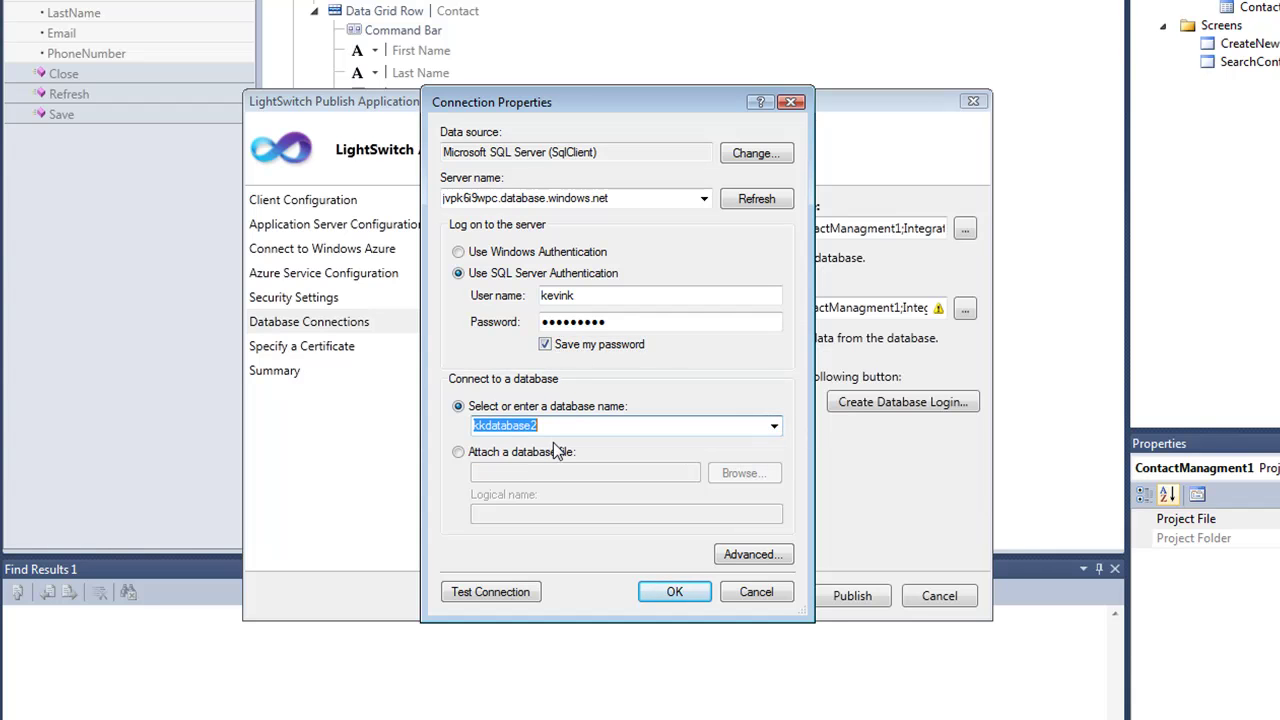
{"action": "left_click", "coordinate": [525, 591]}
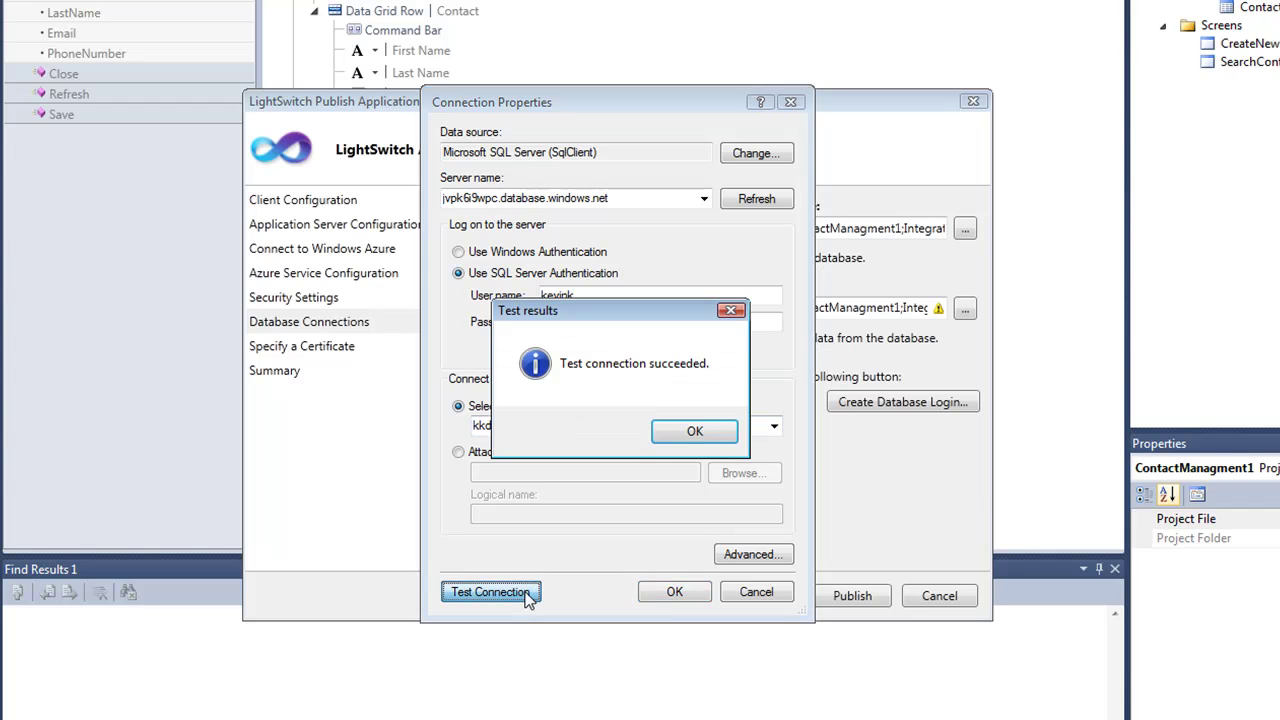
{"action": "left_click", "coordinate": [672, 435]}
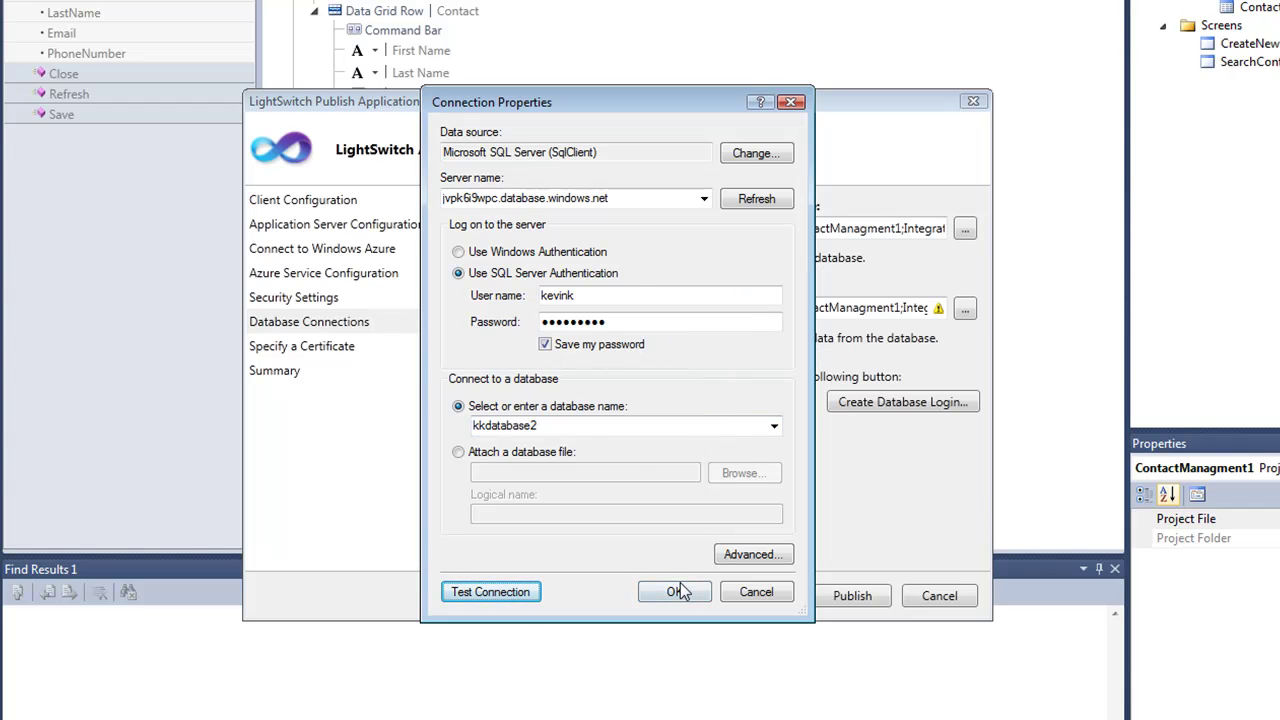
{"action": "left_click", "coordinate": [678, 591]}
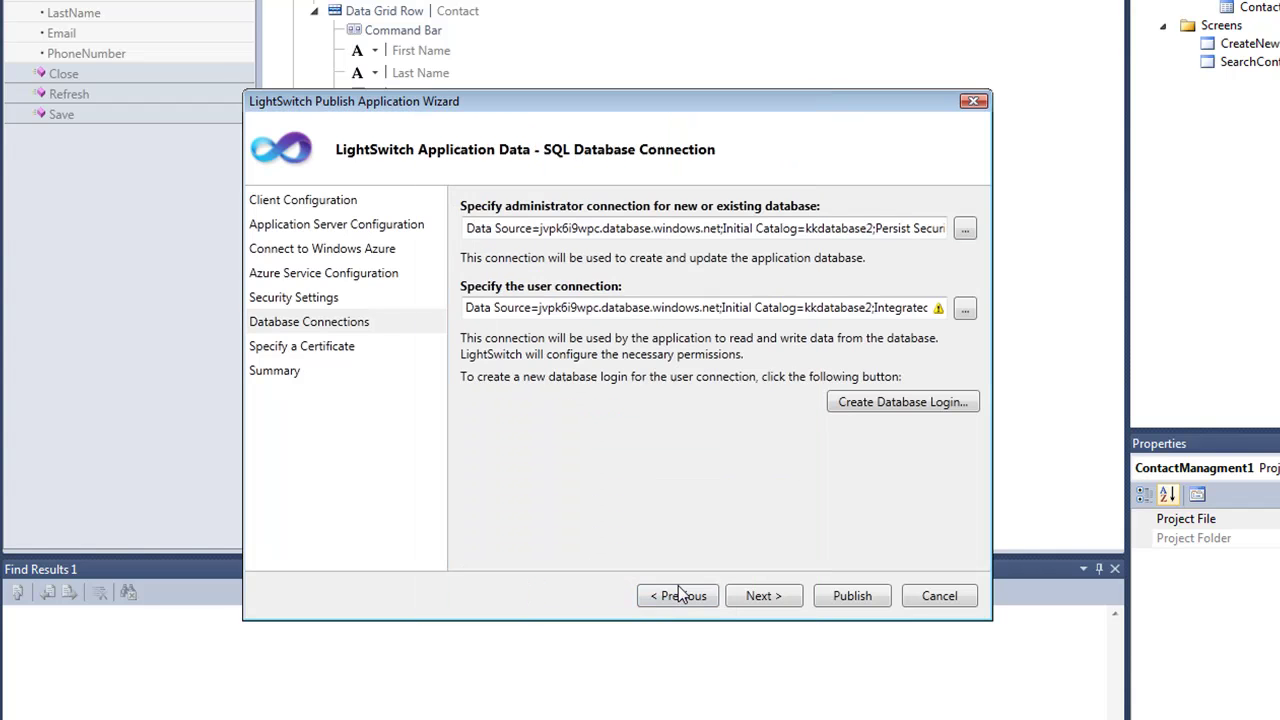
Give the user connection the same SQL login, test it and accept the settings.
{"action": "left_click", "coordinate": [965, 309]}
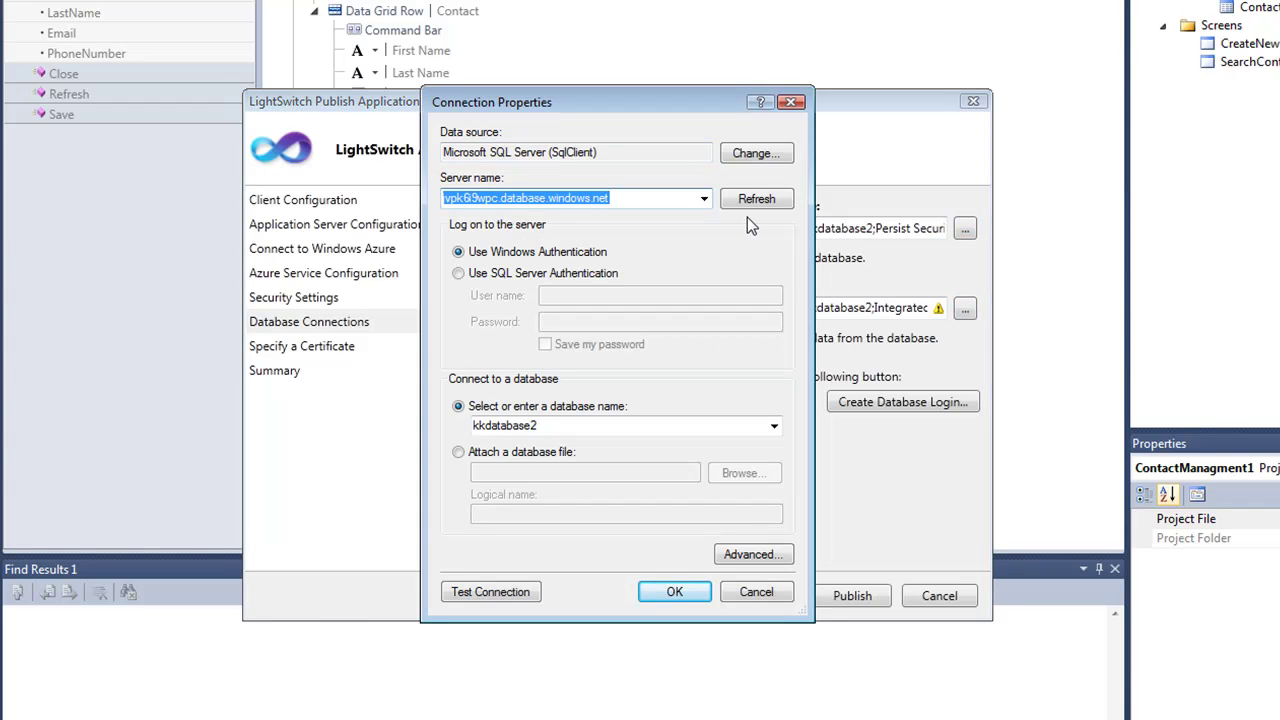
{"action": "left_click", "coordinate": [476, 277]}
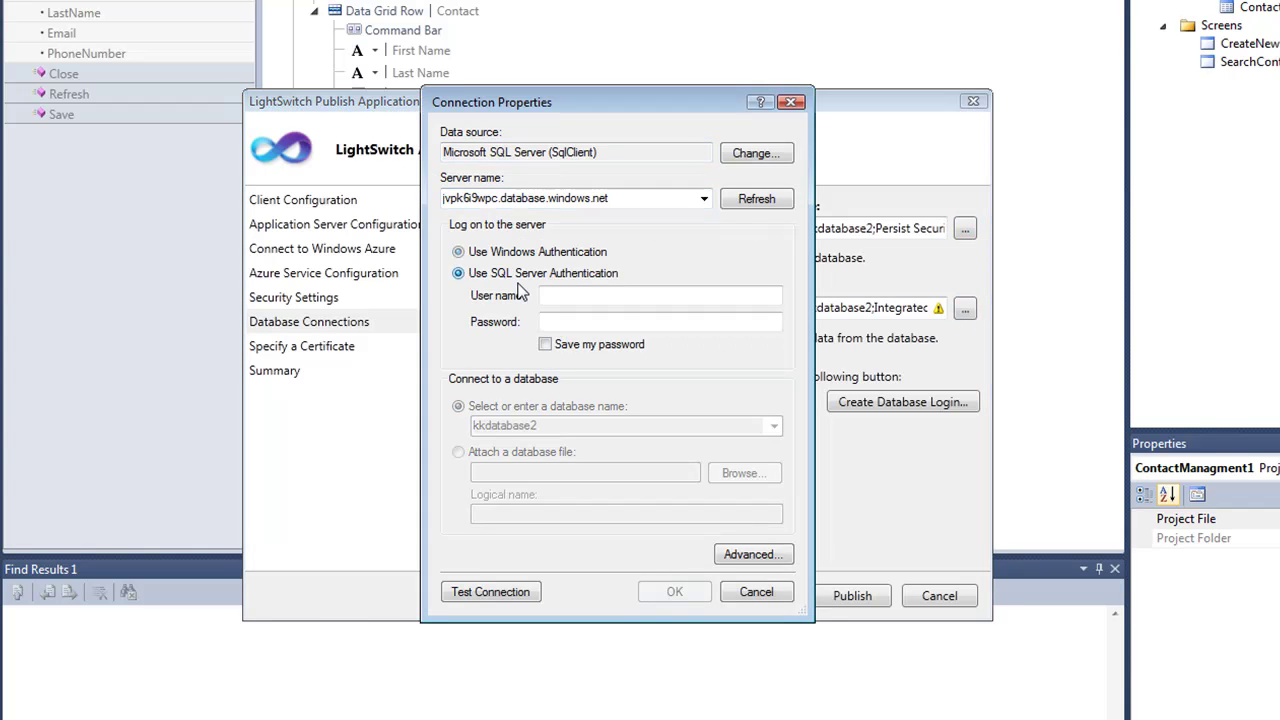
{"action": "left_click", "coordinate": [573, 294]}
{"action": "type", "text": "kevink"}
{"action": "key", "text": "Tab"}
{"action": "type", "text": "**********"}
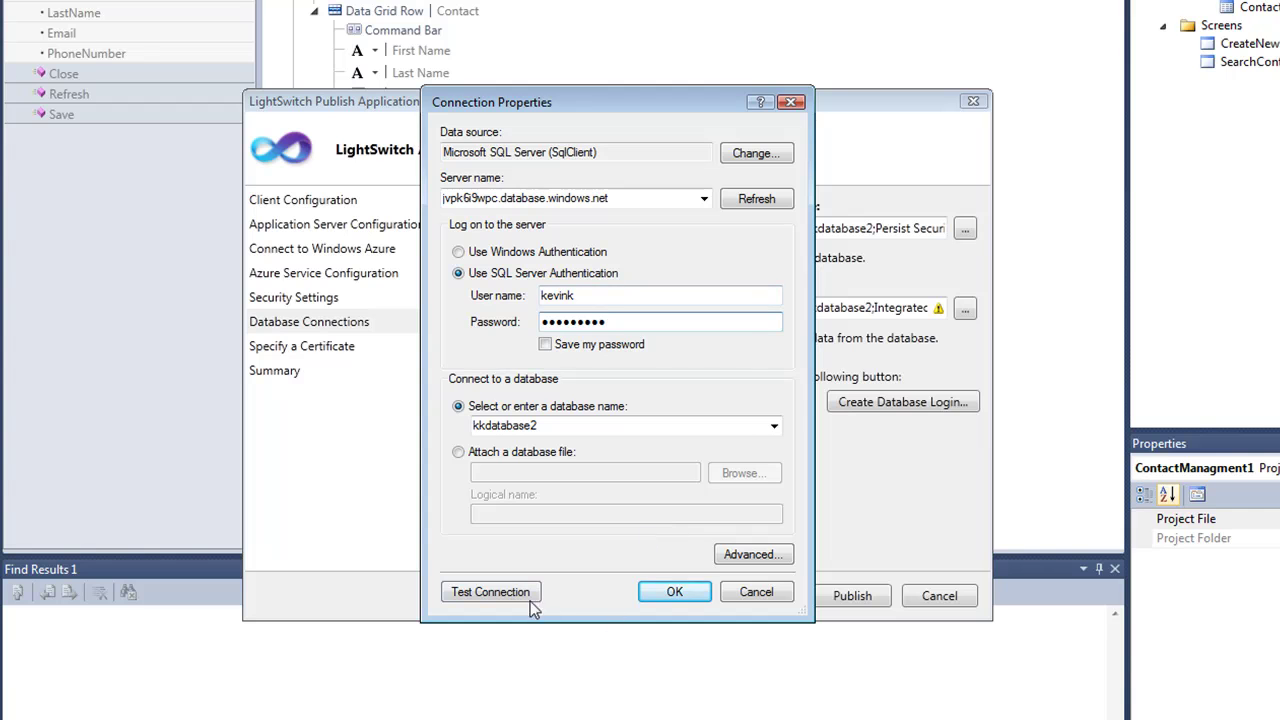
{"action": "left_click", "coordinate": [490, 592]}
{"action": "left_click", "coordinate": [672, 428]}
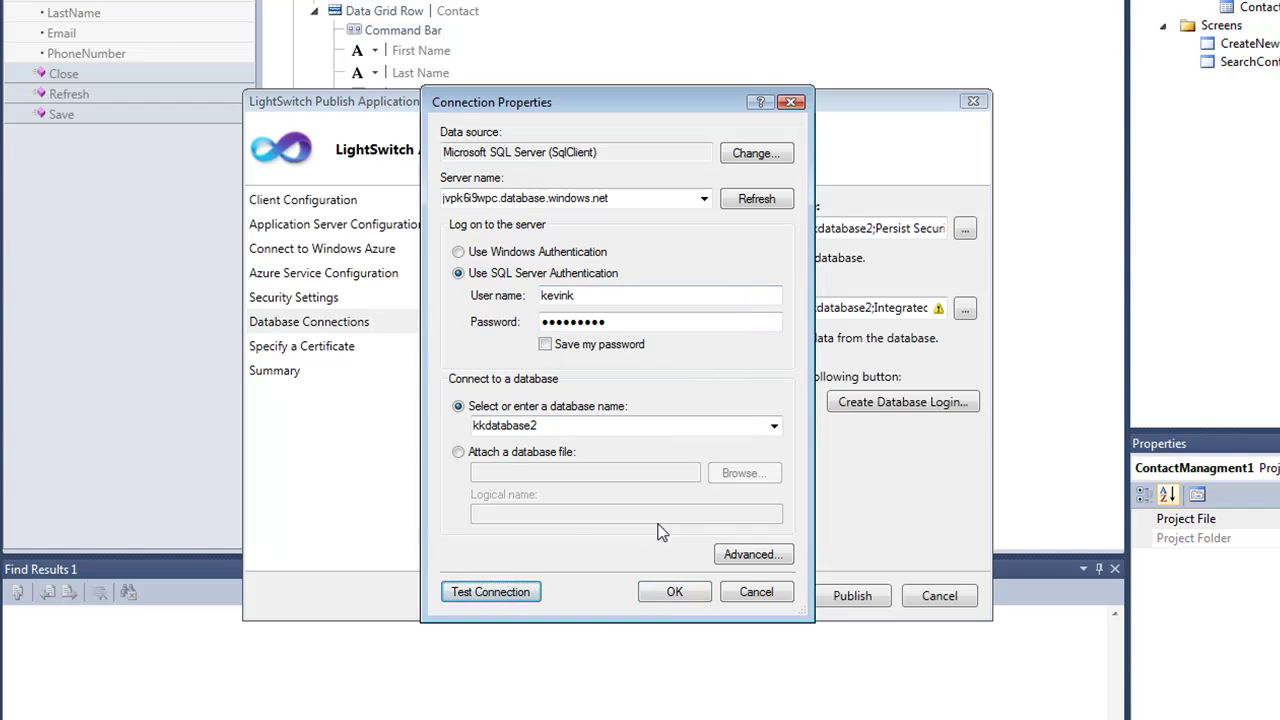
{"action": "left_click", "coordinate": [673, 593]}
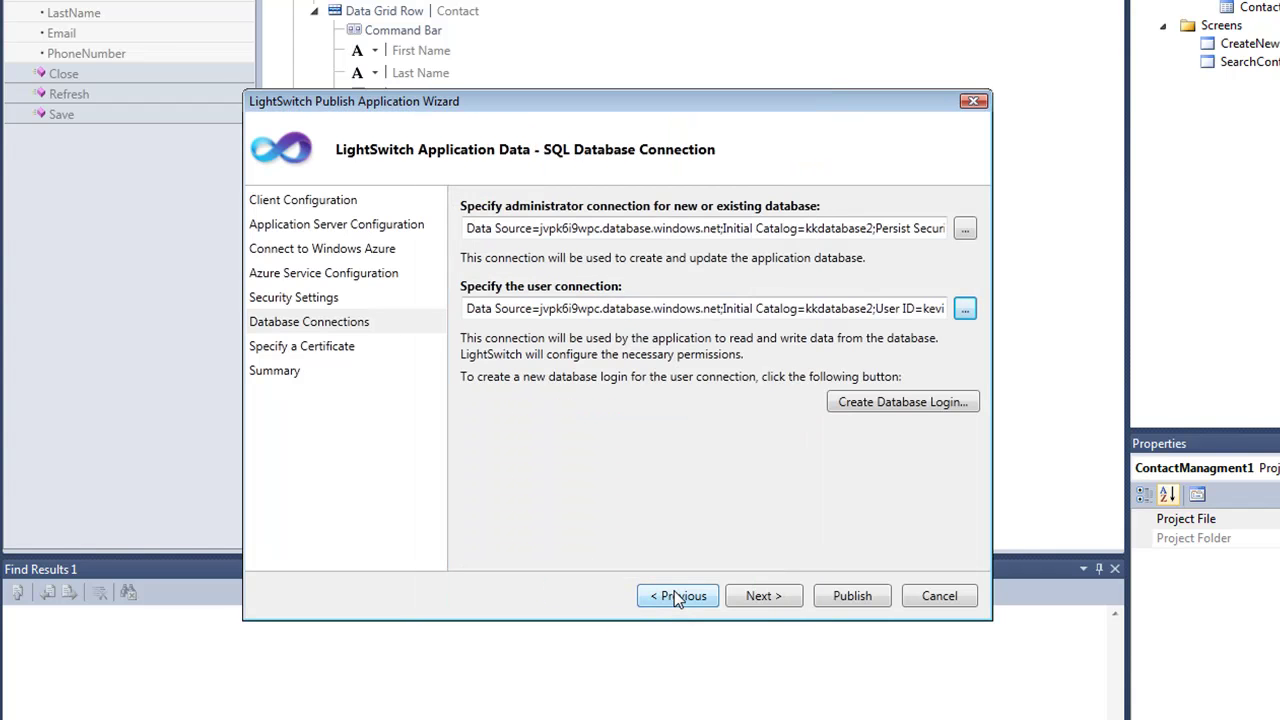
Skip the signing certificate and publish ContactManagment1 to kktest1200 from the summary.
{"action": "left_click", "coordinate": [760, 597]}
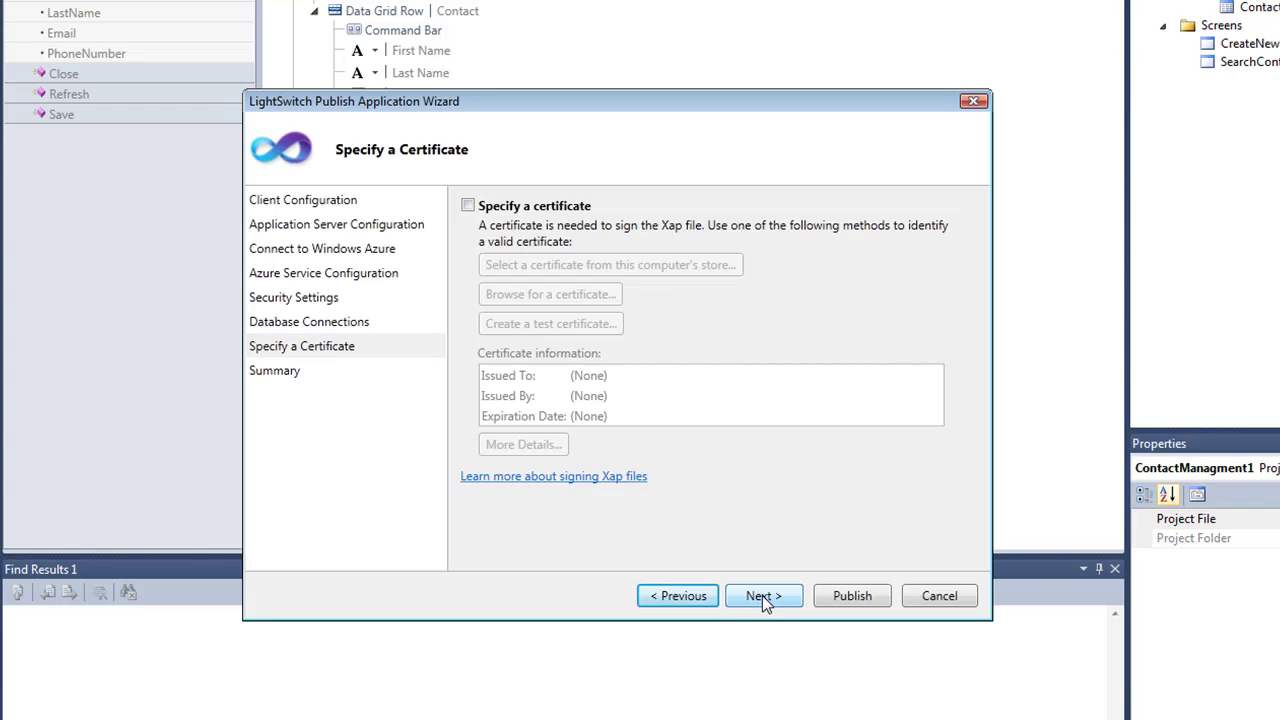
{"action": "left_click", "coordinate": [762, 597]}
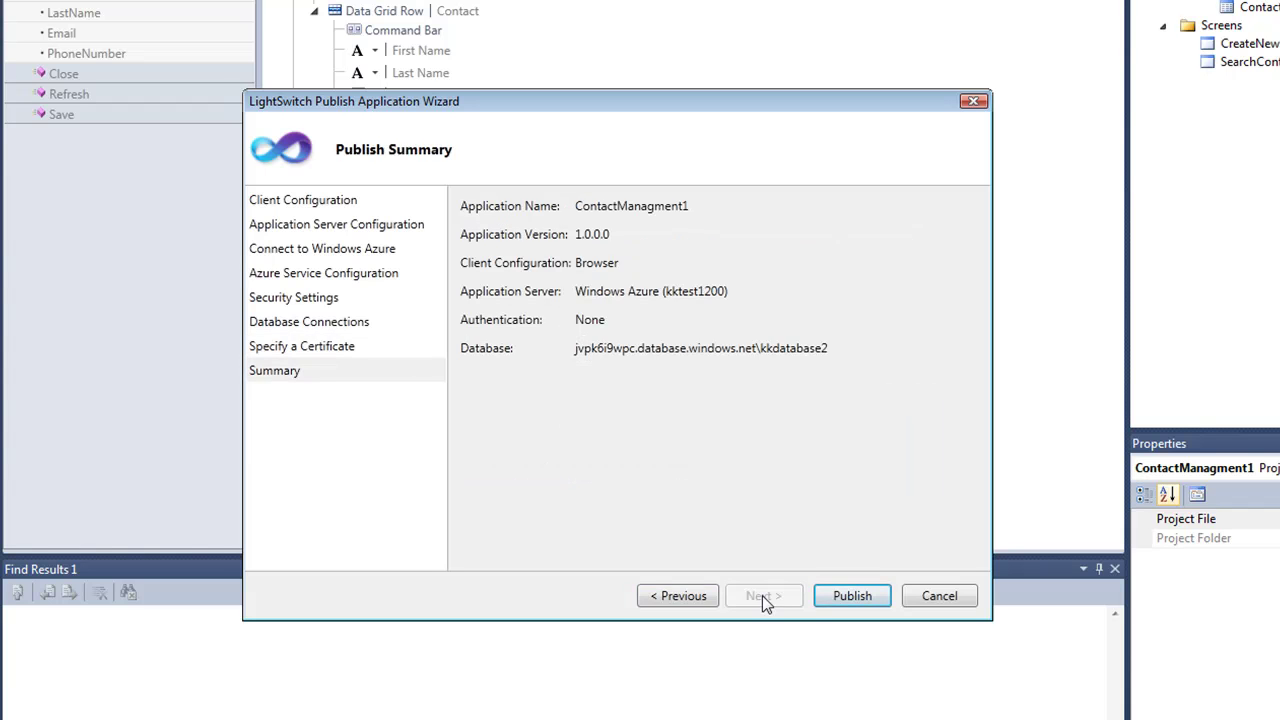
{"action": "left_click", "coordinate": [863, 603]}
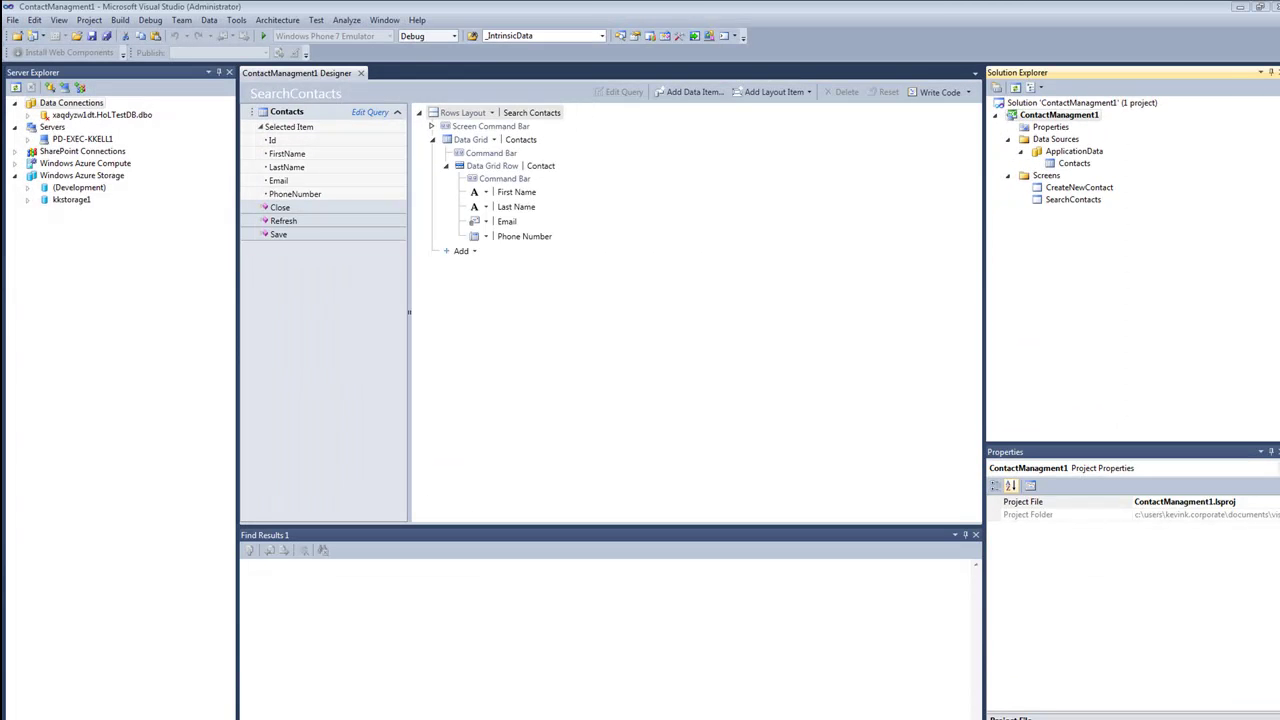
Open the kktest1200 hosted service's deployments in the Azure portal.
{"action": "key", "text": "alt+Tab"}
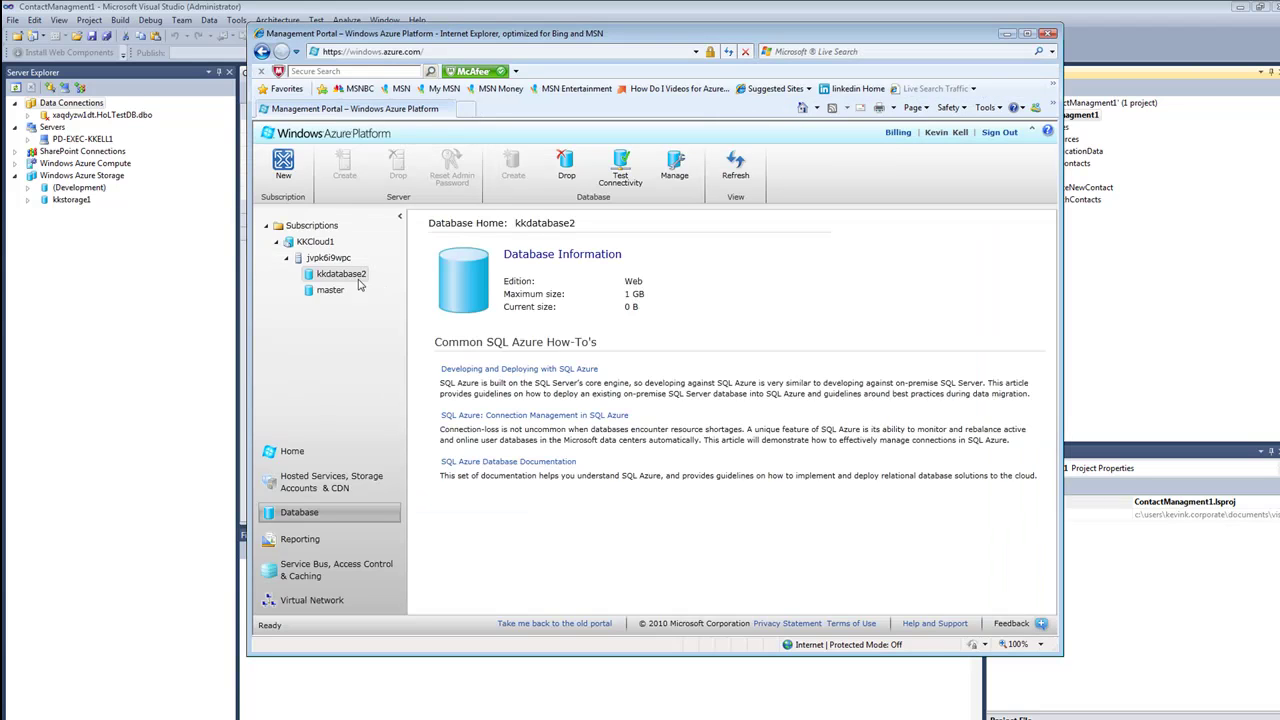
{"action": "left_click", "coordinate": [315, 484]}
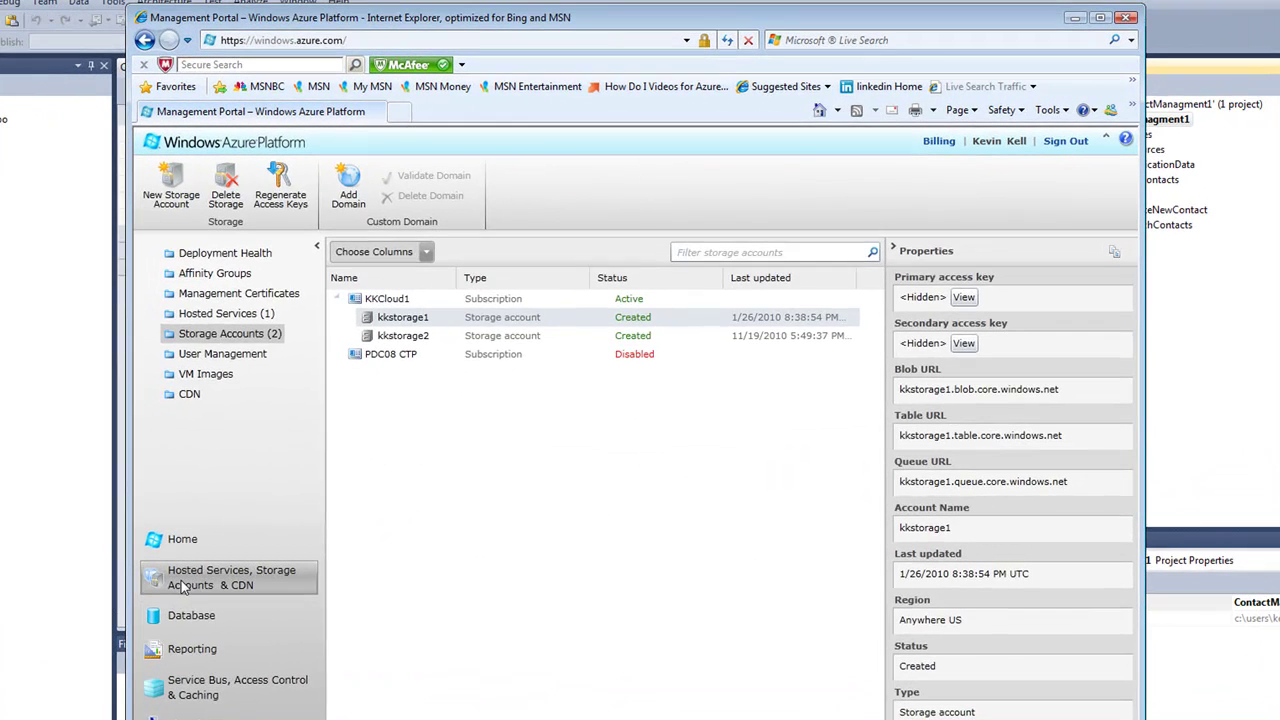
{"action": "left_click", "coordinate": [224, 314]}
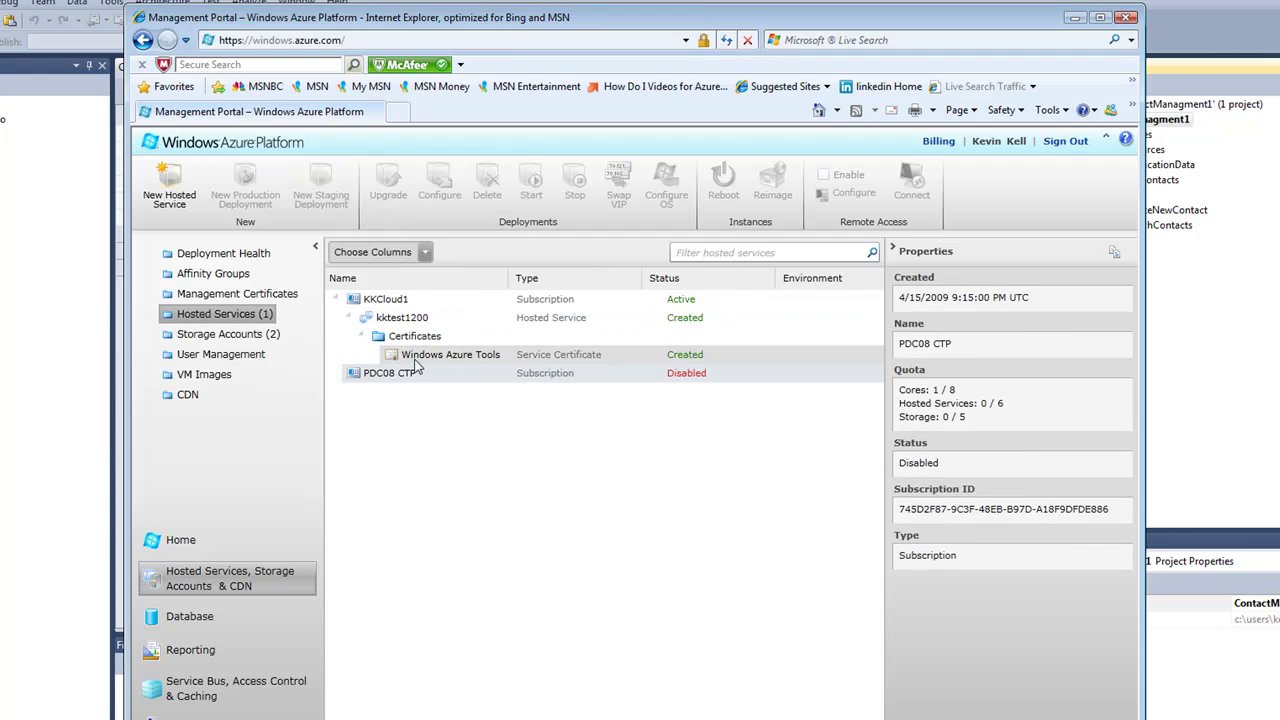
{"action": "left_click", "coordinate": [385, 318]}
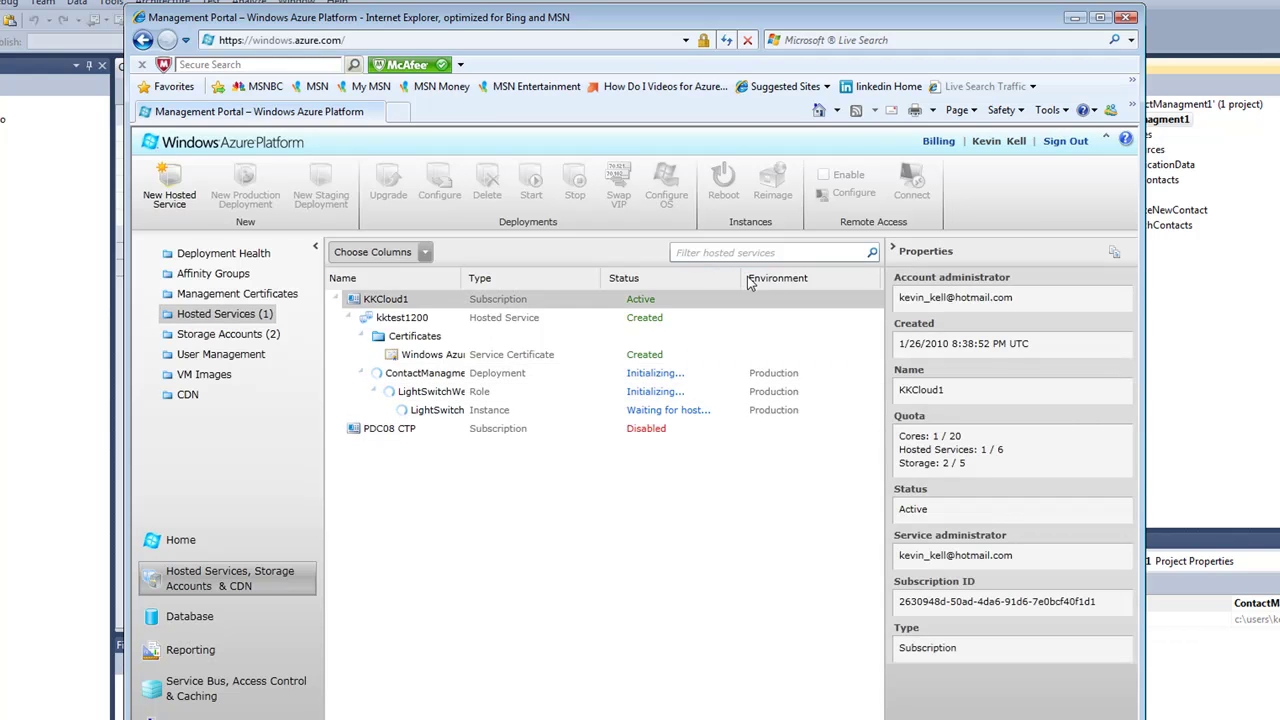
Verify the production deployment shows Ready and view its DNS name properties.
{"action": "left_click_drag", "start_coordinate": [745, 278], "coordinate": [785, 280]}
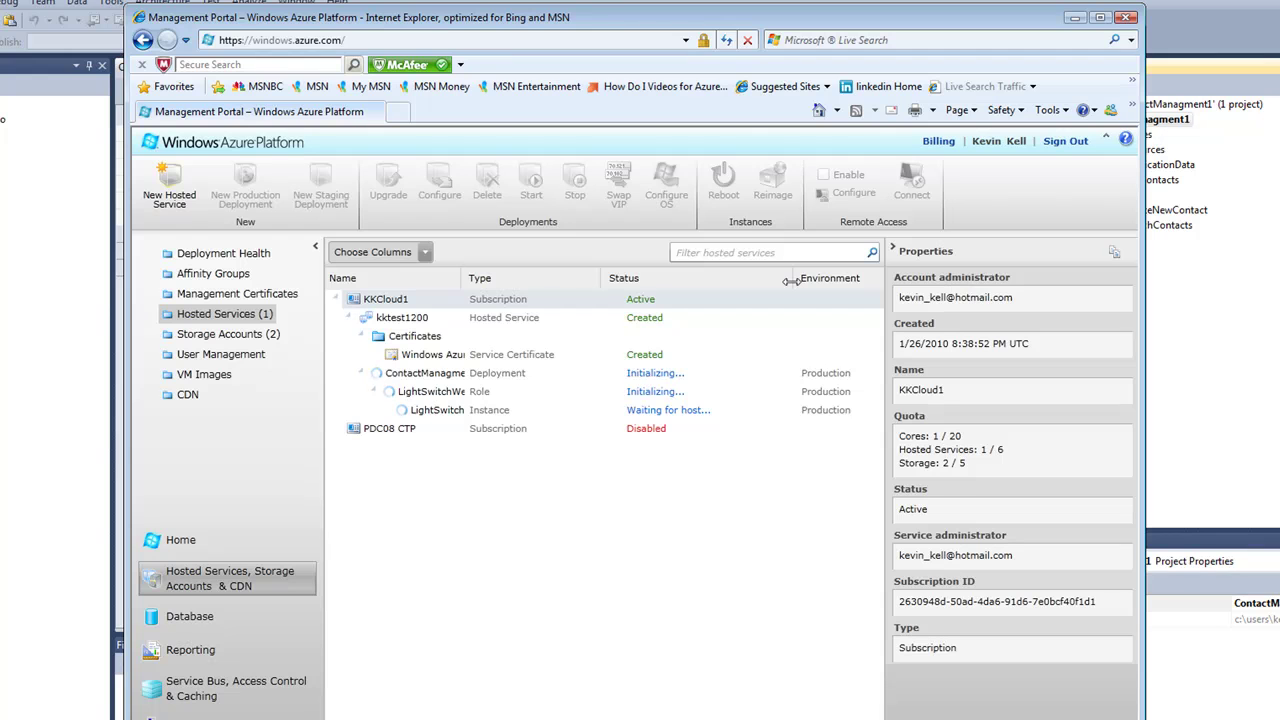
{"action": "left_click_drag", "start_coordinate": [791, 281], "coordinate": [768, 280]}
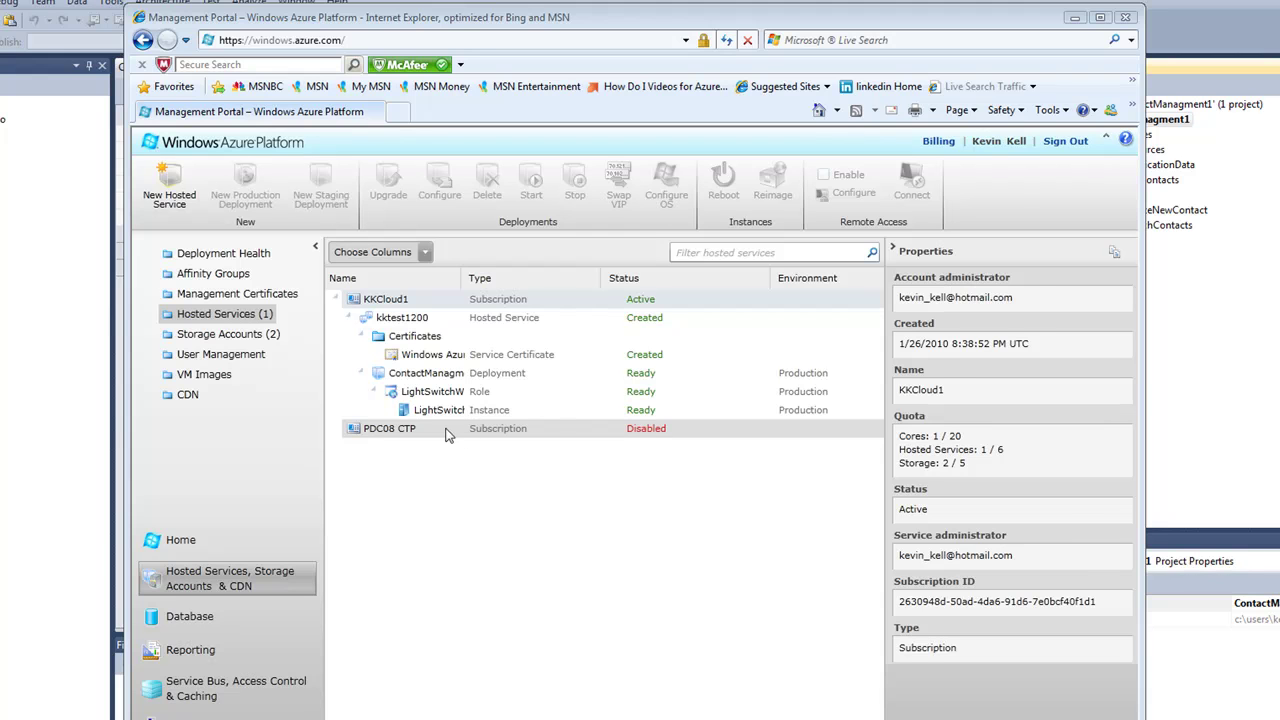
{"action": "left_click", "coordinate": [440, 411]}
{"action": "left_click", "coordinate": [432, 373]}
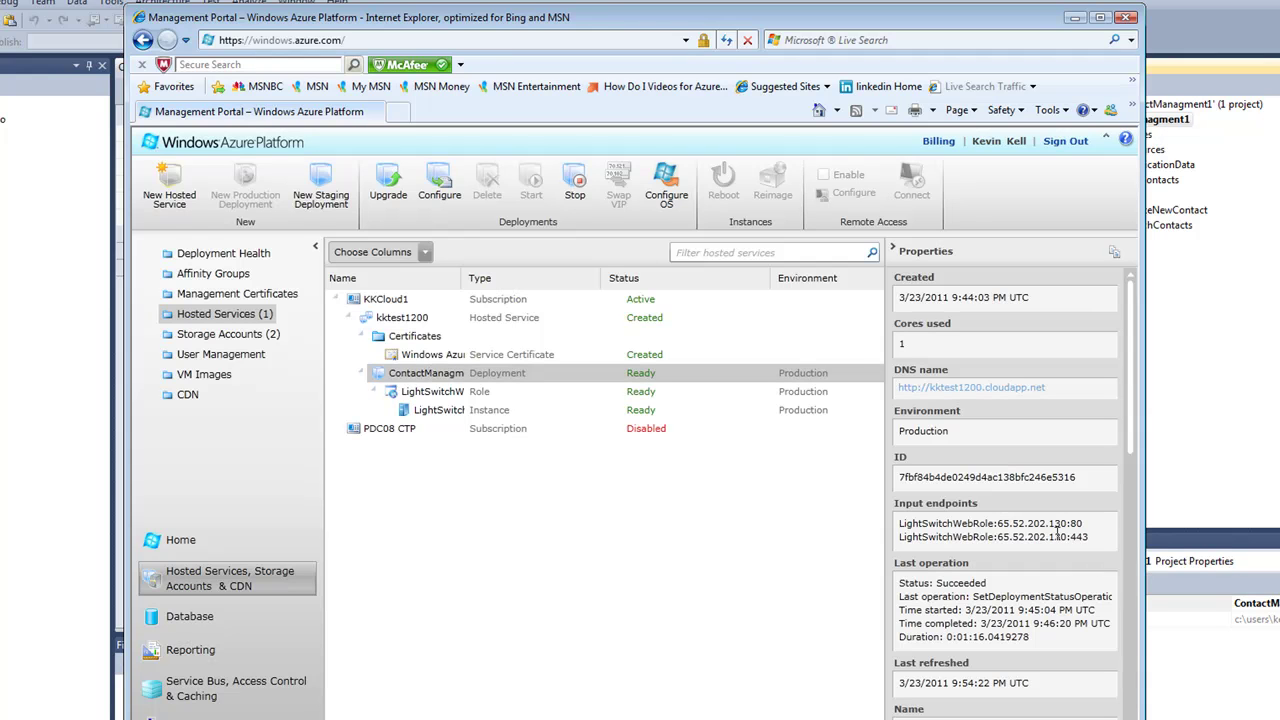
{"action": "left_click", "coordinate": [202, 618]}
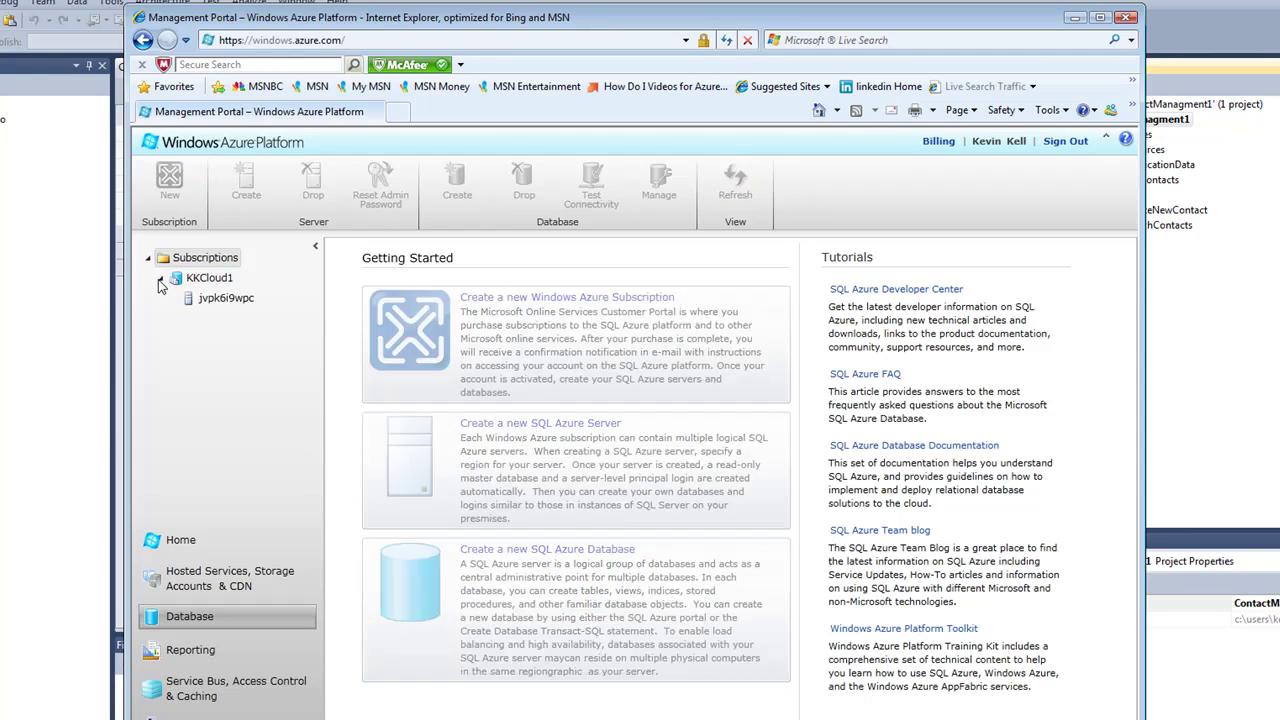
Open kkdatabase2 in the database manager and inspect the dbo.Contacts table.
{"action": "left_click", "coordinate": [661, 184]}
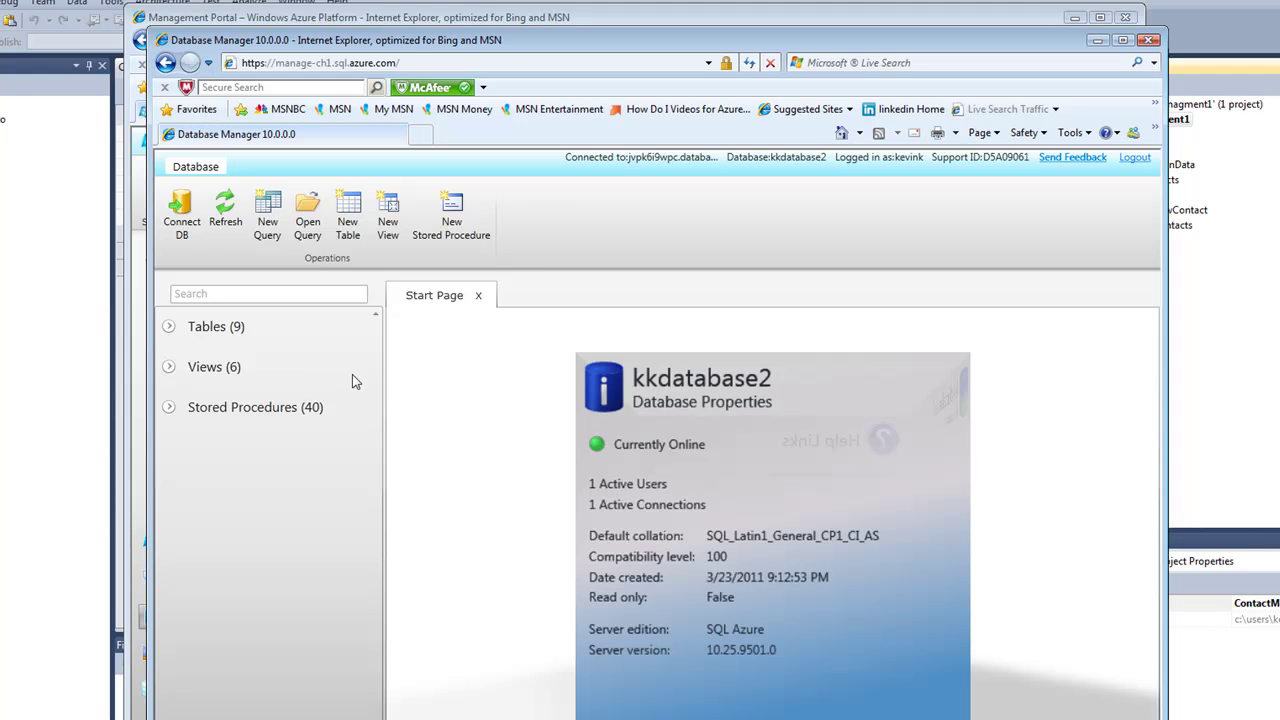
{"action": "left_click", "coordinate": [169, 327]}
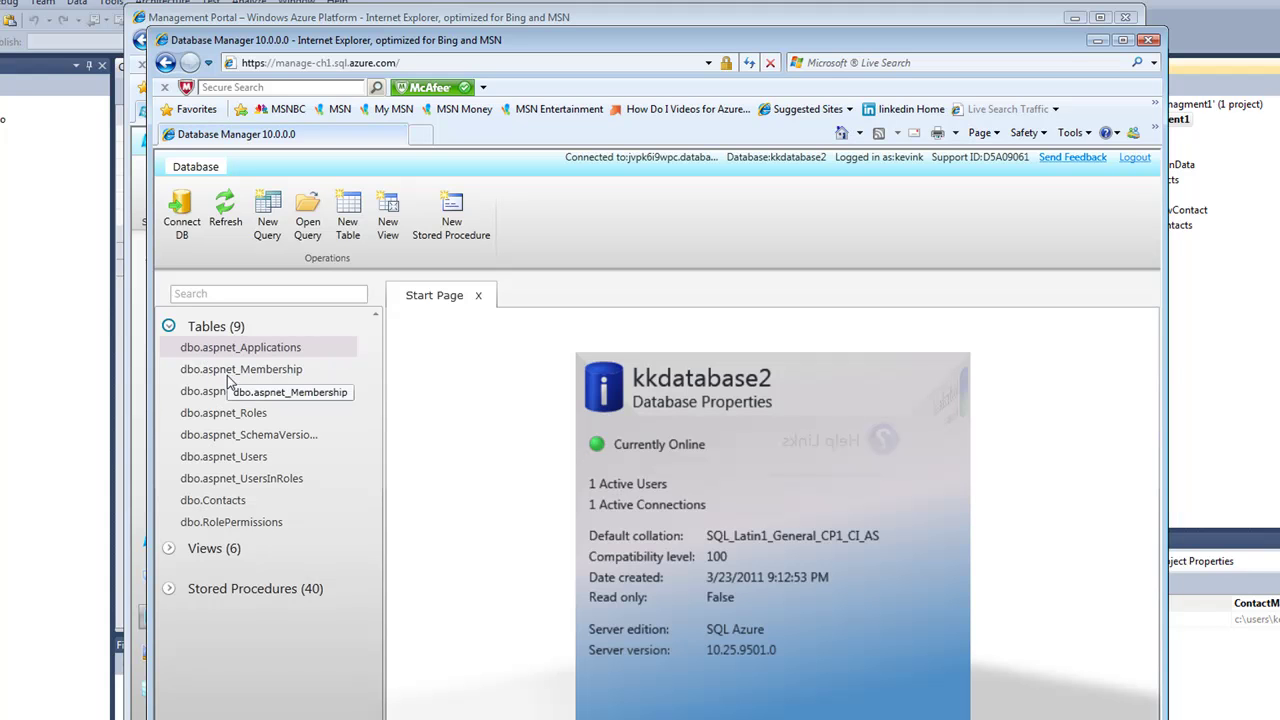
{"action": "left_click", "coordinate": [222, 501]}
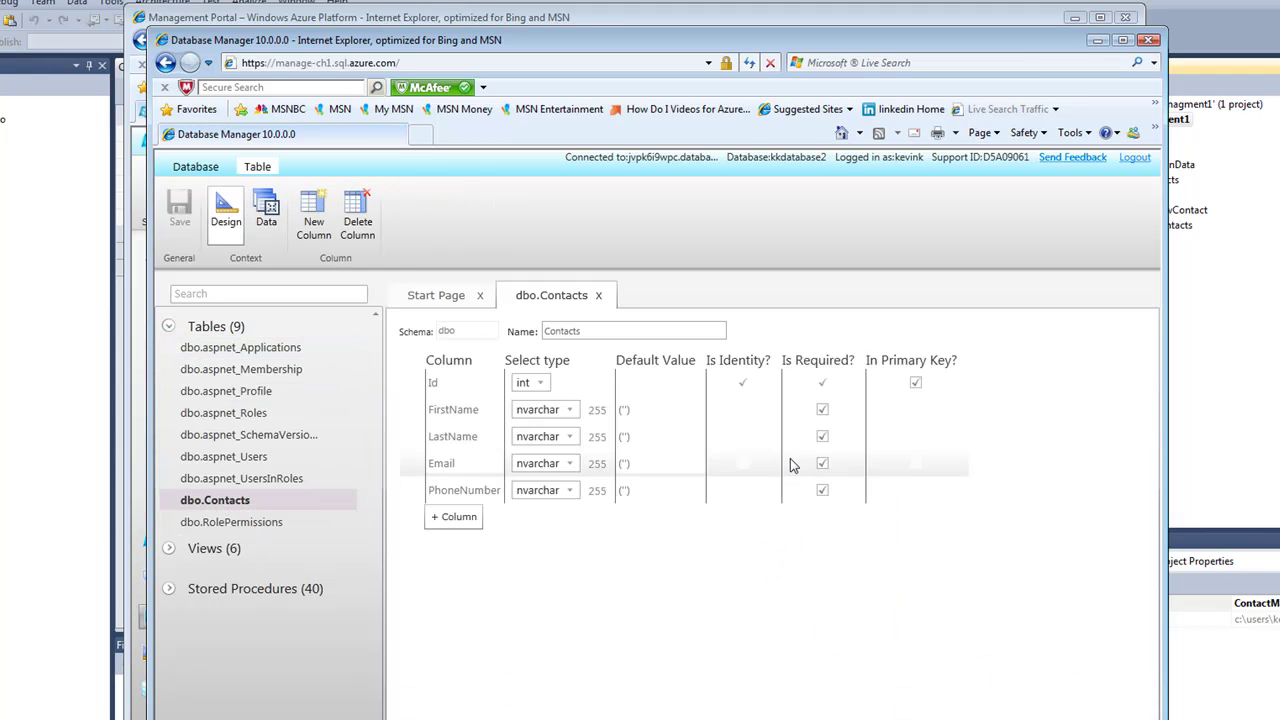
{"action": "right_click", "coordinate": [221, 504]}
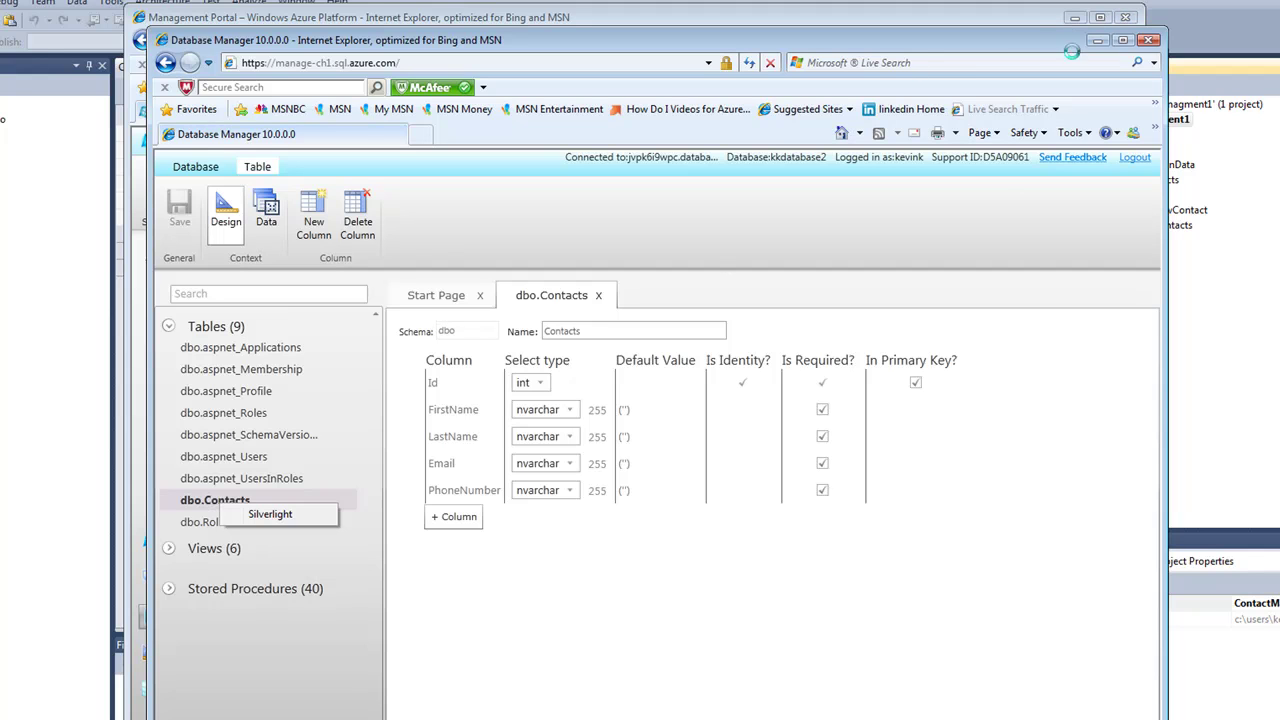
Leave the database manager and launch the app at kktest1200.cloudapp.net.
{"action": "left_click", "coordinate": [1150, 40]}
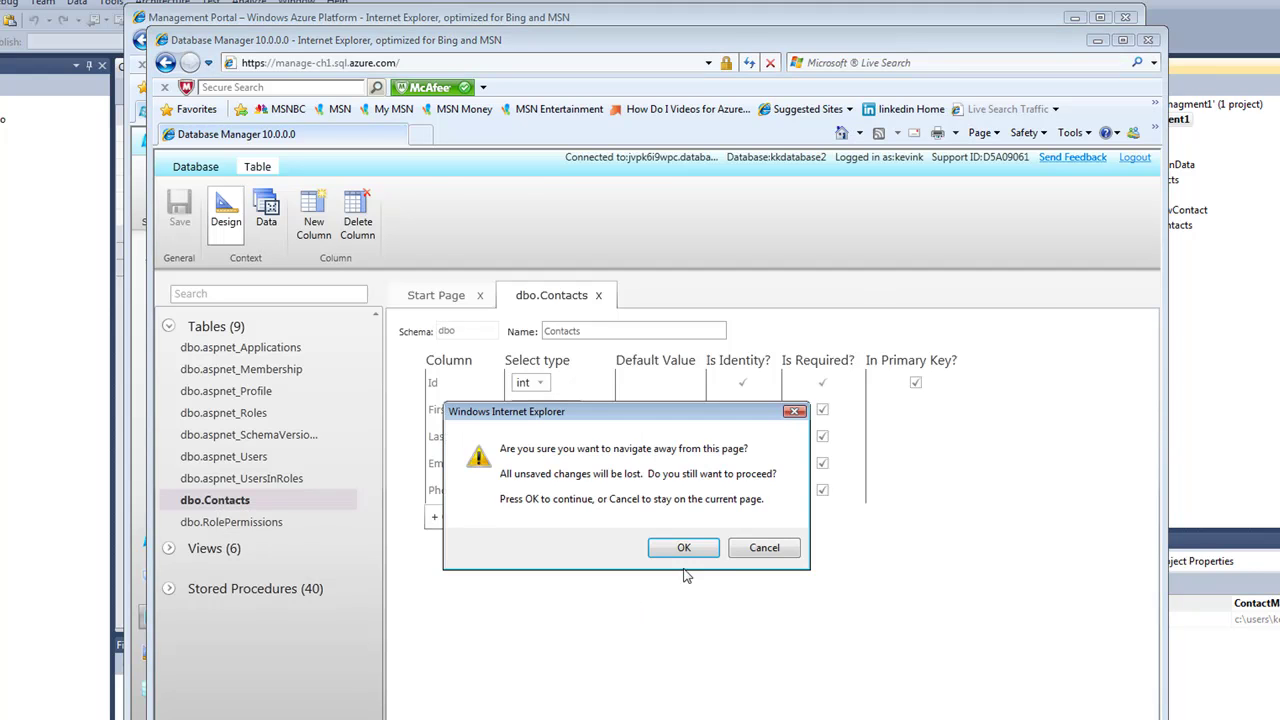
{"action": "left_click", "coordinate": [684, 548]}
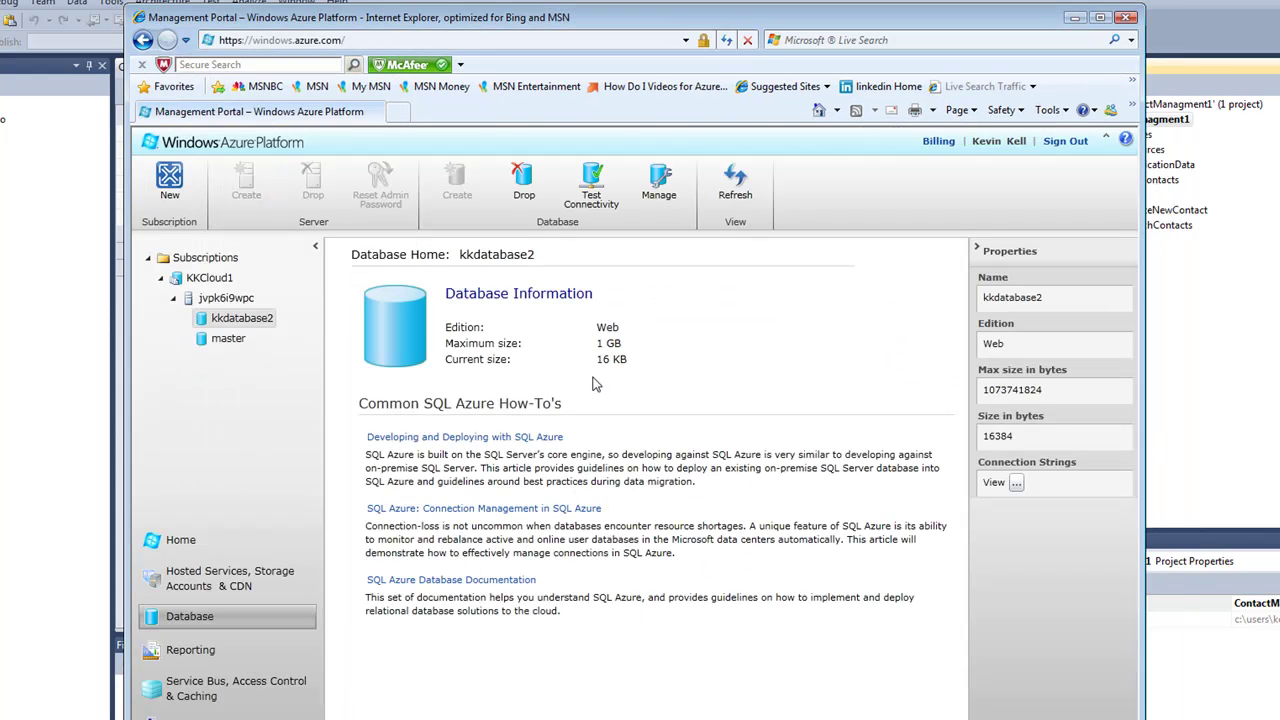
{"action": "left_click", "coordinate": [225, 580]}
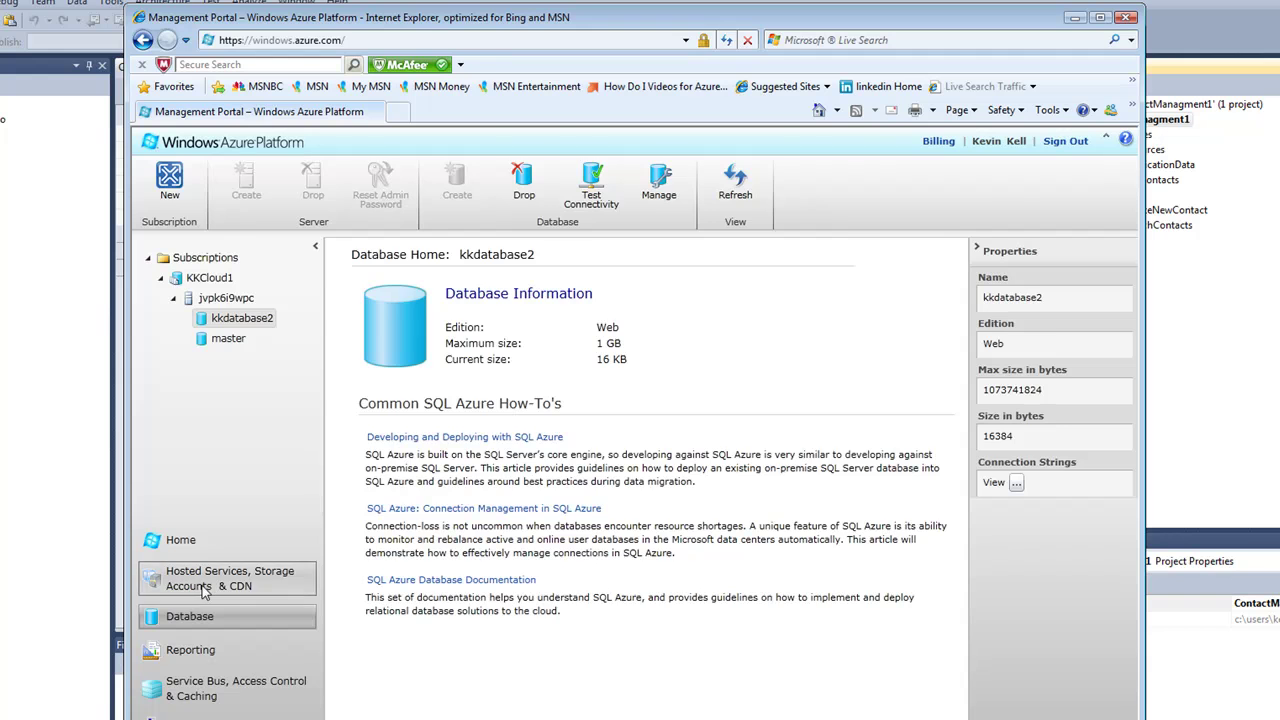
{"action": "left_click", "coordinate": [986, 390]}
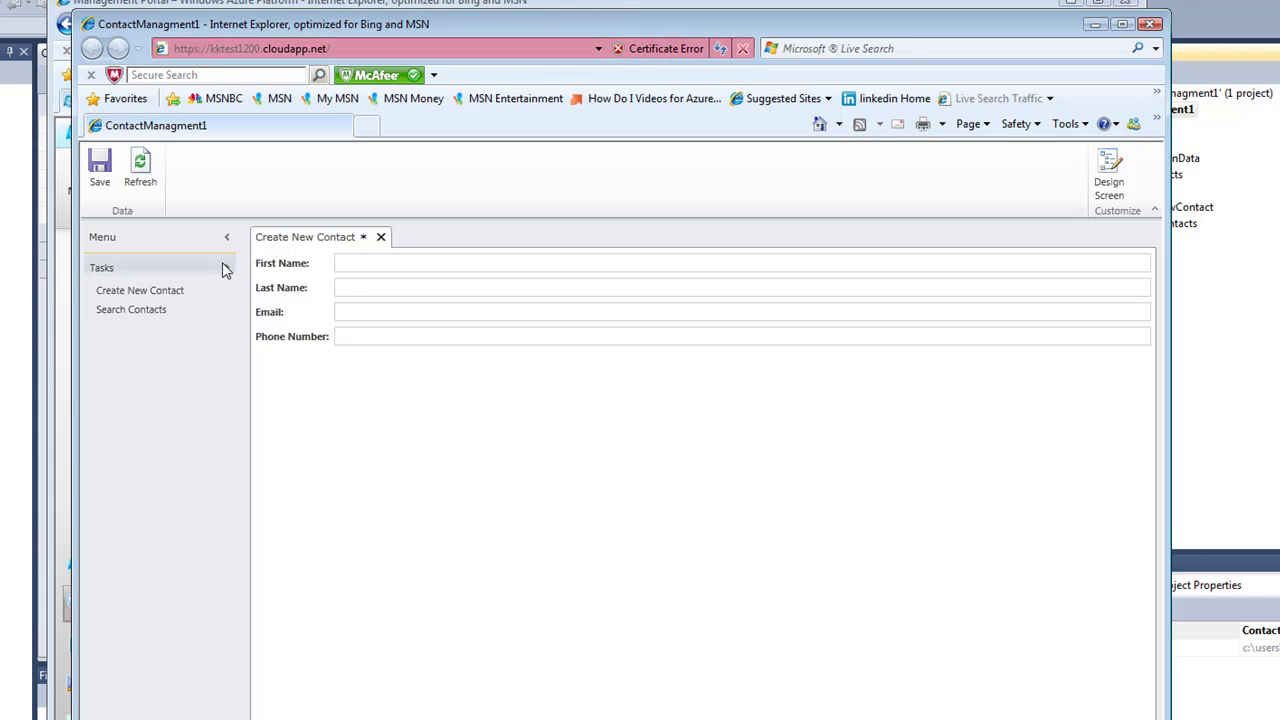
Enter the contact's first and last name, save it, and show the Search Contacts list.
{"action": "left_click", "coordinate": [347, 263]}
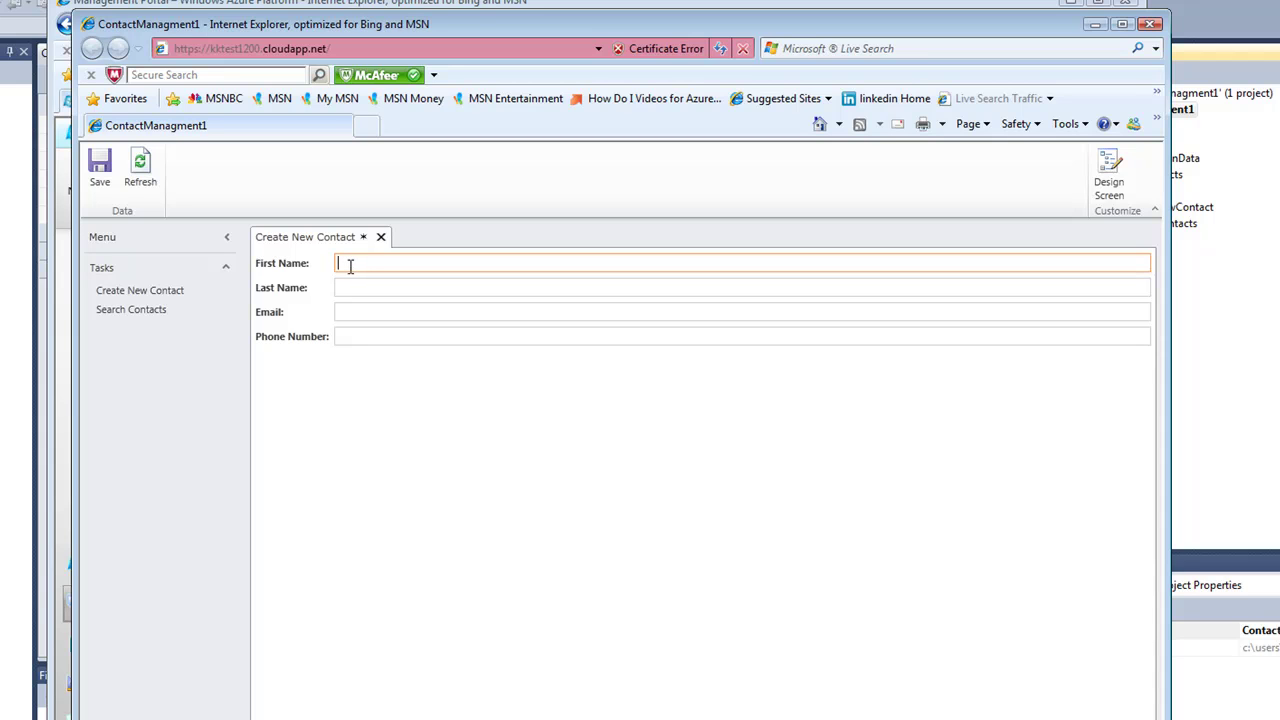
{"action": "type", "text": "Kevin"}
{"action": "key", "text": "Tab"}
{"action": "type", "text": "Kel"}
{"action": "type", "text": "l"}
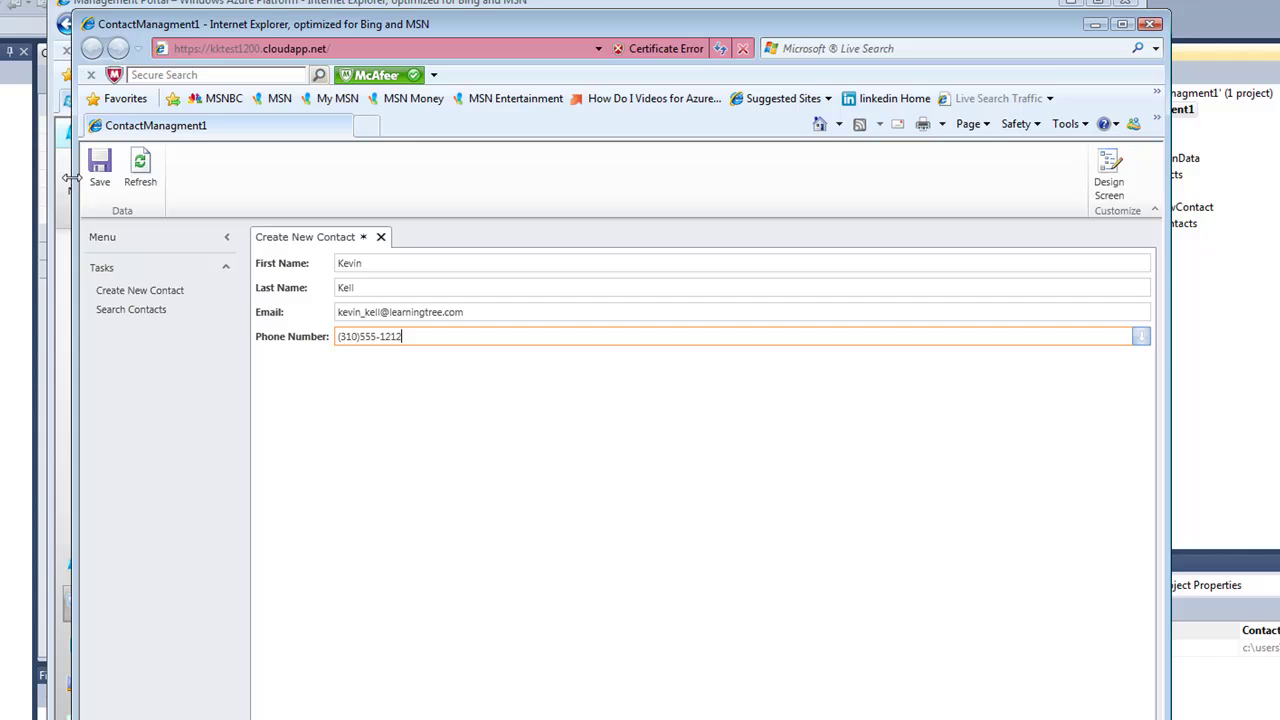
{"action": "left_click", "coordinate": [99, 168]}
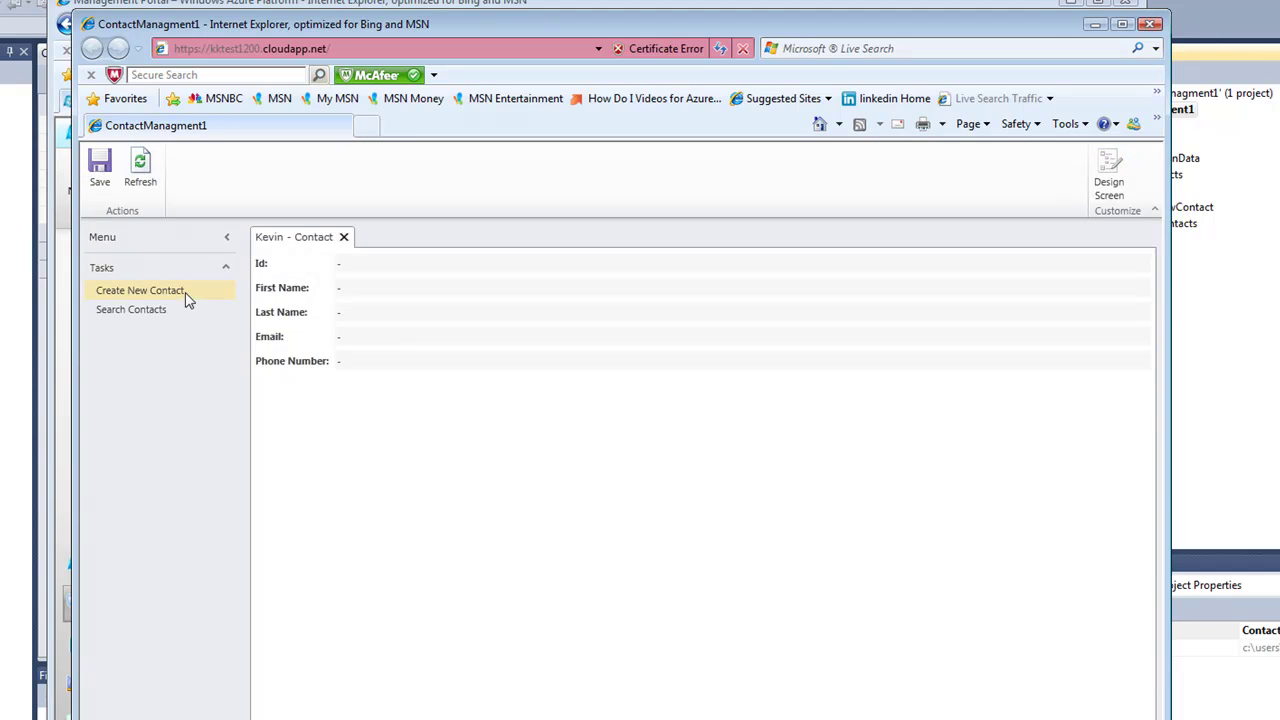
{"action": "left_click", "coordinate": [150, 318]}
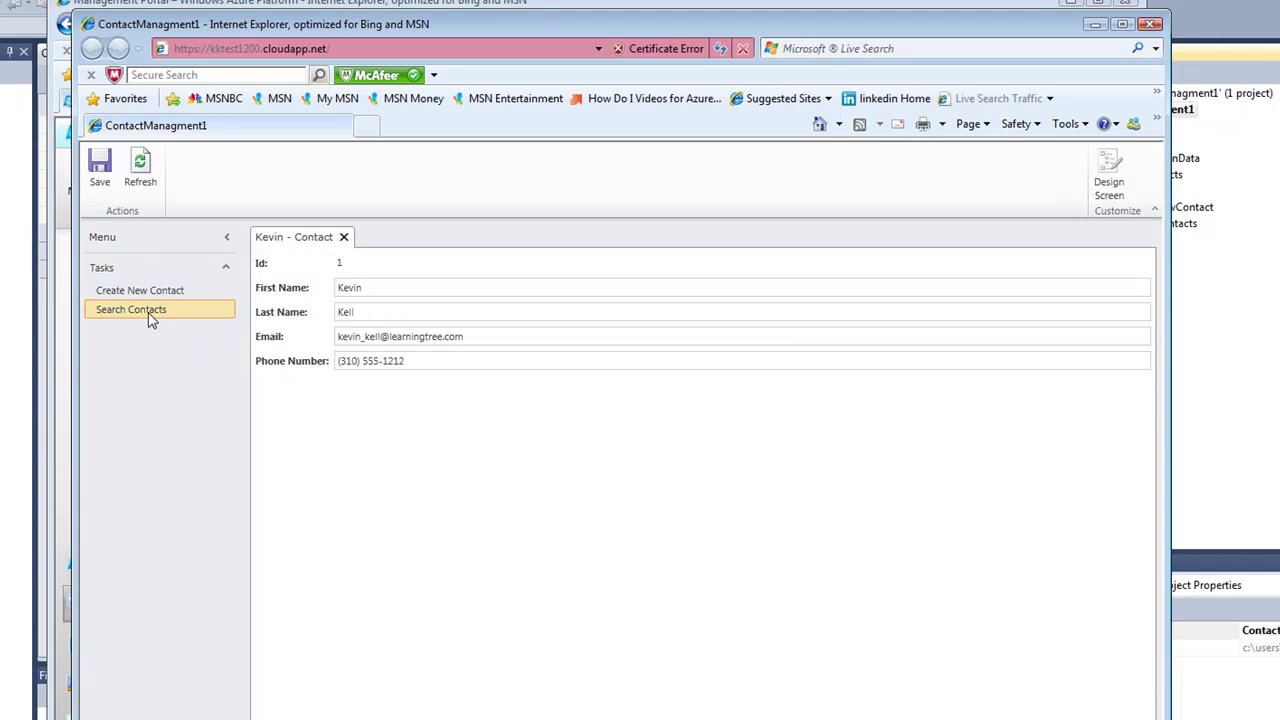